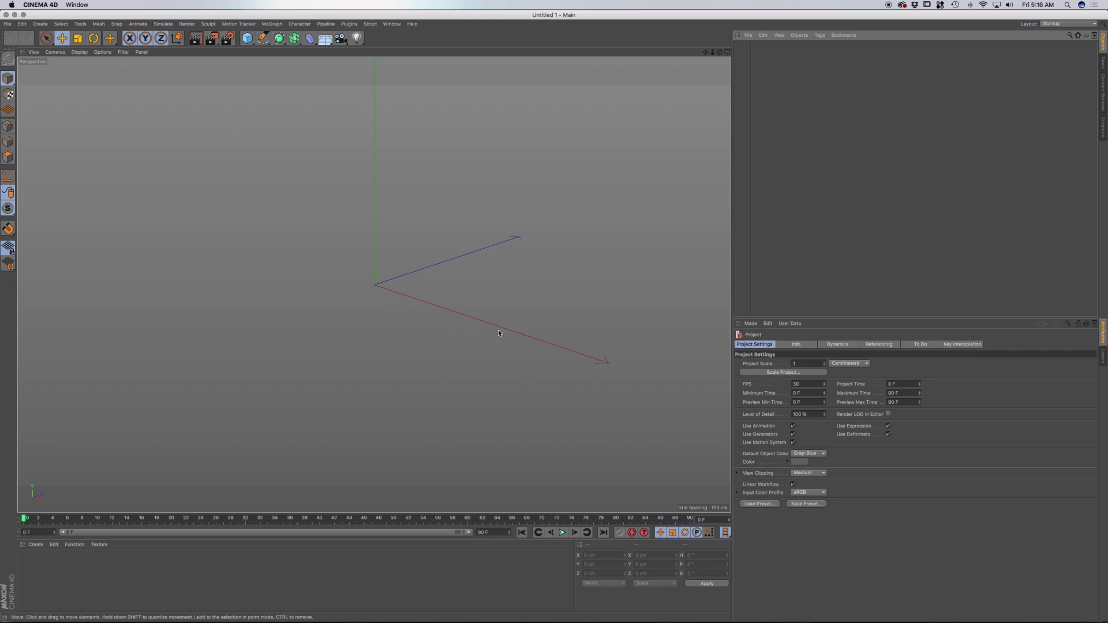
Choose Model from the Layout list at the top right of the interface.
{"action": "left_click", "coordinate": [1060, 24]}
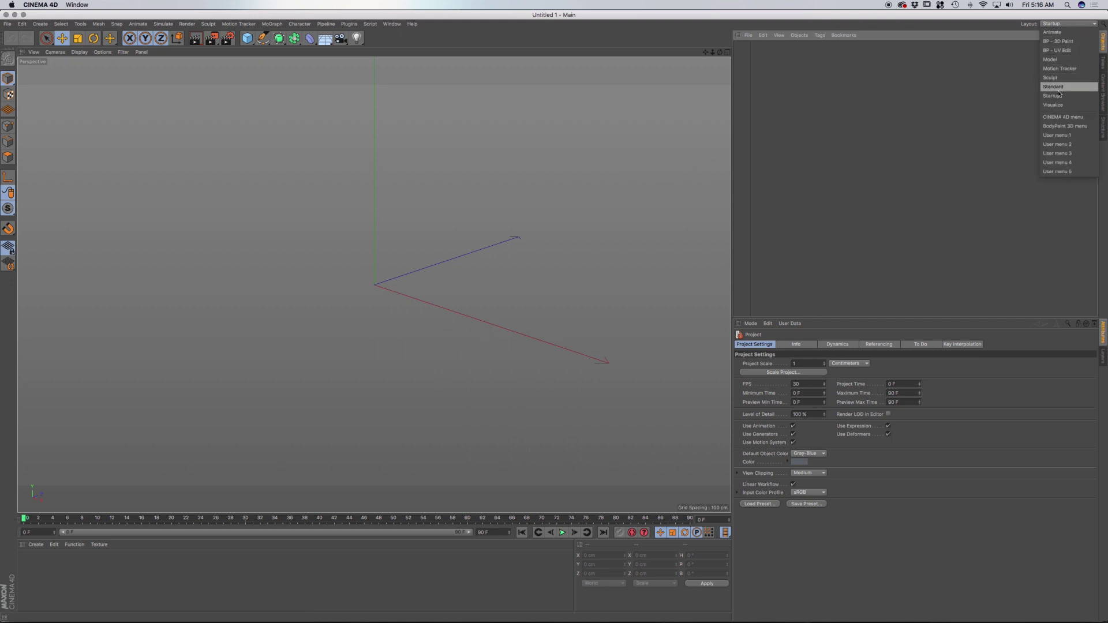
{"action": "left_click", "coordinate": [1061, 60]}
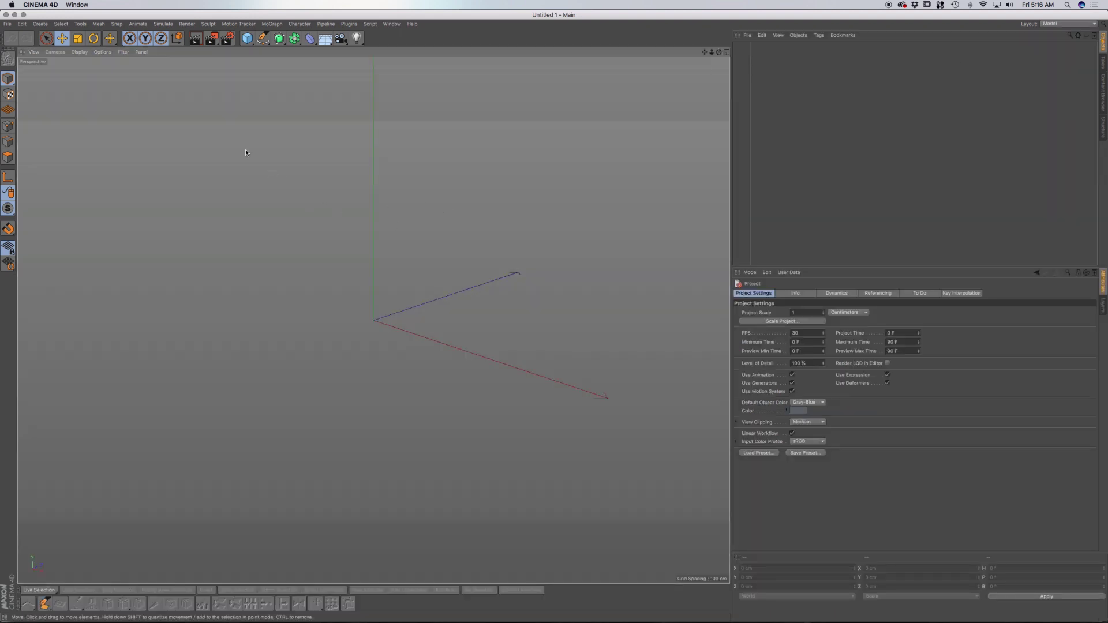
Add a Plane primitive and turn on wireframe-over-shaded display (N~B).
{"action": "left_click", "coordinate": [247, 39]}
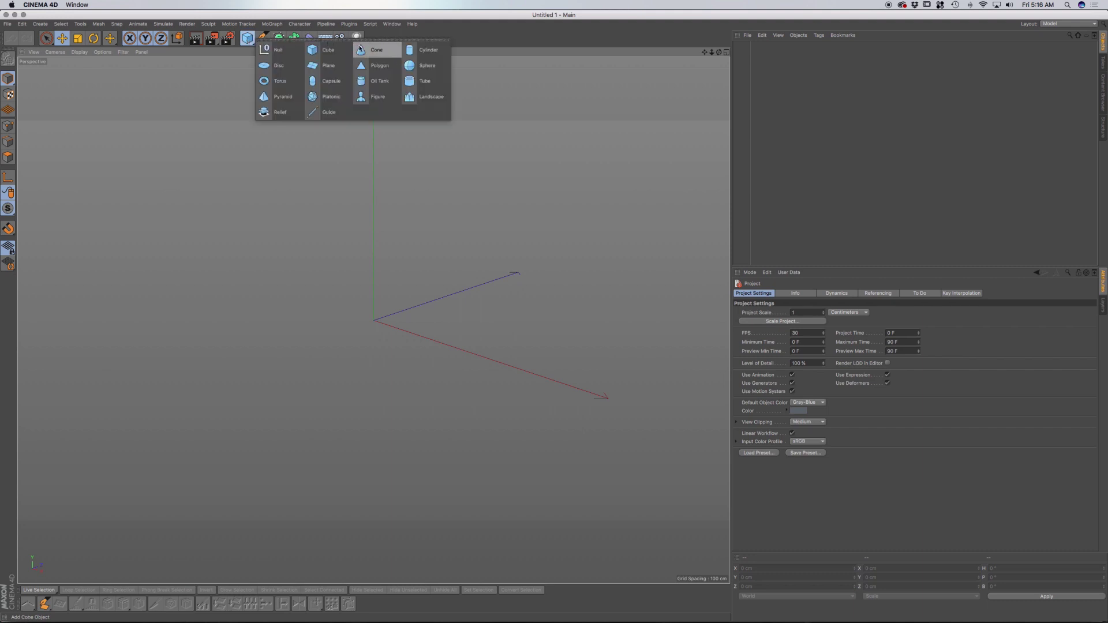
{"action": "left_click", "coordinate": [329, 67]}
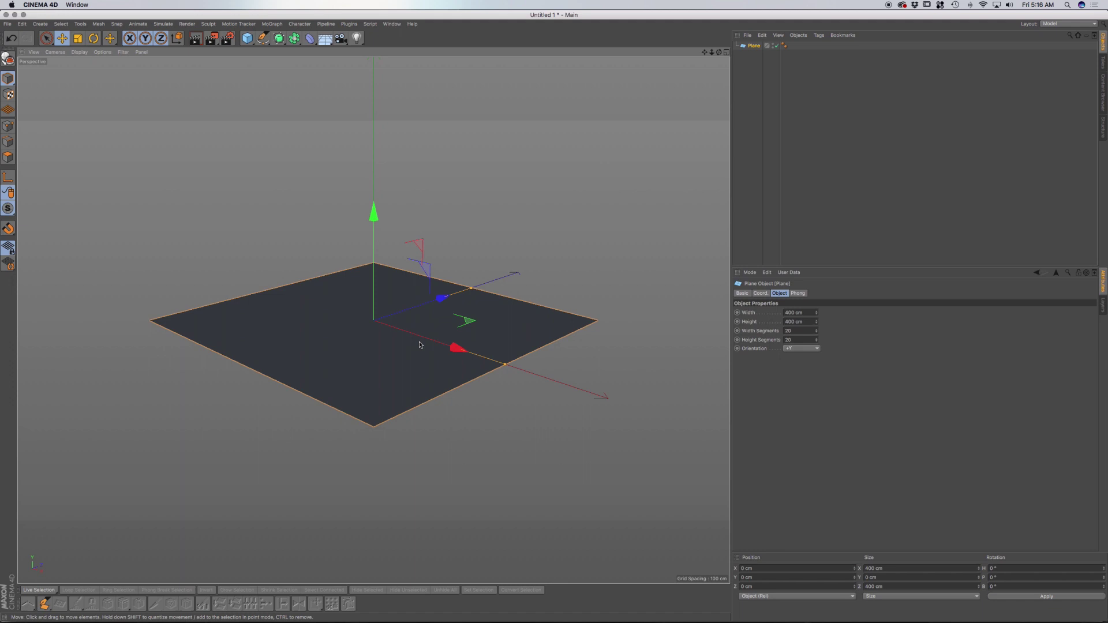
{"action": "key", "text": "n"}
{"action": "key", "text": "b"}
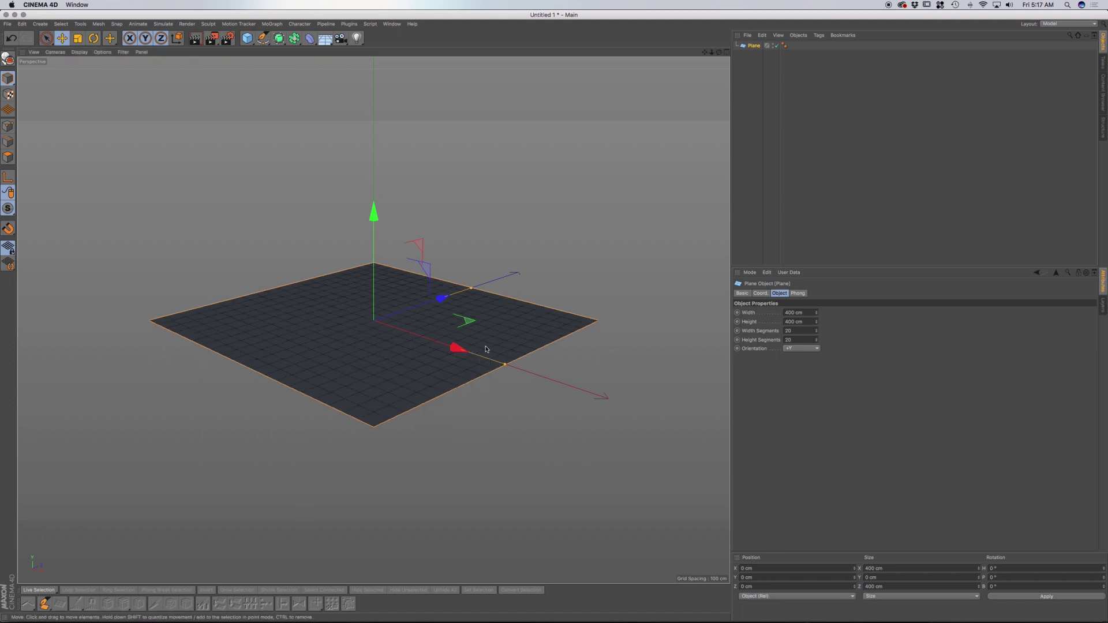
Reduce the plane's Width and Height Segments to 5 and make it editable.
{"action": "scroll", "coordinate": [486, 349], "scroll_direction": "up", "scroll_amount": 4}
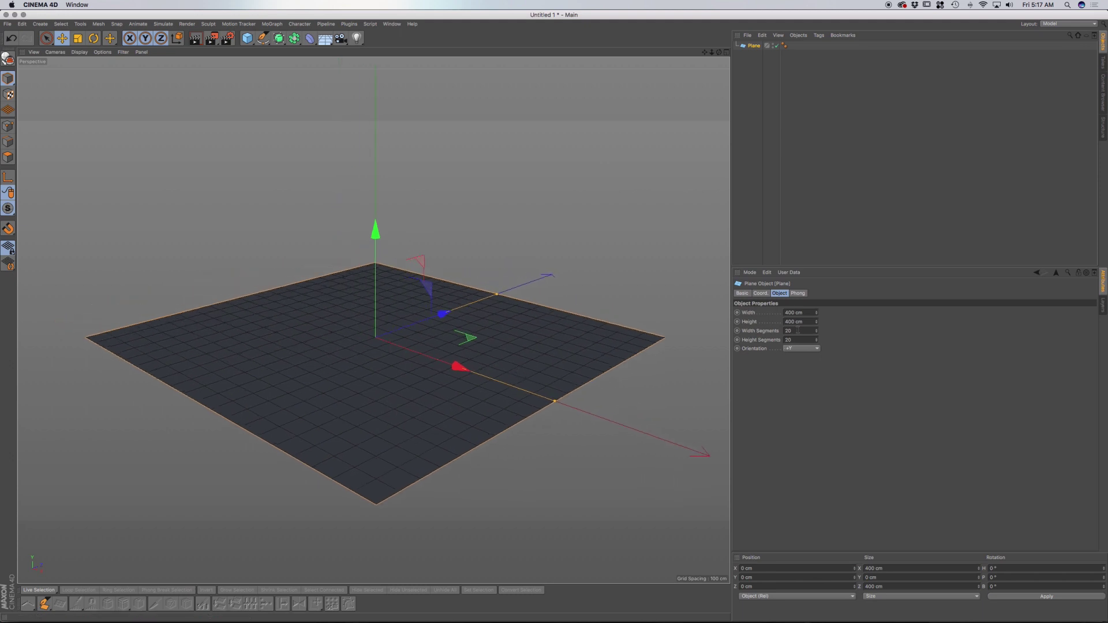
{"action": "left_click", "coordinate": [798, 330]}
{"action": "type", "text": "8"}
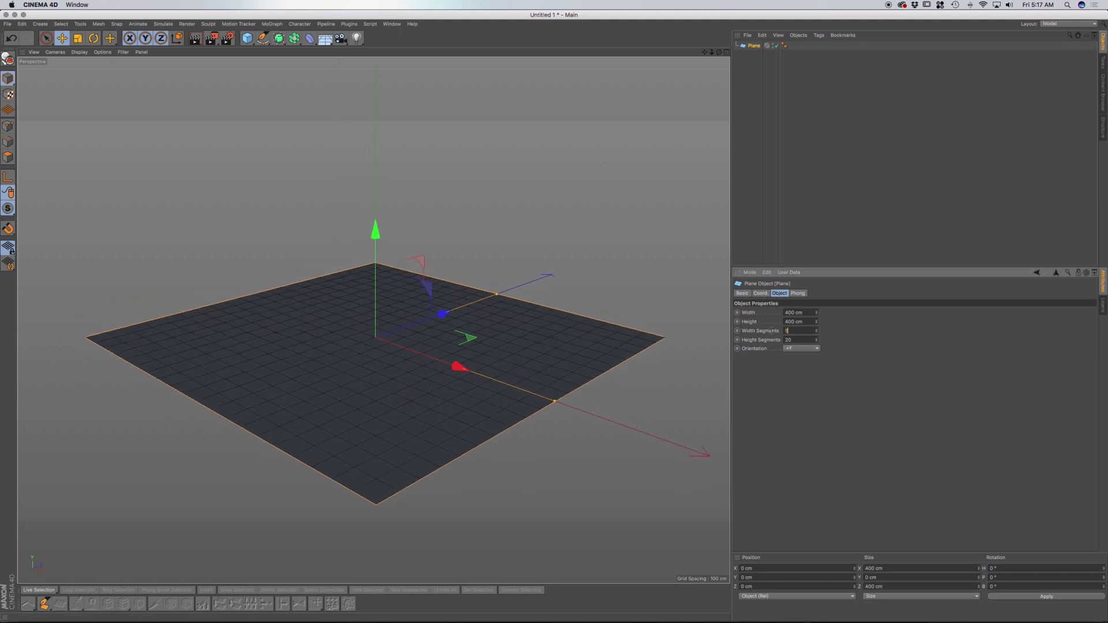
{"action": "left_click", "coordinate": [798, 339]}
{"action": "left_click", "coordinate": [8, 59]}
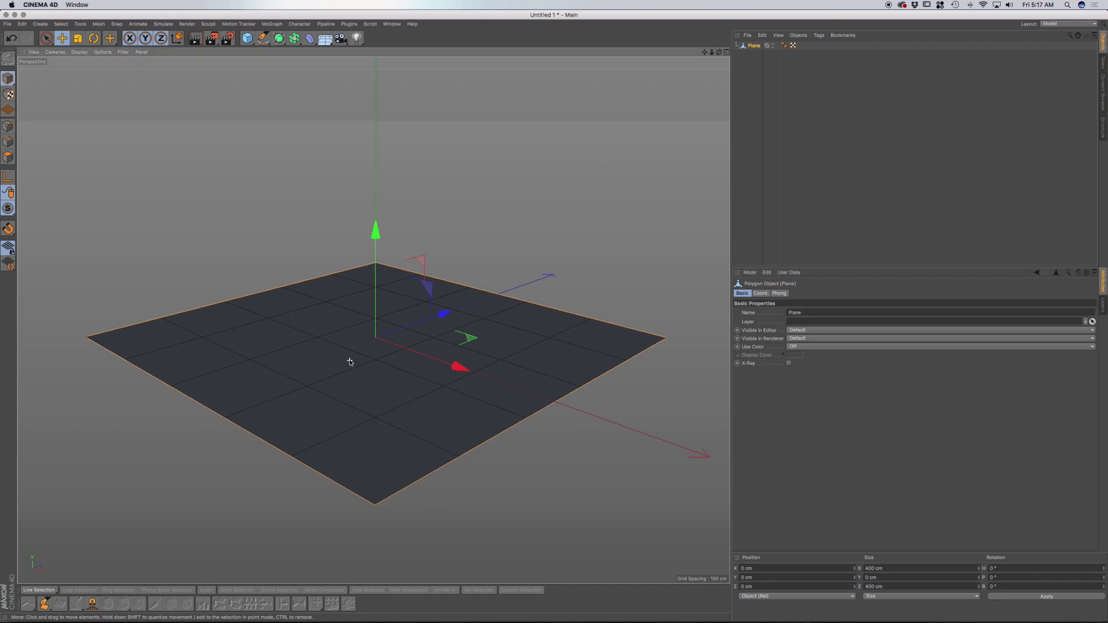
In Edges mode, ring-select one row of edges across the plane and activate Edge Cut (M~F).
{"action": "mouse_move", "coordinate": [348, 361]}
{"action": "left_mouse_down", "text": "alt"}
{"action": "mouse_move", "coordinate": [381, 414]}
{"action": "mouse_move", "coordinate": [410, 428]}
{"action": "mouse_move", "coordinate": [406, 410]}
{"action": "left_mouse_up", "text": "alt"}
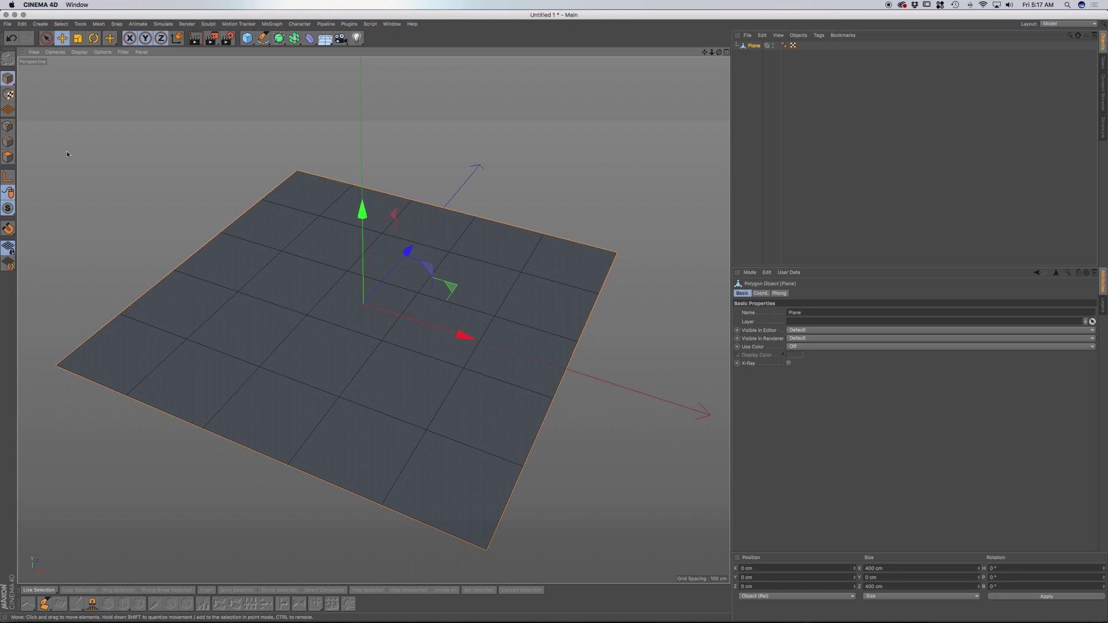
{"action": "left_click", "coordinate": [8, 142]}
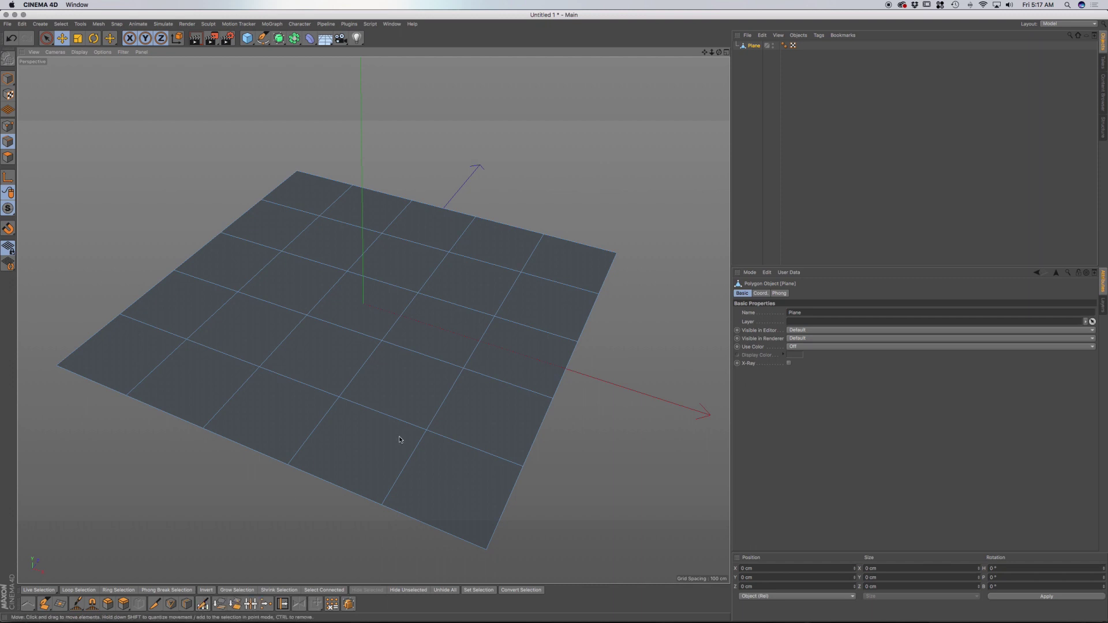
{"action": "key", "text": "m"}
{"action": "key", "text": "f"}
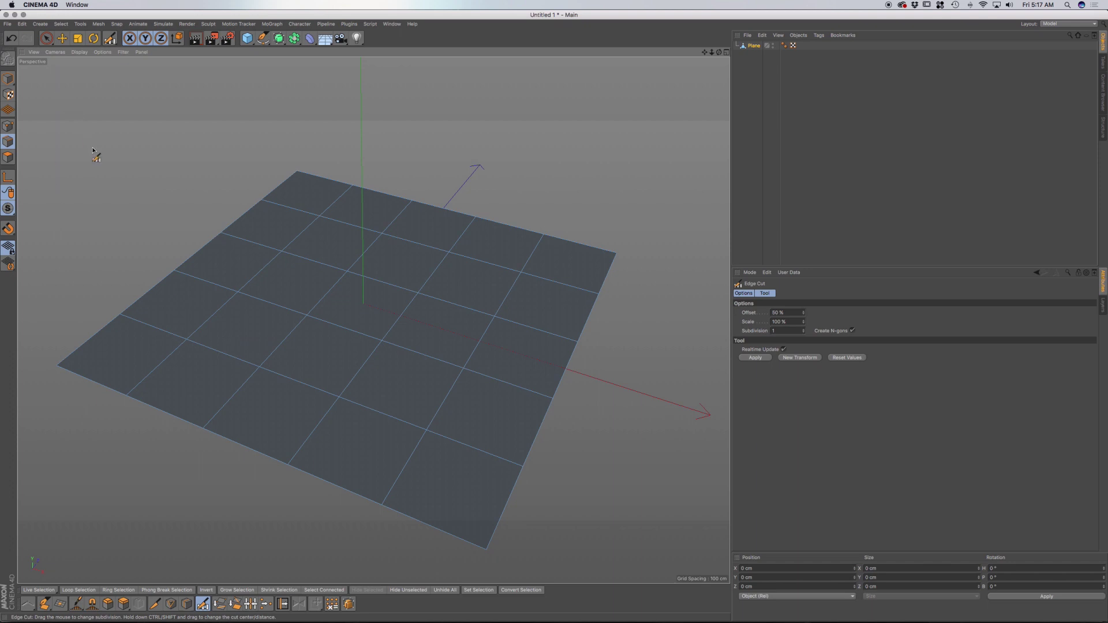
{"action": "key", "text": "u"}
{"action": "key", "text": "b"}
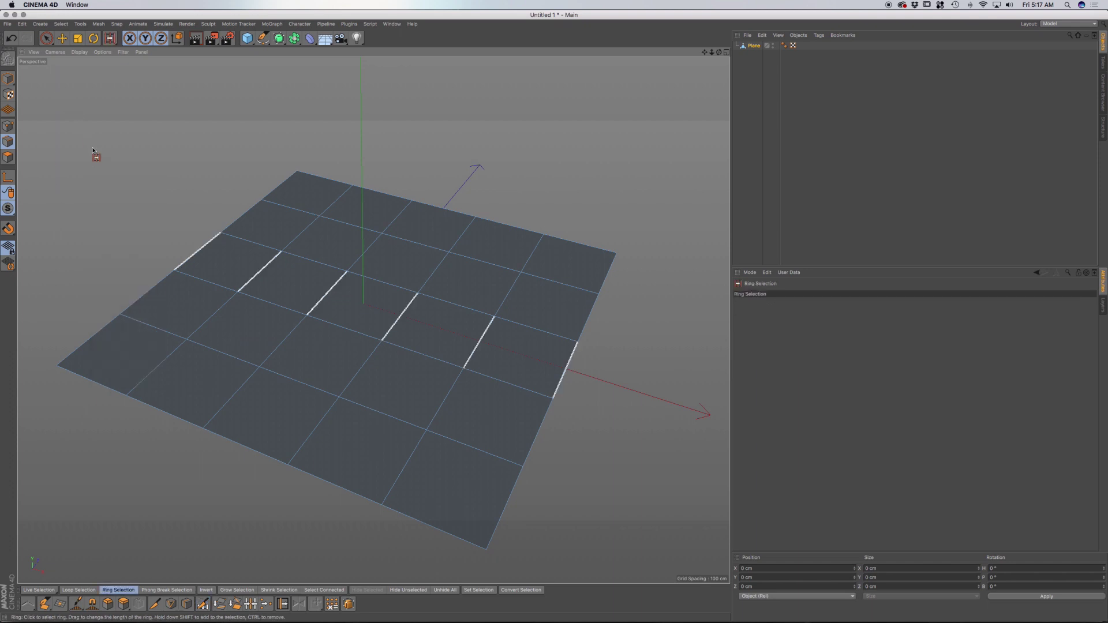
{"action": "left_click", "coordinate": [321, 299]}
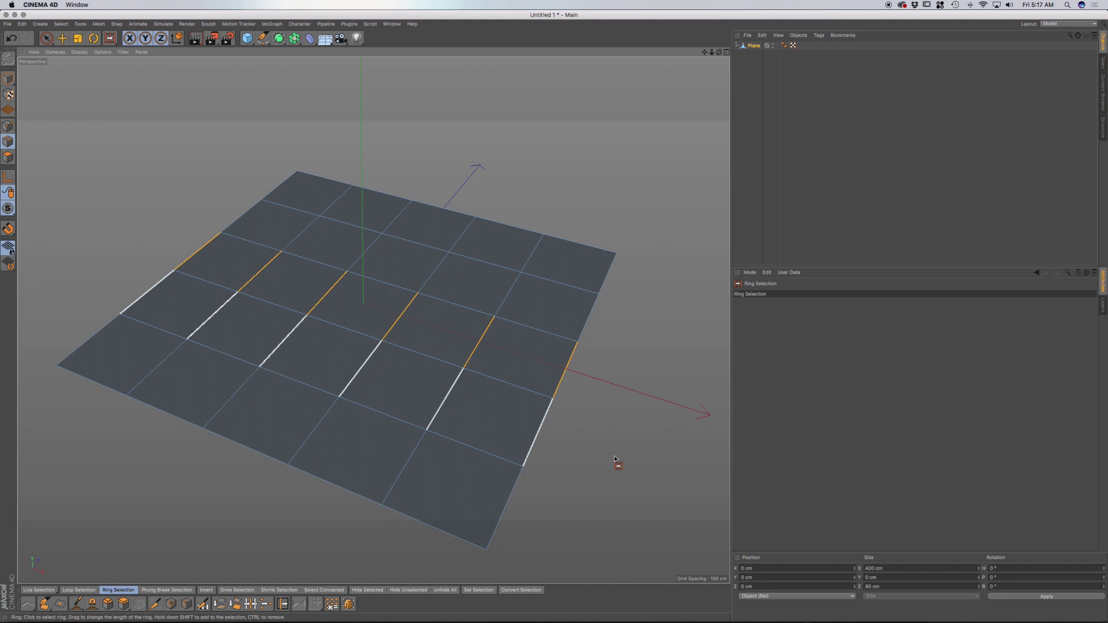
{"action": "key", "text": "m"}
{"action": "key", "text": "f"}
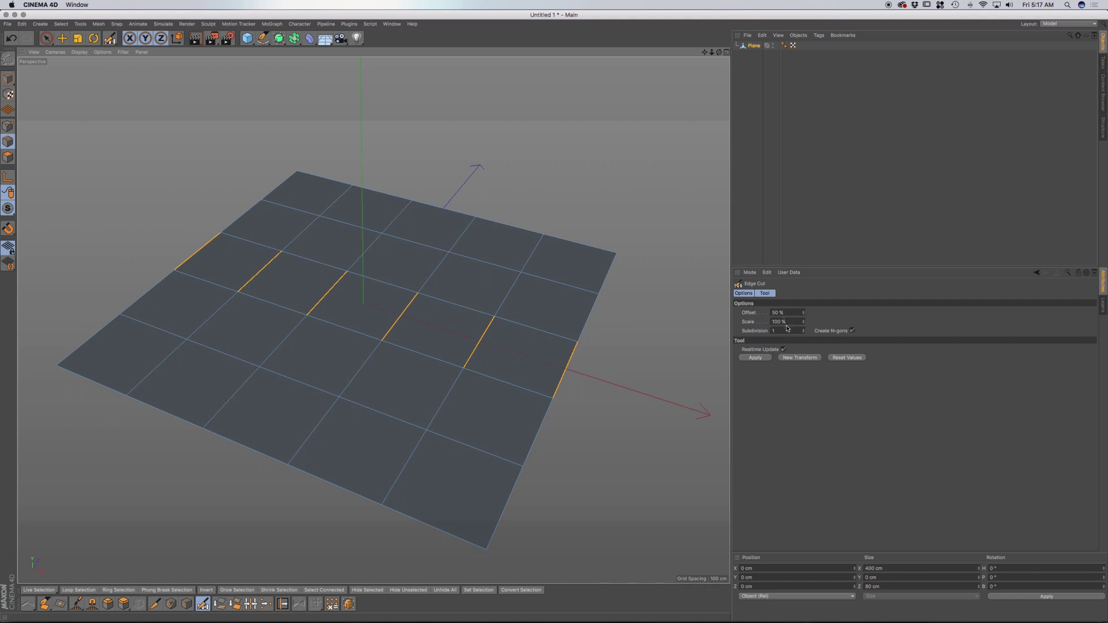
Cut two edge loops across the ring with N-gons off, 2 subdivisions, 230% scale and 50% offset.
{"action": "left_click", "coordinate": [852, 331]}
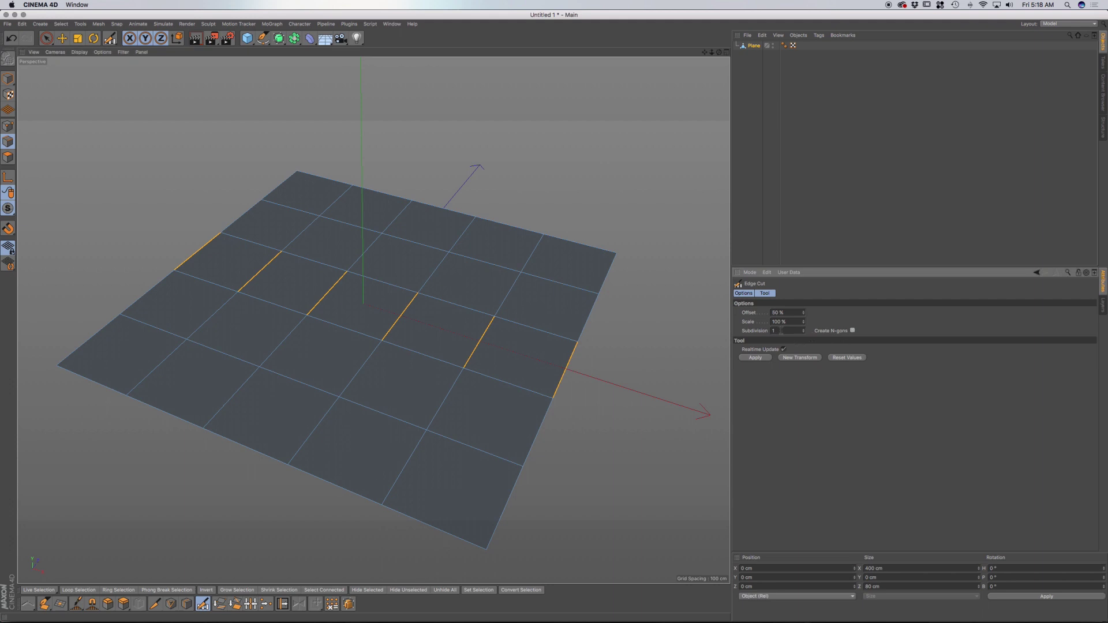
{"action": "double_click", "coordinate": [782, 330]}
{"action": "left_click", "coordinate": [570, 376]}
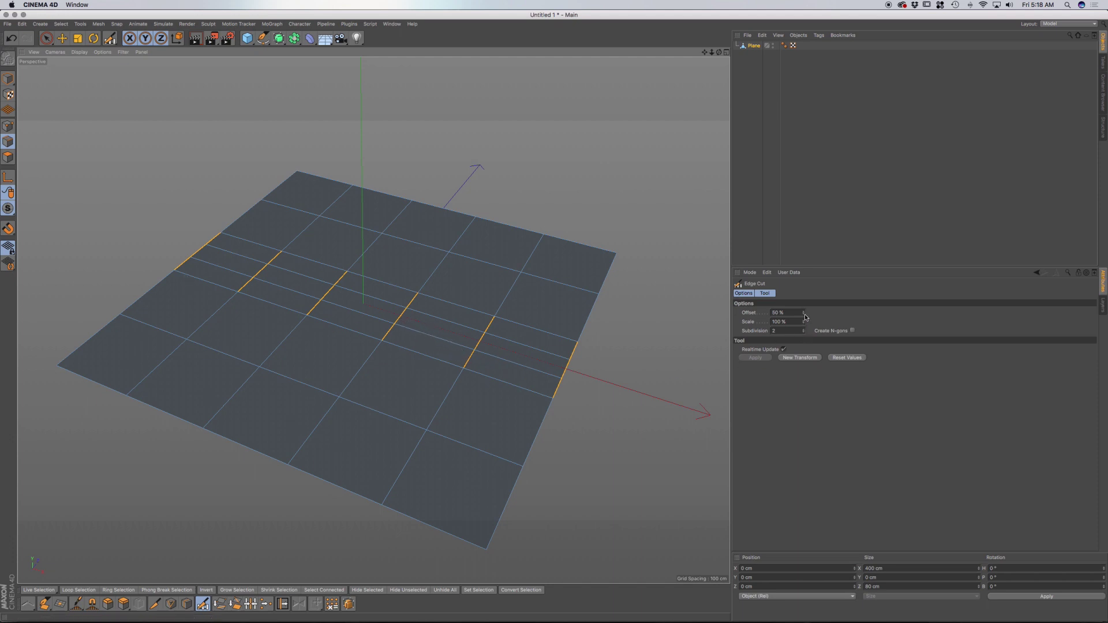
{"action": "left_click_drag", "start_coordinate": [802, 322], "coordinate": [803, 304]}
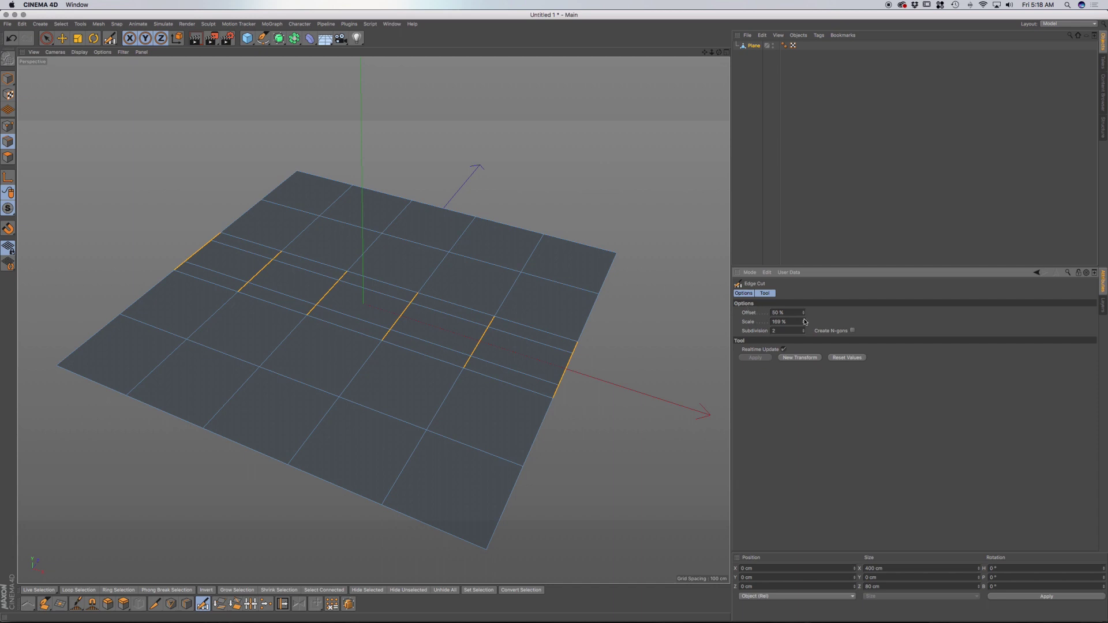
{"action": "left_click_drag", "start_coordinate": [803, 321], "coordinate": [803, 314]}
{"action": "left_click_drag", "start_coordinate": [802, 313], "coordinate": [751, 313]}
{"action": "type", "text": "50"}
{"action": "key", "text": "Return"}
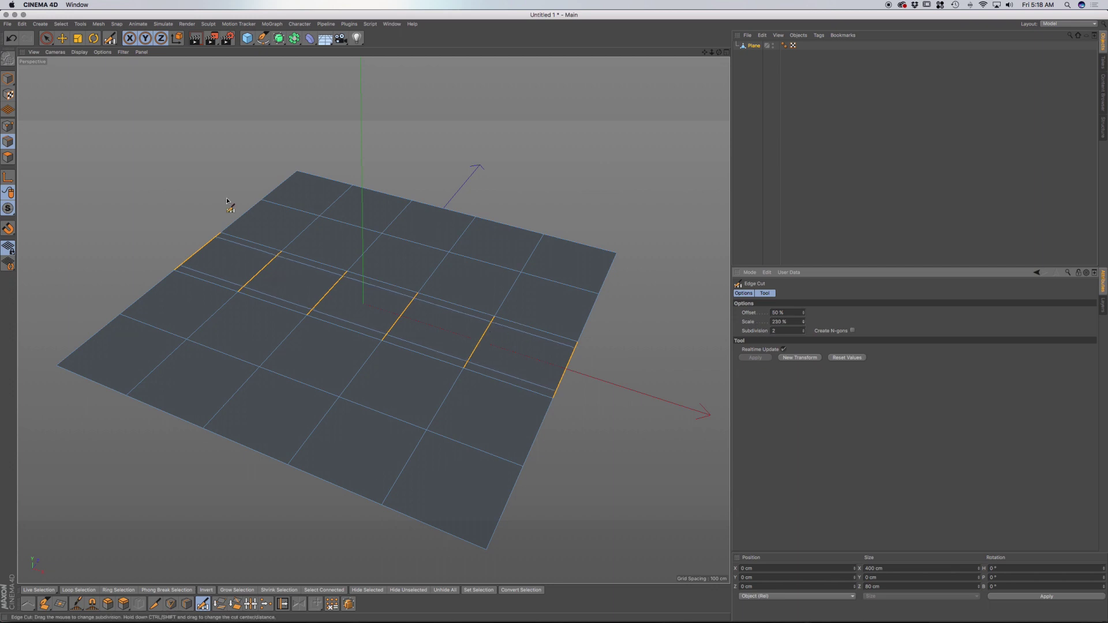
{"action": "left_click", "coordinate": [51, 43]}
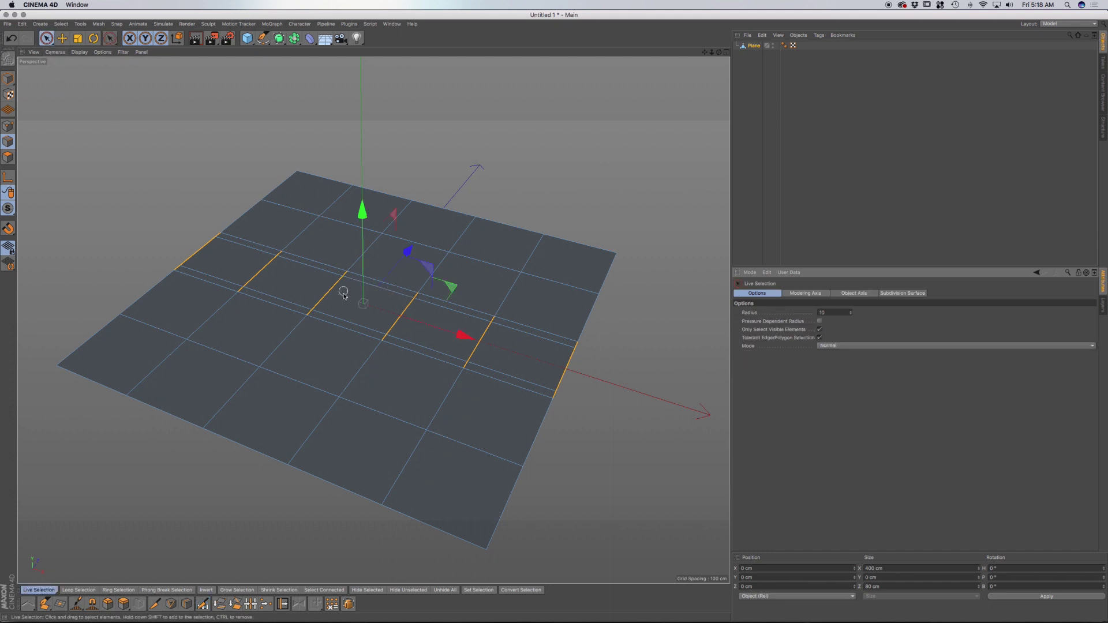
Select the polygon row between the new loops and lift it upward into a tall ridge.
{"action": "left_click", "coordinate": [8, 157]}
{"action": "left_click", "coordinate": [368, 321]}
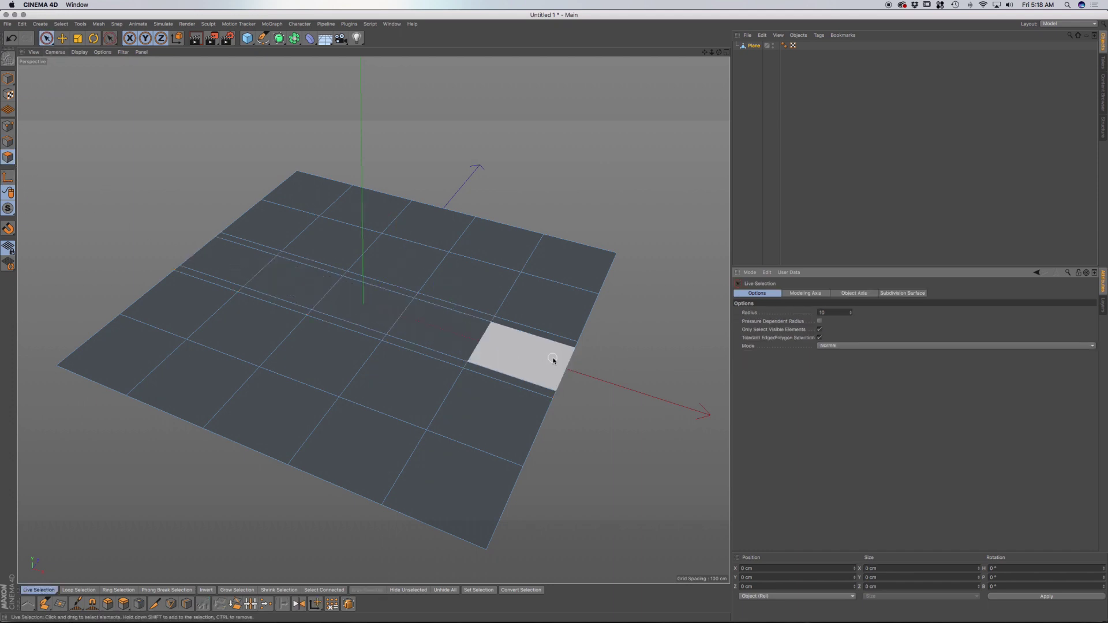
{"action": "left_click_drag", "start_coordinate": [563, 364], "coordinate": [229, 272]}
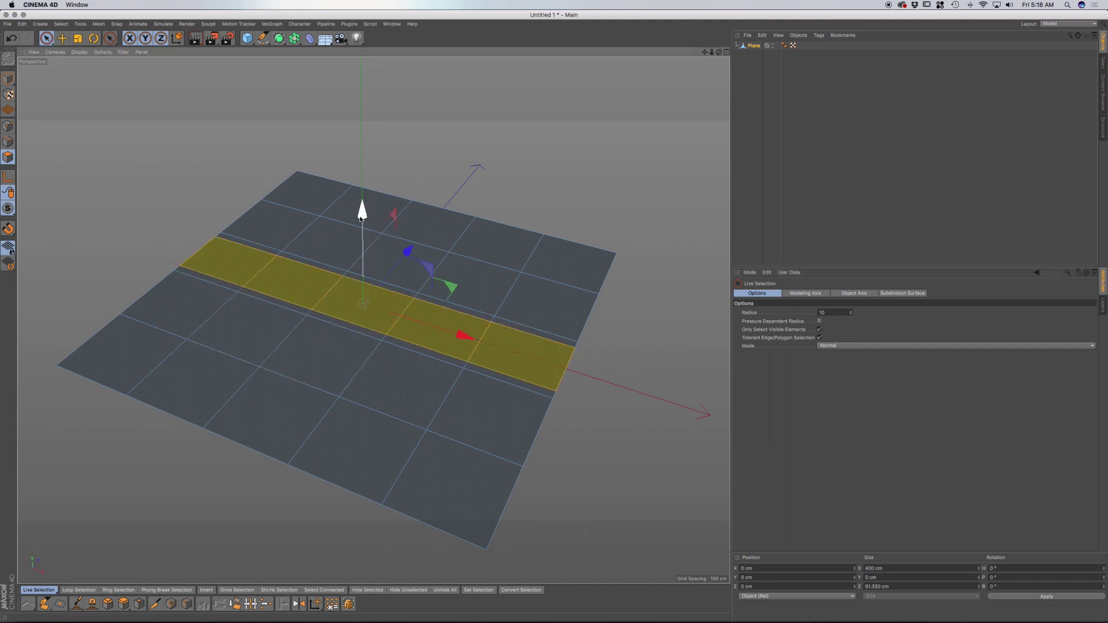
{"action": "left_click_drag", "start_coordinate": [362, 215], "coordinate": [363, 253]}
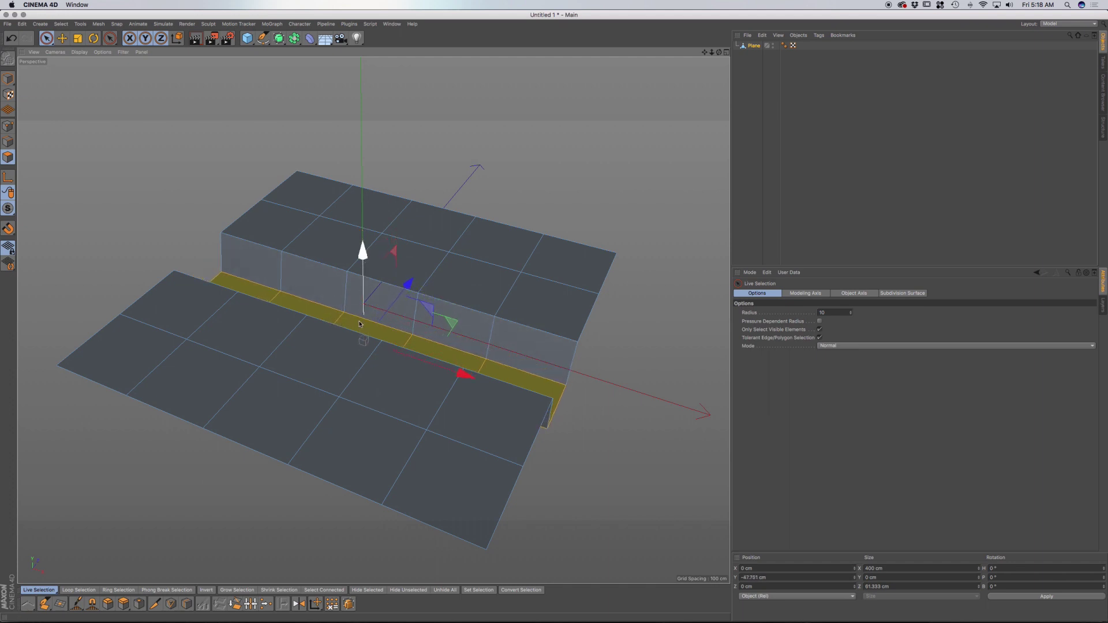
{"action": "left_click_drag", "start_coordinate": [320, 405], "coordinate": [404, 346], "text": "alt"}
{"action": "left_click_drag", "start_coordinate": [328, 258], "coordinate": [330, 174]}
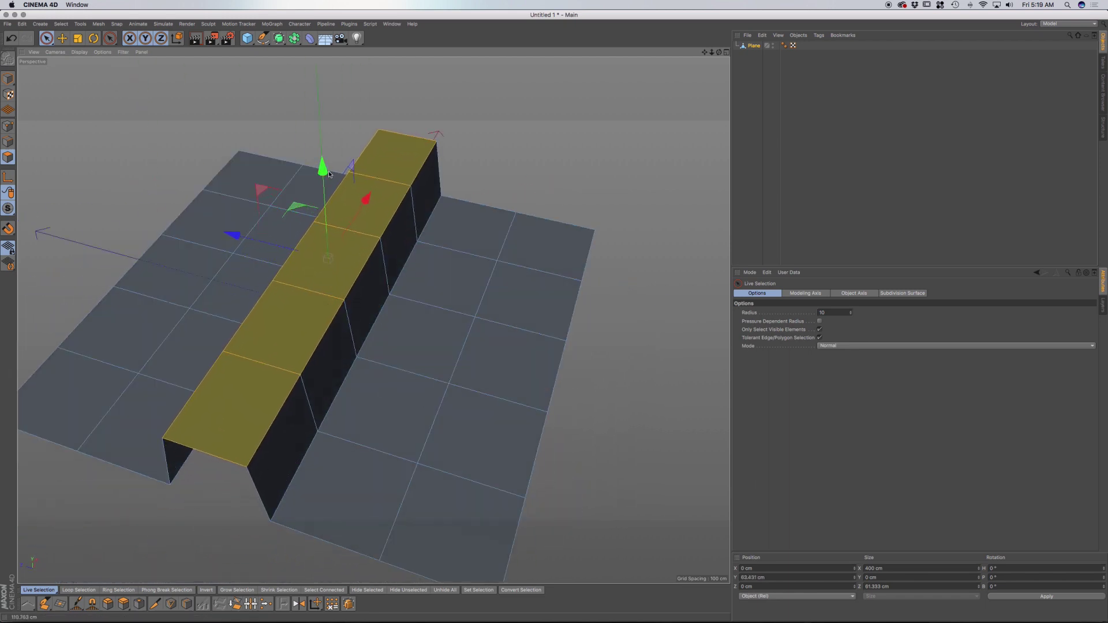
{"action": "left_click_drag", "start_coordinate": [369, 311], "coordinate": [445, 383], "text": "alt"}
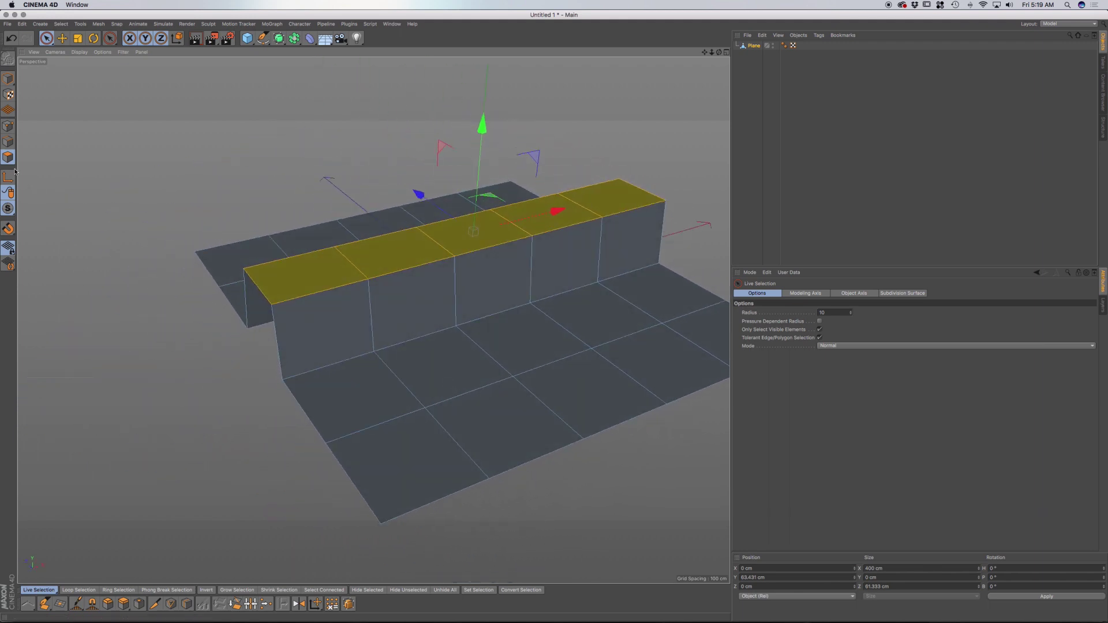
{"action": "left_click", "coordinate": [8, 141]}
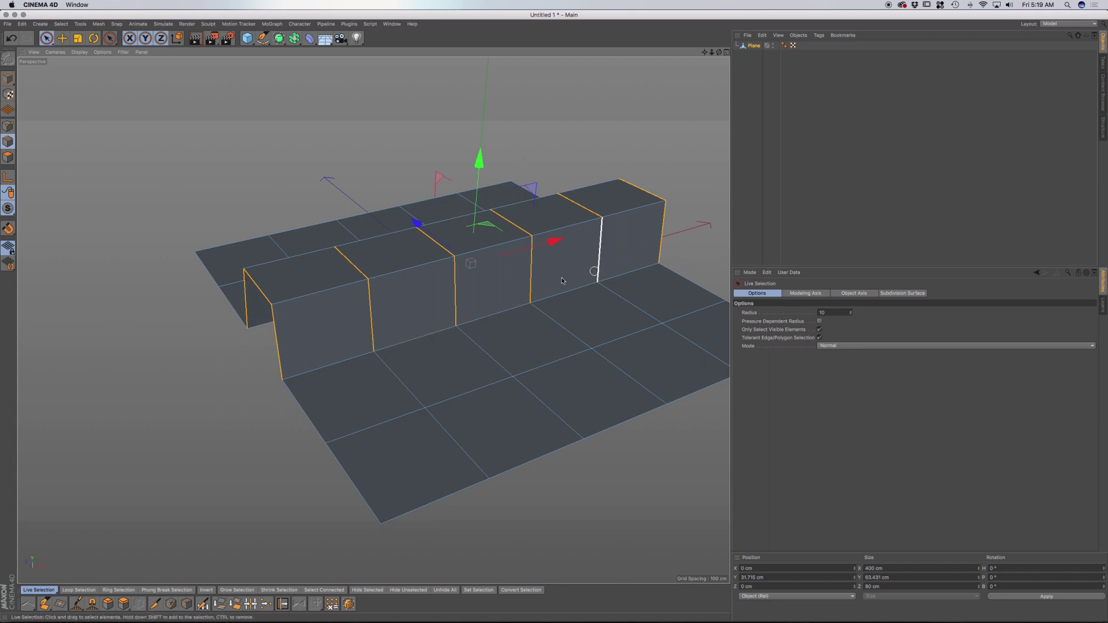
Insert two horizontal edge loops around the ridge's walls with Edge Cut at 100% scale.
{"action": "left_click_drag", "start_coordinate": [466, 410], "coordinate": [507, 378], "text": "alt"}
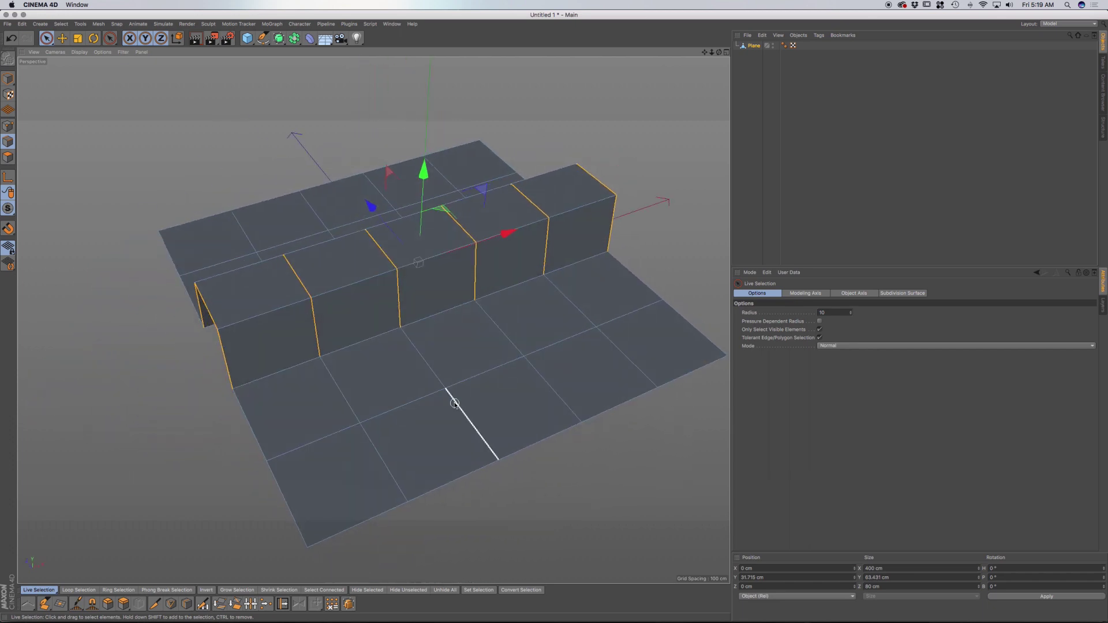
{"action": "key", "text": "m"}
{"action": "key", "text": "f"}
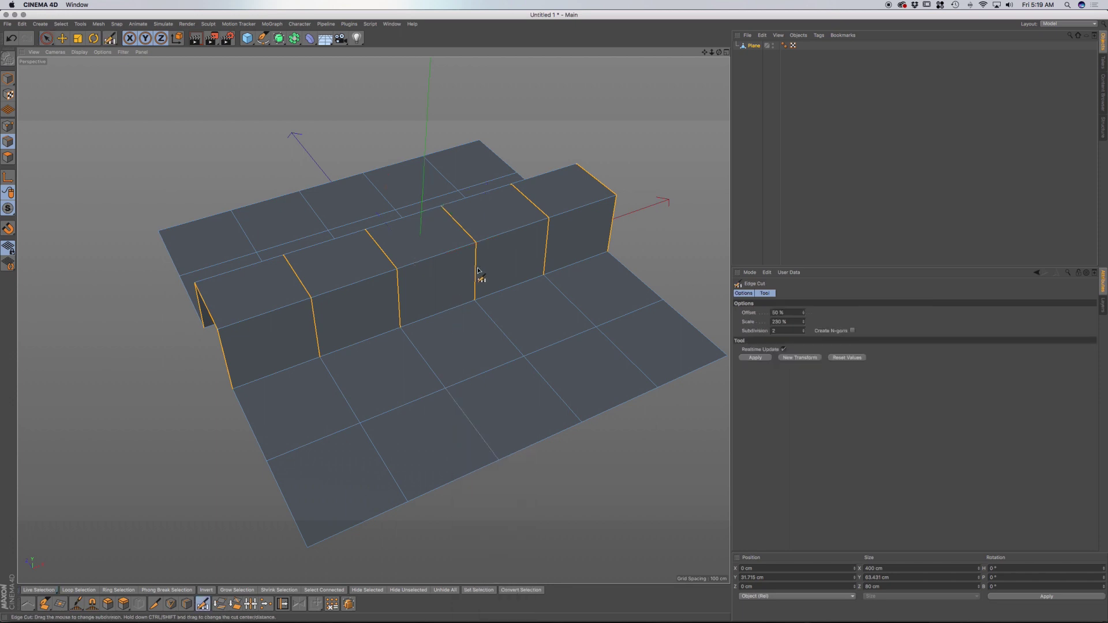
{"action": "left_click", "coordinate": [780, 330]}
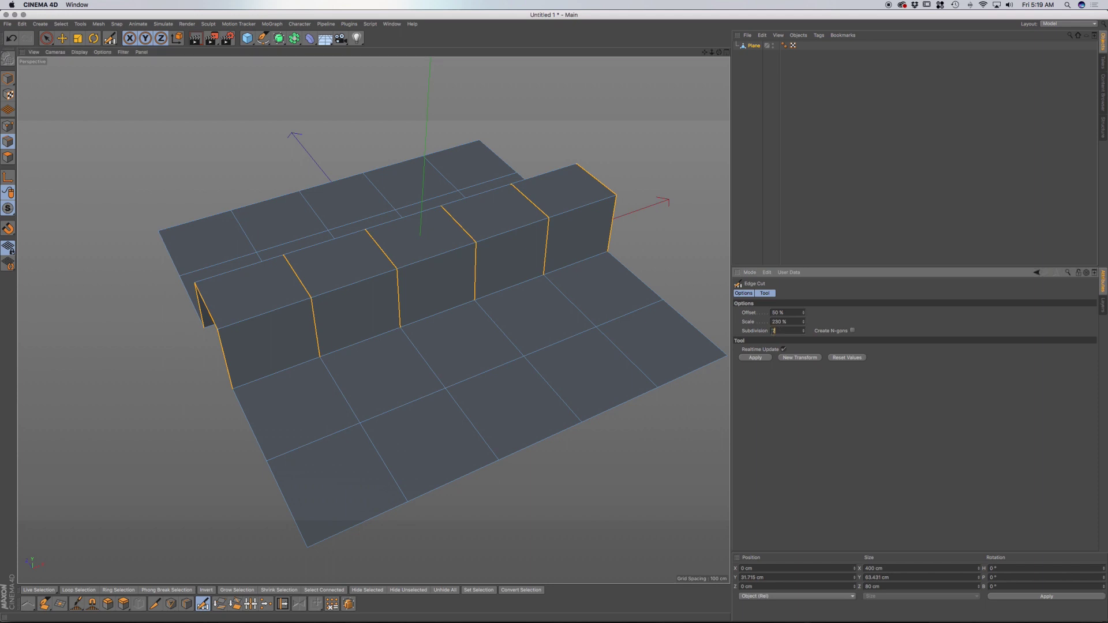
{"action": "left_click", "coordinate": [531, 249]}
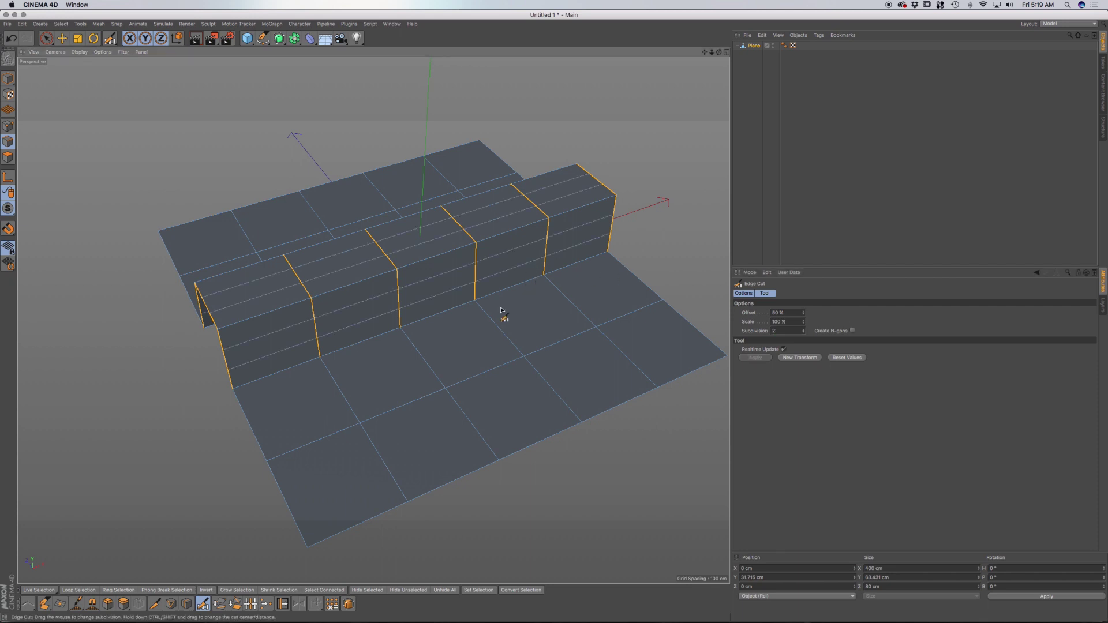
{"action": "left_click_drag", "start_coordinate": [359, 371], "coordinate": [291, 439], "text": "alt"}
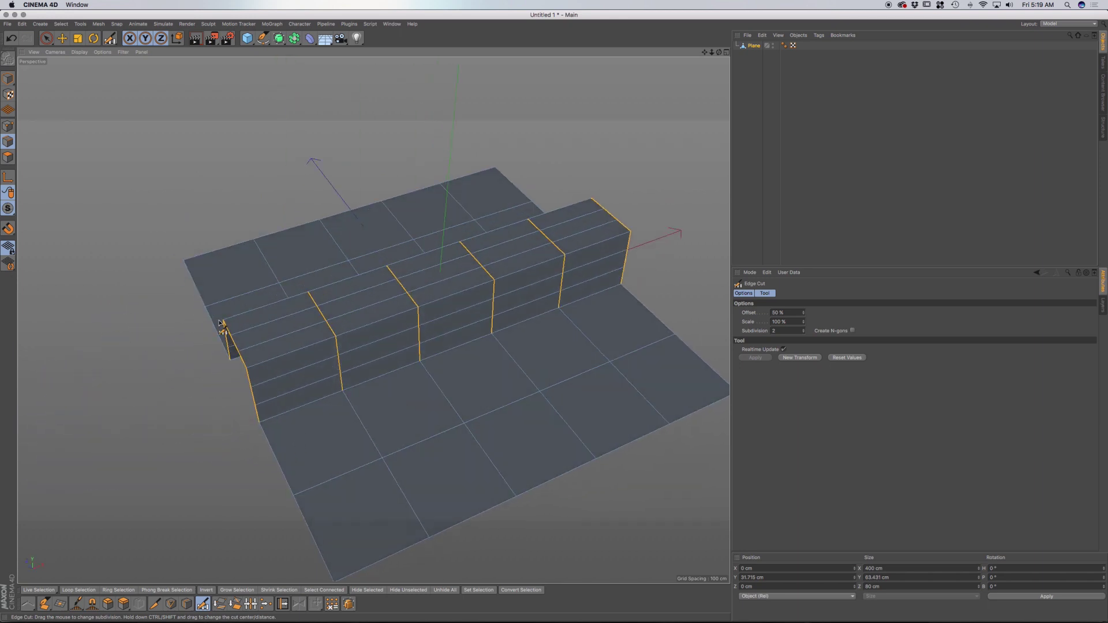
Loop-select the ridge's top strip of faces and the front wall face loops.
{"action": "key", "text": "u"}
{"action": "key", "text": "l"}
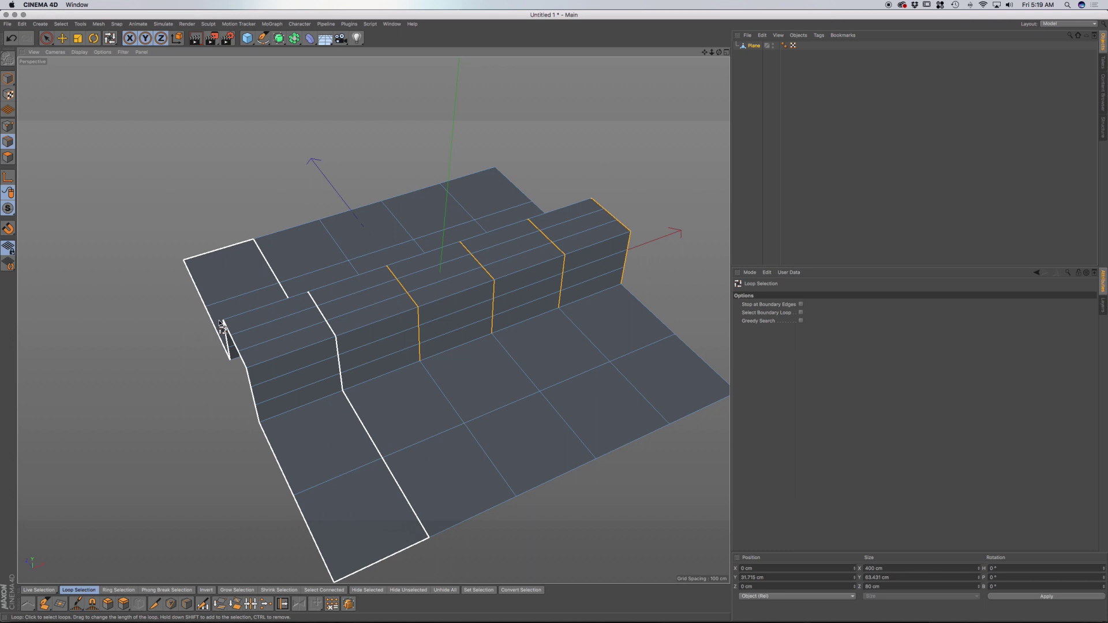
{"action": "left_click", "coordinate": [222, 326], "text": "shift"}
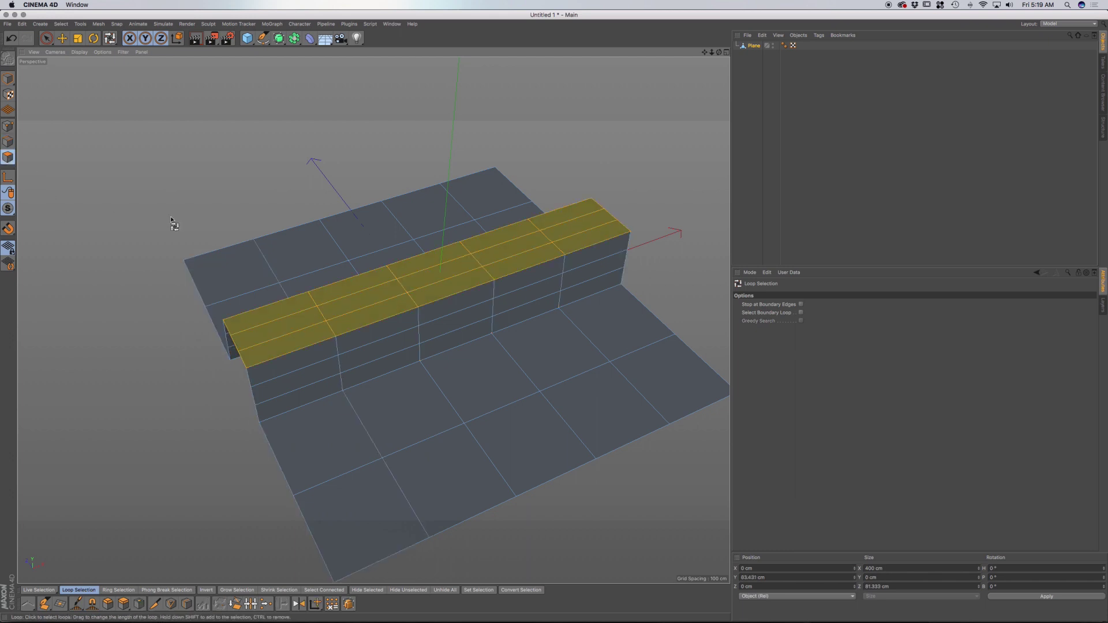
{"action": "left_click", "coordinate": [256, 398]}
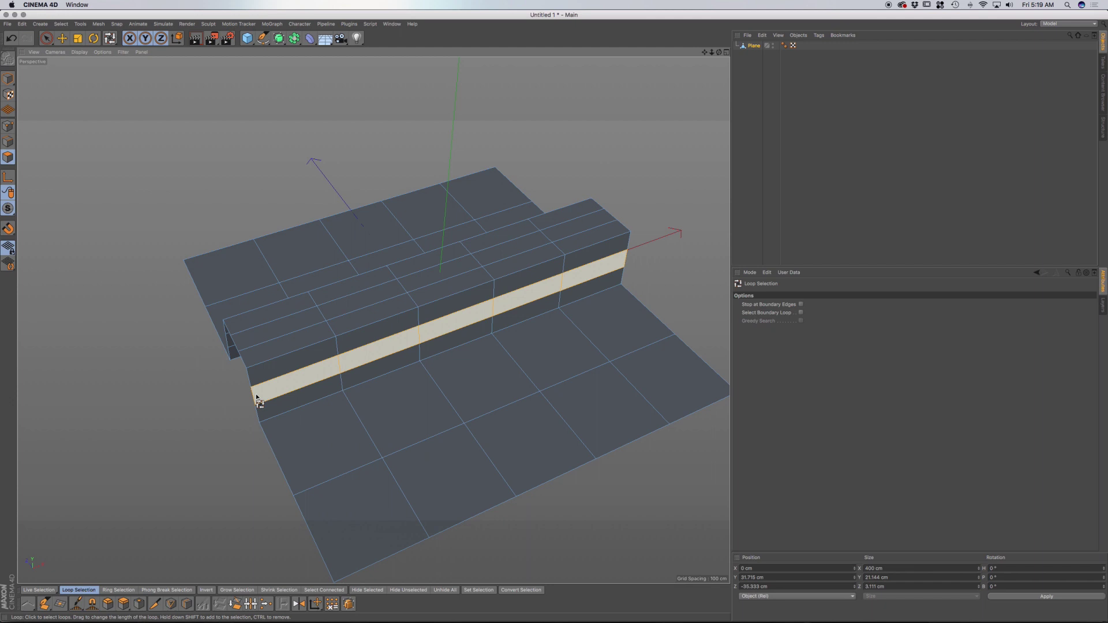
{"action": "left_click", "coordinate": [247, 346], "text": "shift"}
{"action": "left_click_drag", "start_coordinate": [247, 344], "coordinate": [204, 391], "text": "alt"}
{"action": "left_click", "coordinate": [157, 387], "text": "shift"}
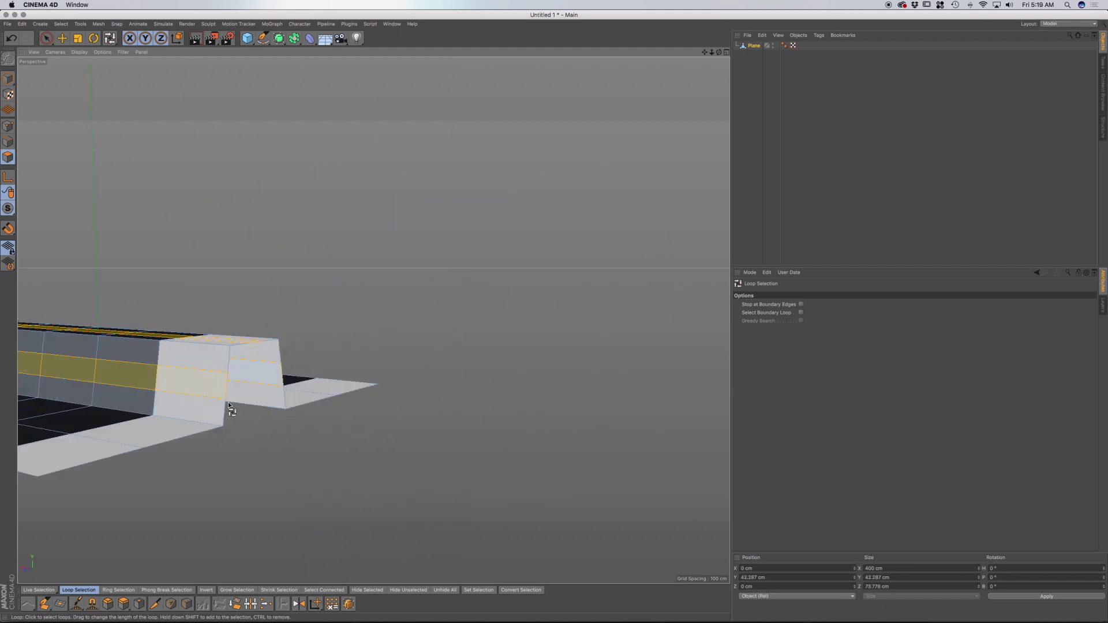
Extrude the selected face loops outward by an 8.853 cm offset into ledges.
{"action": "key", "text": "d"}
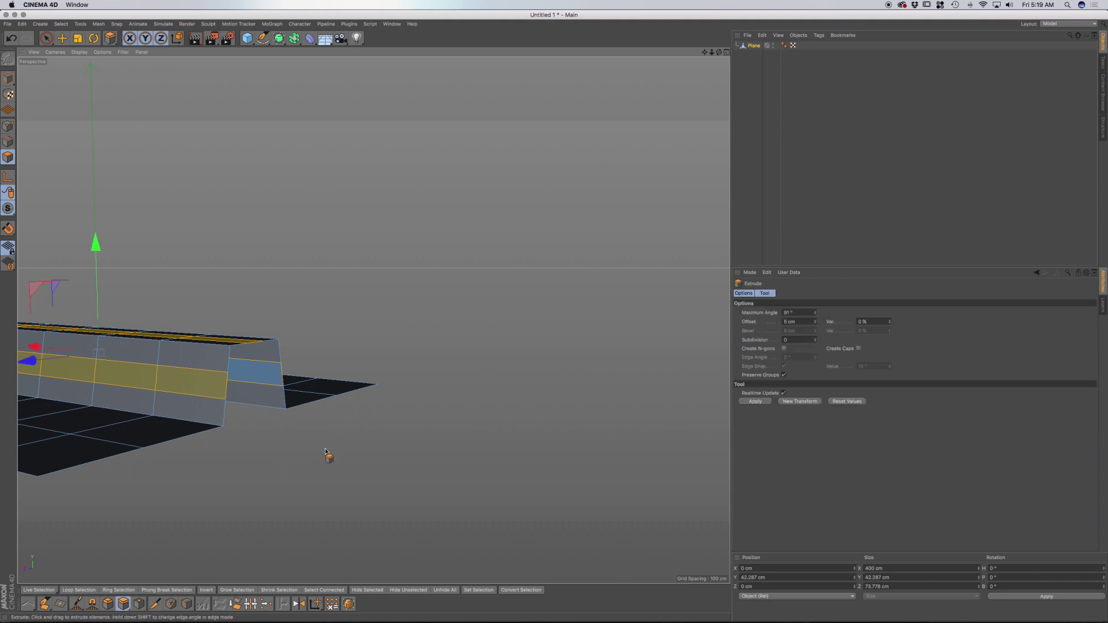
{"action": "left_click_drag", "start_coordinate": [327, 453], "coordinate": [341, 453]}
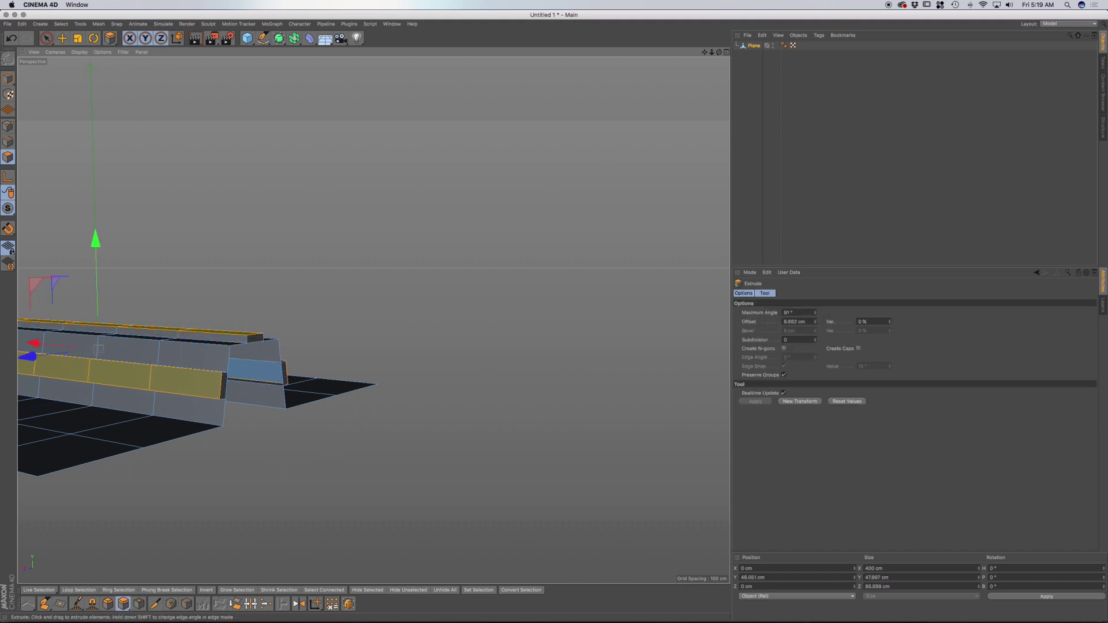
{"action": "left_click_drag", "start_coordinate": [173, 416], "coordinate": [130, 460], "text": "alt"}
{"action": "left_click_drag", "start_coordinate": [346, 398], "coordinate": [380, 367], "text": "alt"}
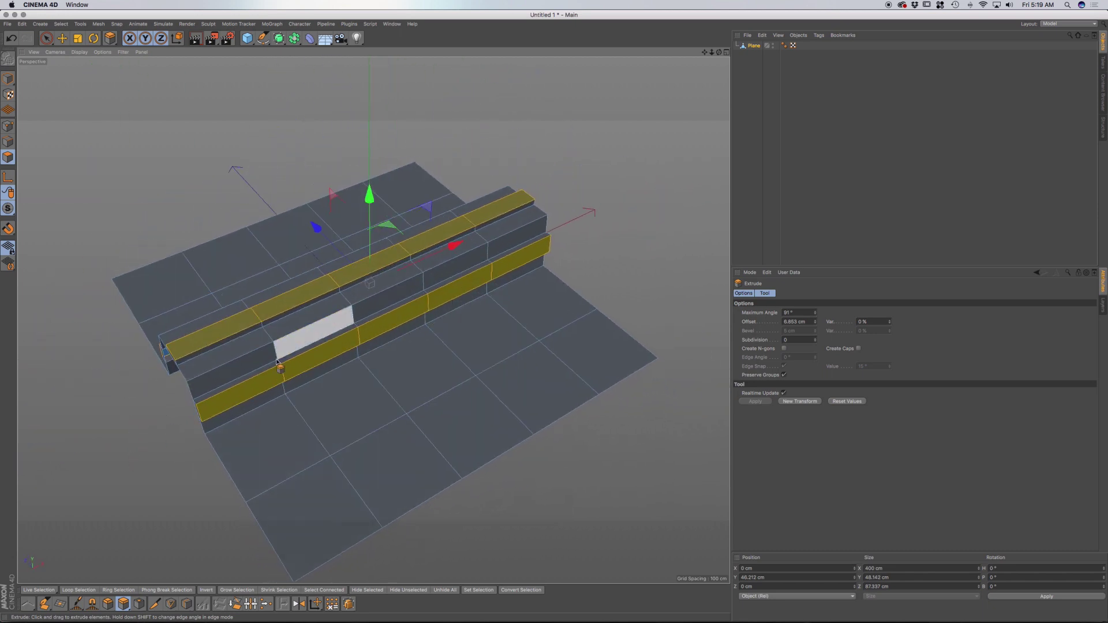
{"action": "left_click_drag", "start_coordinate": [337, 393], "coordinate": [301, 285], "text": "alt"}
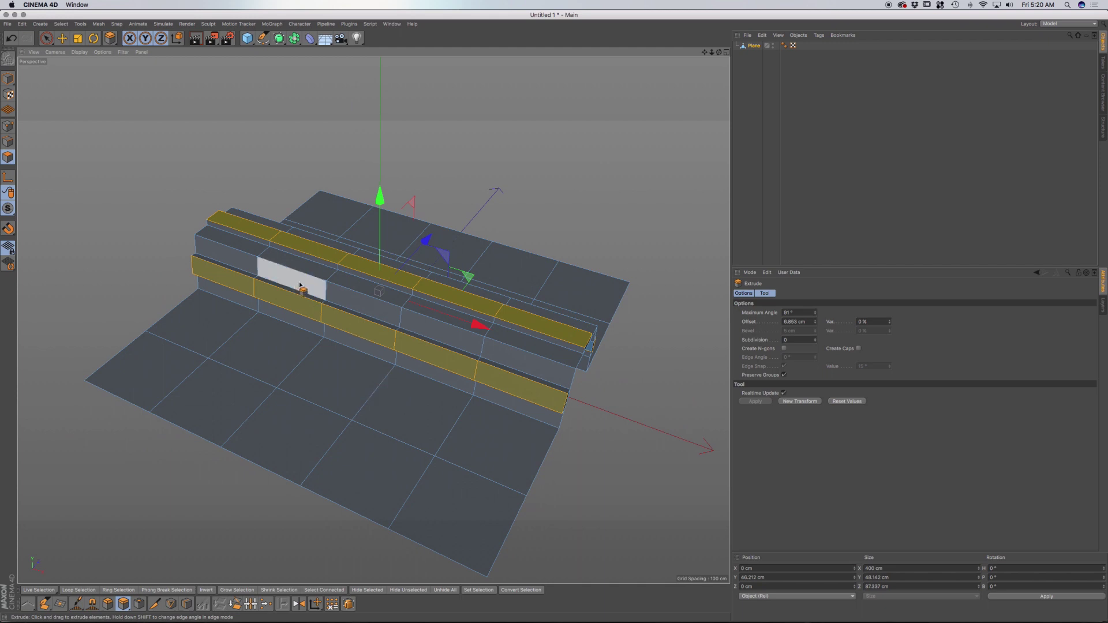
{"action": "left_click", "coordinate": [46, 38]}
Add a Bend deformer and place it as a child of the Plane.
{"action": "left_click", "coordinate": [310, 38]}
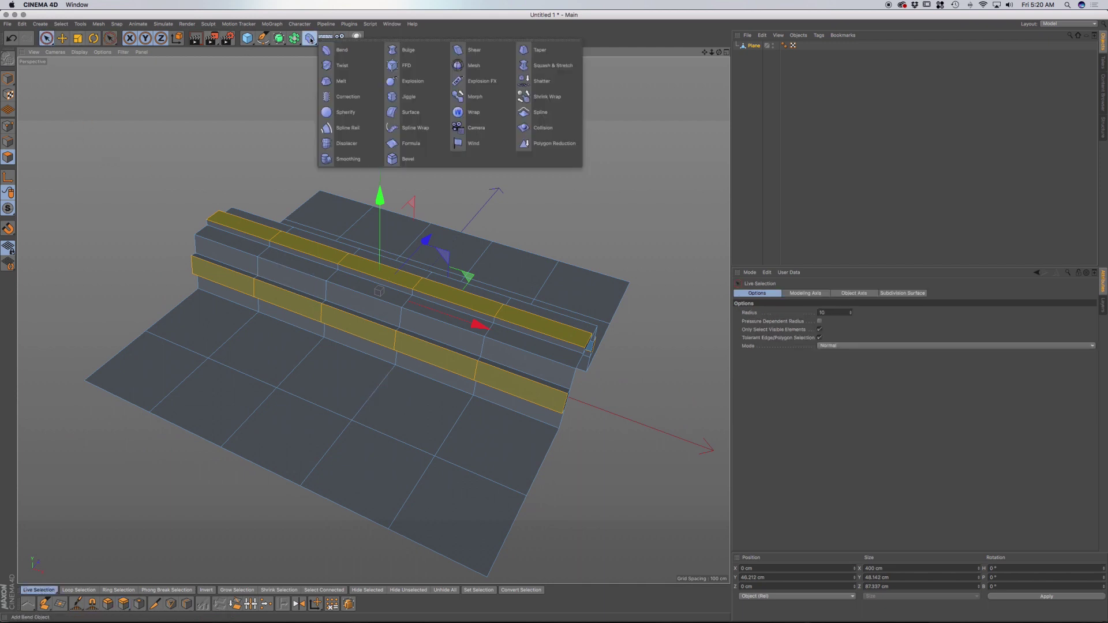
{"action": "left_click", "coordinate": [341, 49]}
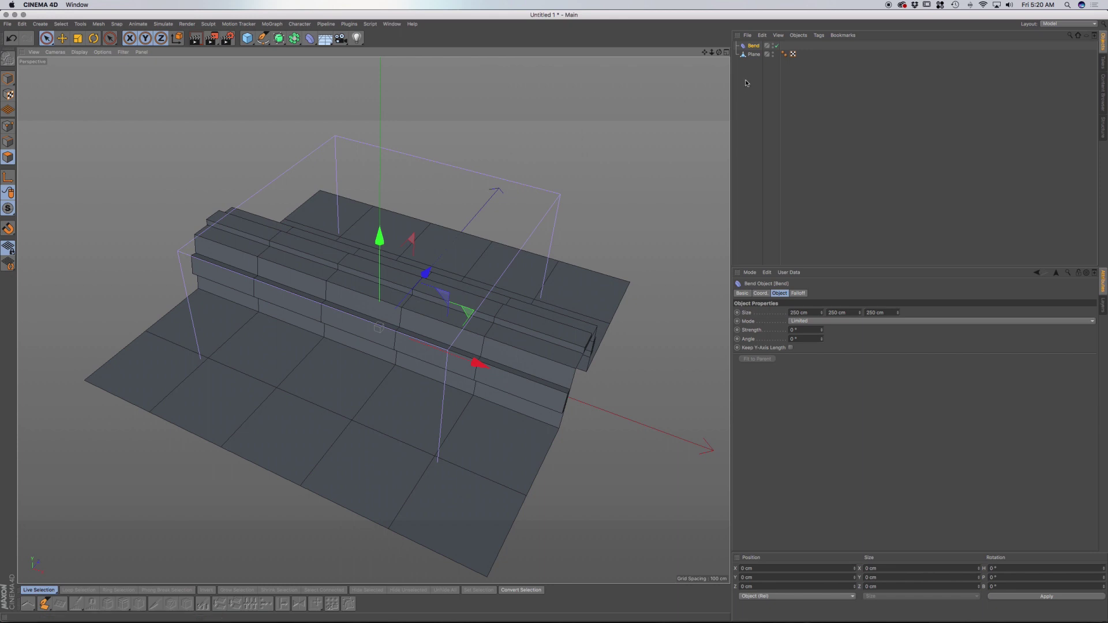
{"action": "left_click_drag", "start_coordinate": [753, 46], "coordinate": [755, 55]}
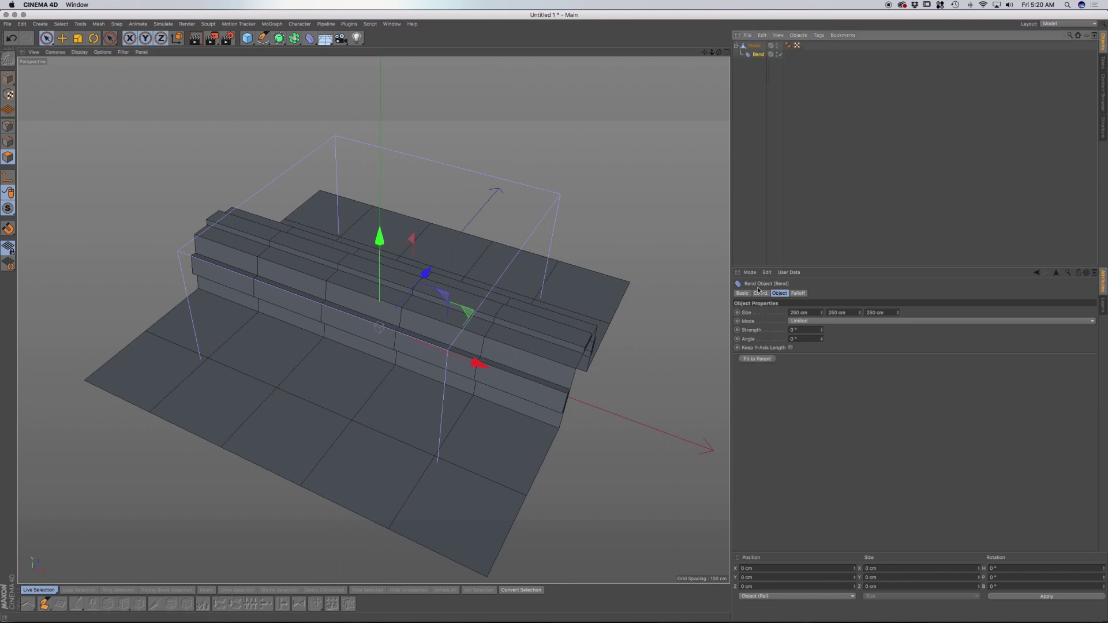
Fit the Bend to its parent (400 × 70.284 × 400 cm) and set Mode to Unlimited.
{"action": "left_click", "coordinate": [753, 359]}
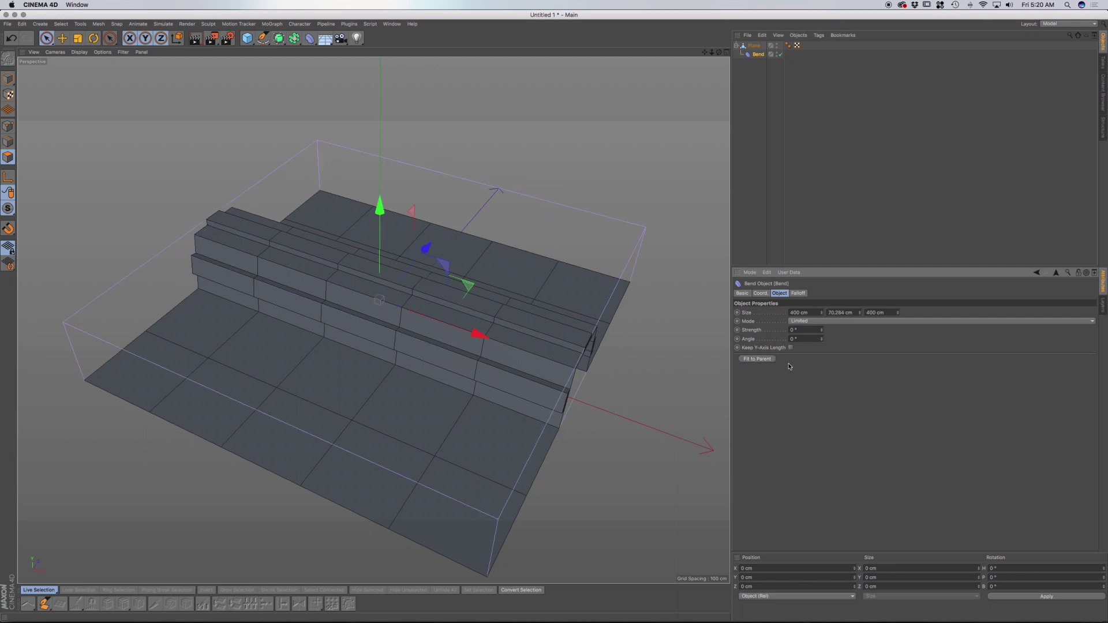
{"action": "left_click", "coordinate": [831, 322]}
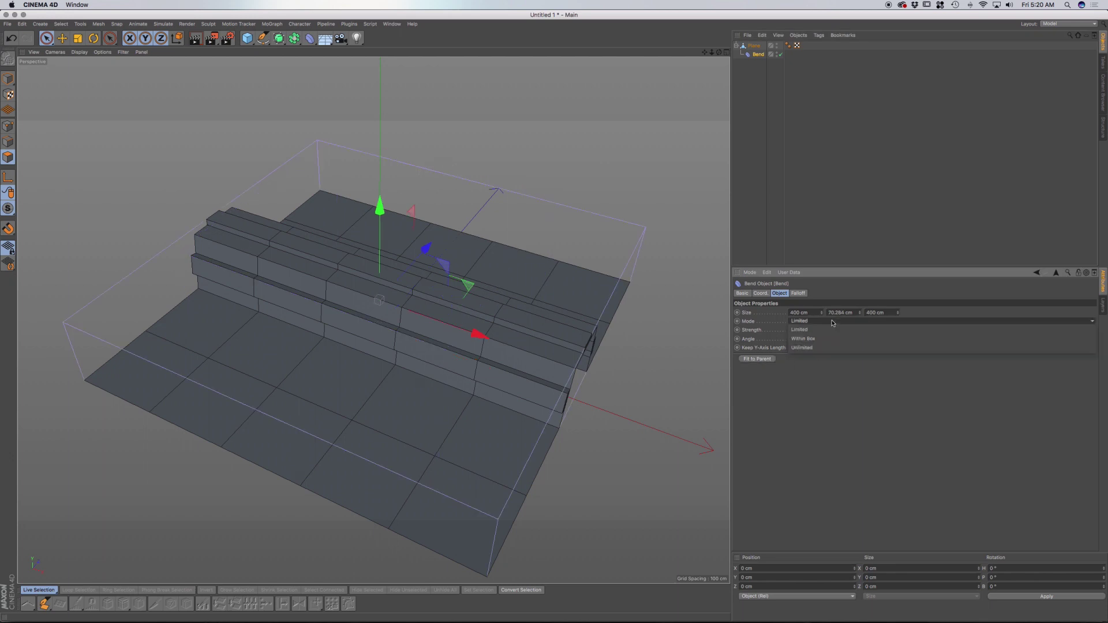
{"action": "left_click", "coordinate": [815, 347]}
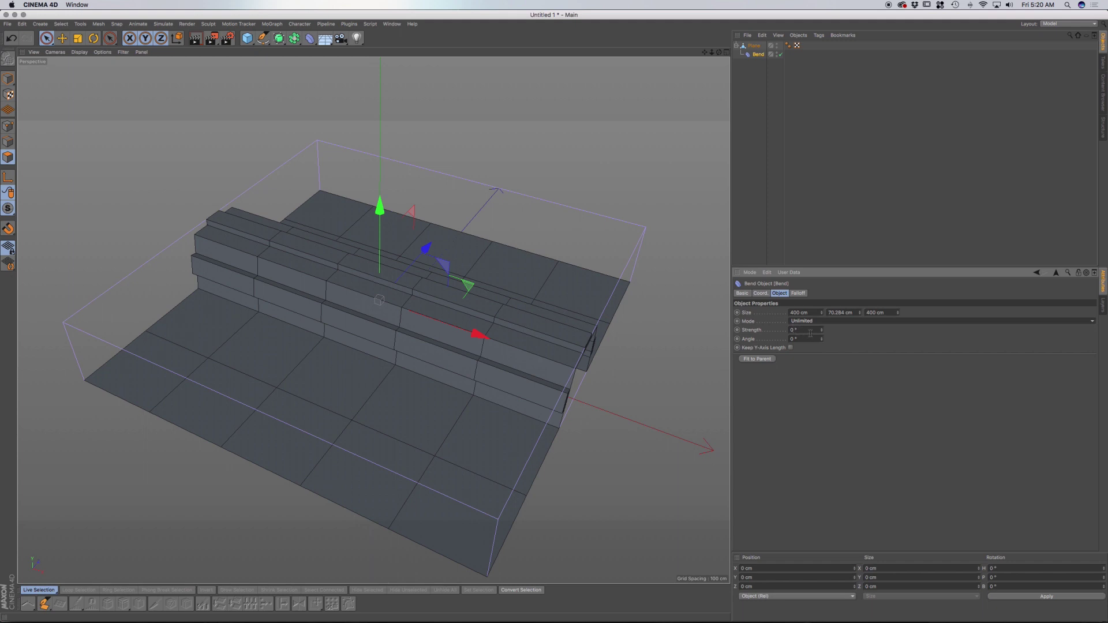
{"action": "left_click_drag", "start_coordinate": [823, 331], "coordinate": [798, 333]}
{"action": "key", "text": "ctrl+z"}
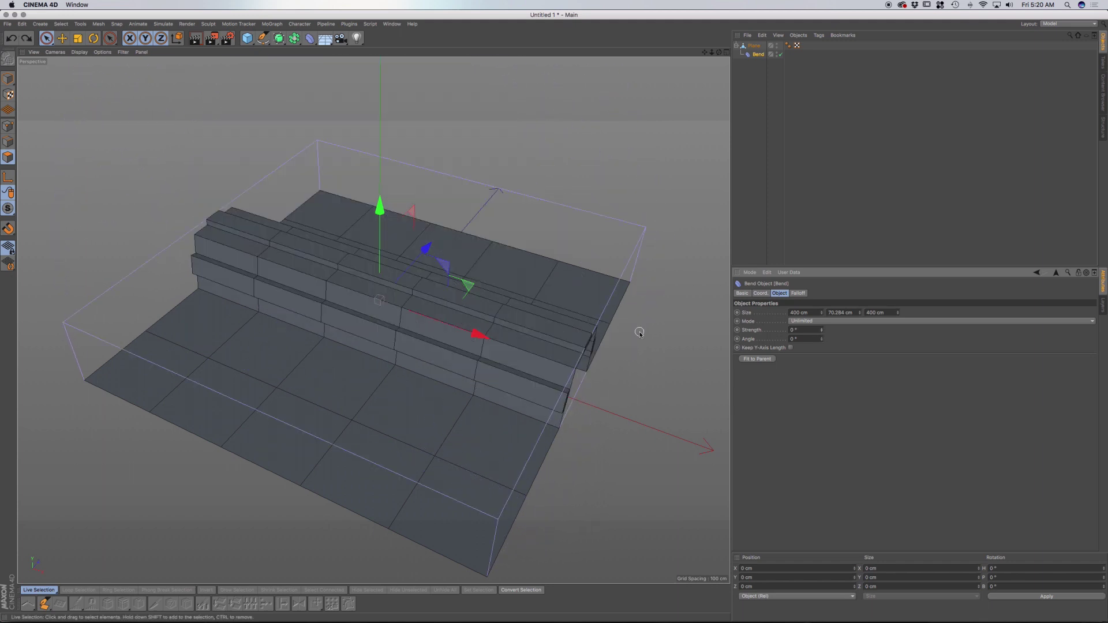
Rotate the Bend deformer exactly 90° around its B axis.
{"action": "key", "text": "r"}
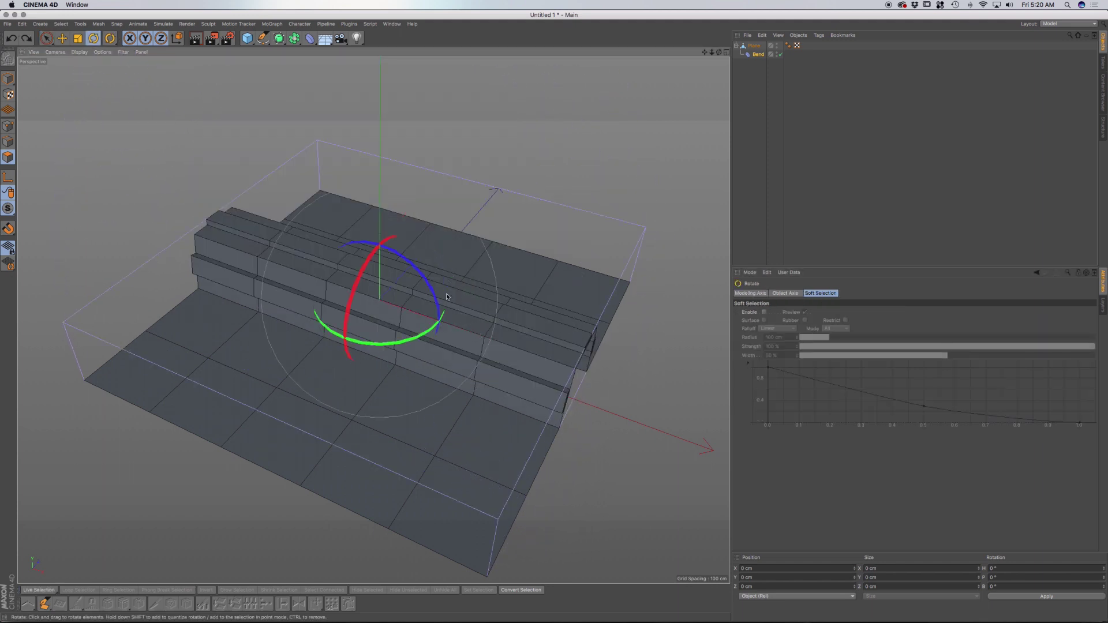
{"action": "left_click_drag", "start_coordinate": [426, 284], "coordinate": [440, 374]}
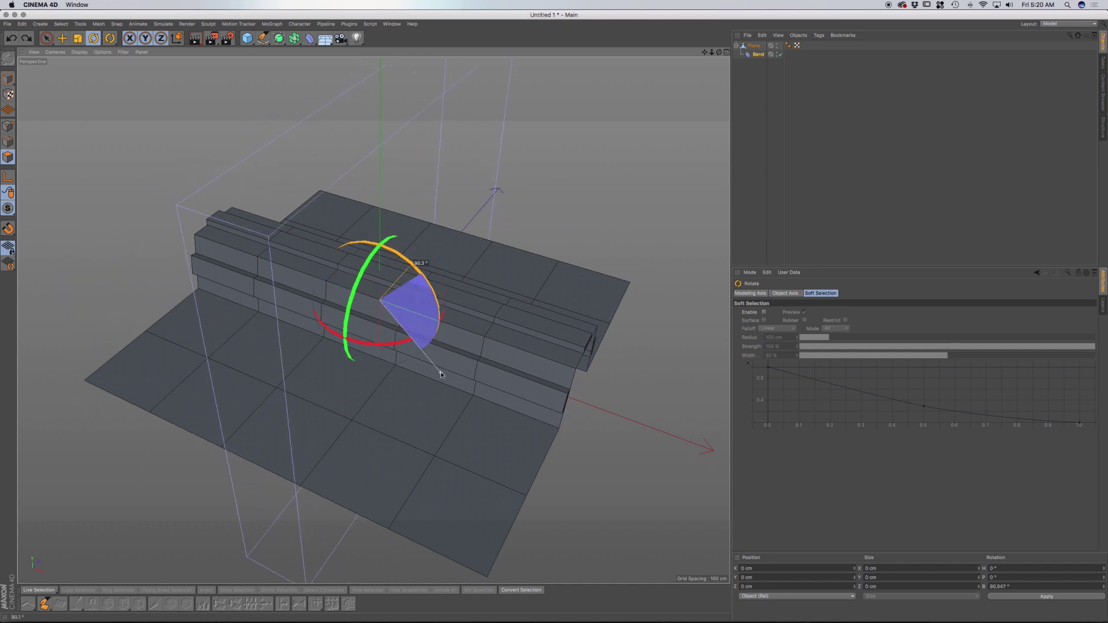
{"action": "left_click_drag", "start_coordinate": [440, 375], "coordinate": [442, 374]}
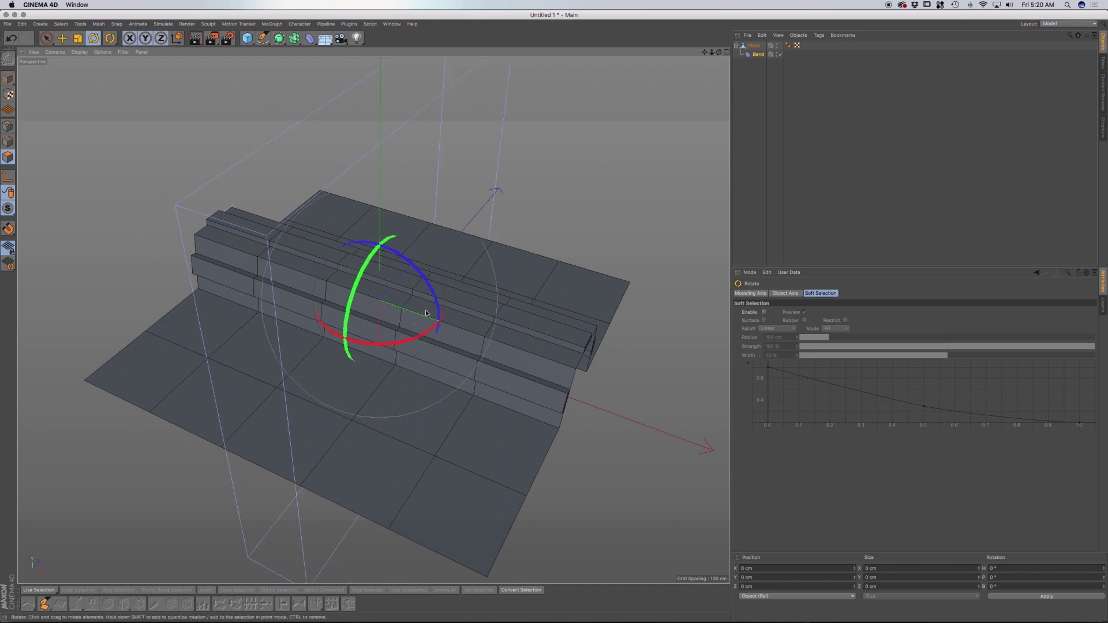
Refit the Bend to the plane and raise Strength to 360° to roll it into a tube.
{"action": "left_click", "coordinate": [758, 54]}
{"action": "left_click", "coordinate": [768, 358]}
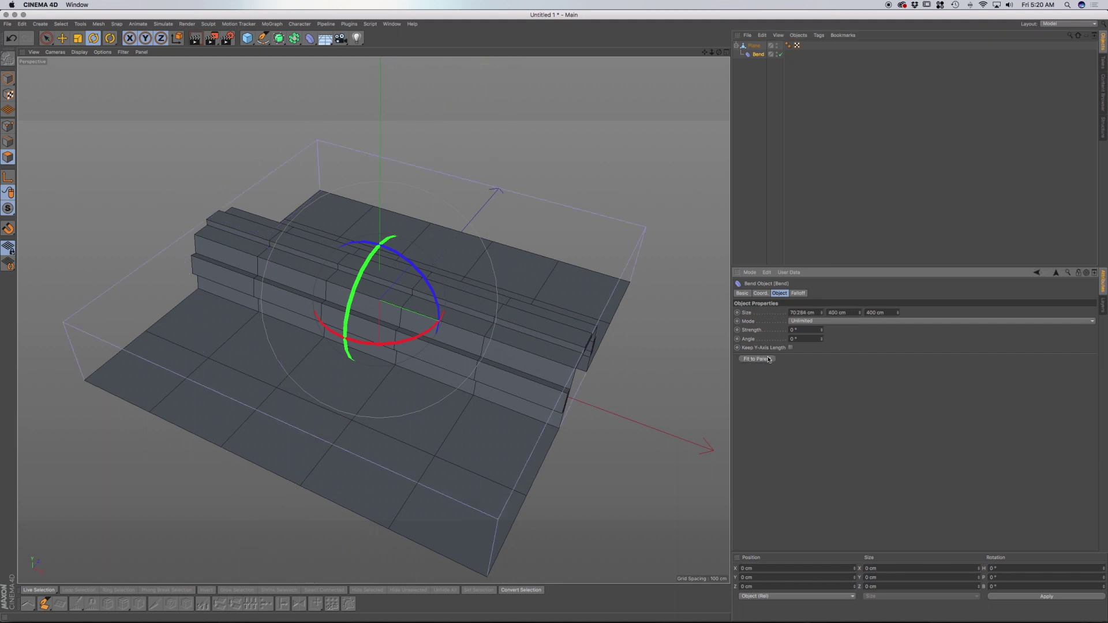
{"action": "left_click_drag", "start_coordinate": [820, 332], "coordinate": [1061, 333]}
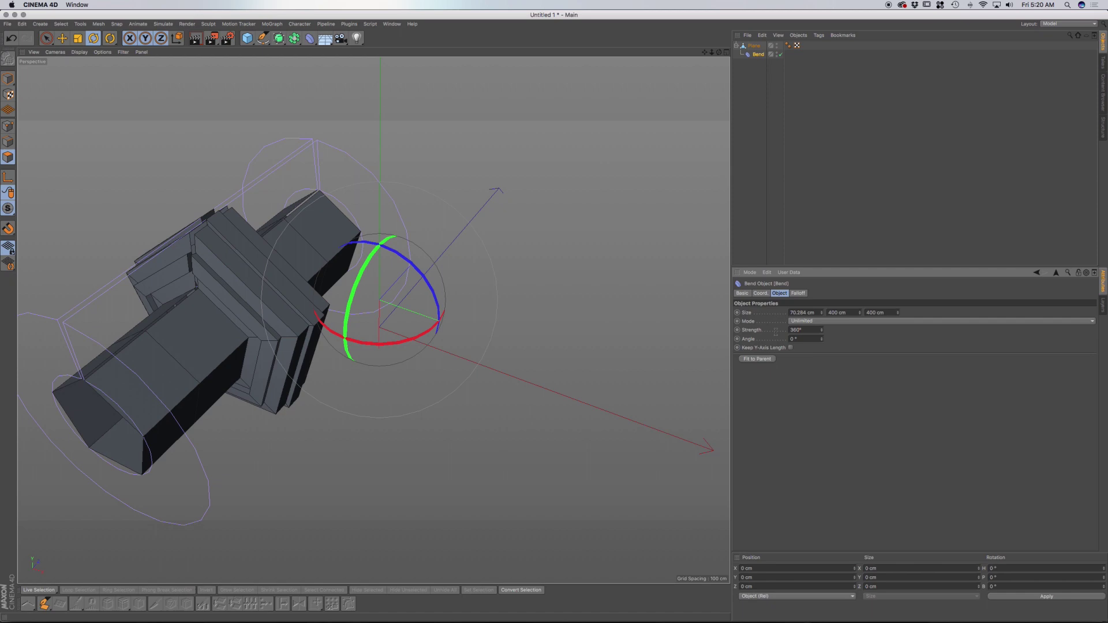
{"action": "left_click_drag", "start_coordinate": [776, 331], "coordinate": [776, 332]}
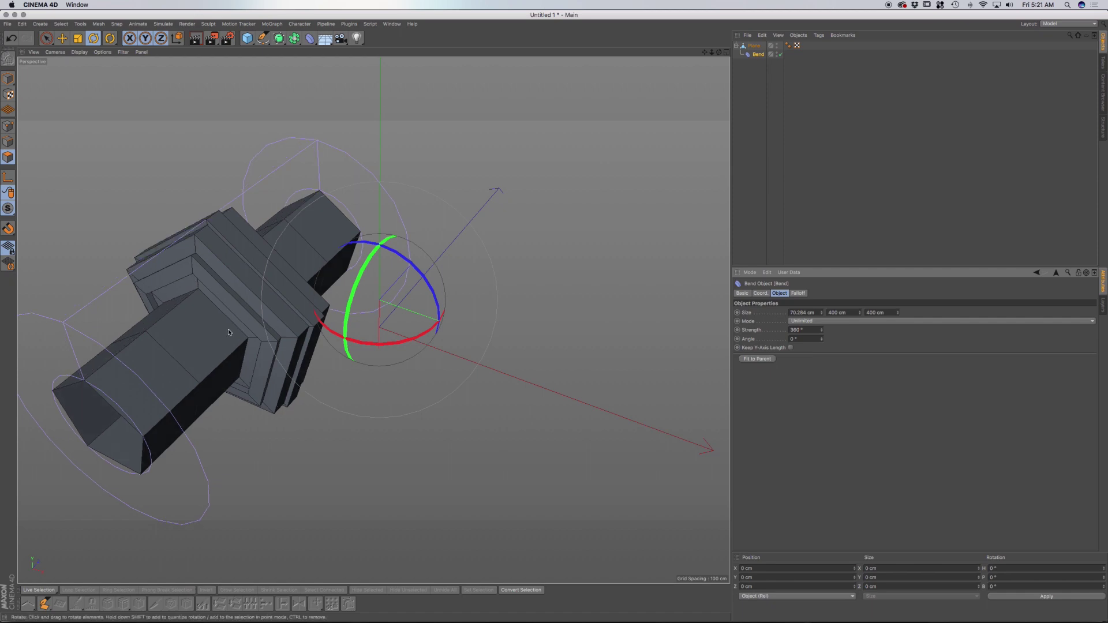
{"action": "scroll", "coordinate": [229, 332], "scroll_direction": "up", "scroll_amount": 3}
{"action": "left_click_drag", "start_coordinate": [266, 338], "coordinate": [403, 445], "text": "alt"}
{"action": "left_click_drag", "start_coordinate": [330, 451], "coordinate": [339, 408], "text": "alt"}
{"action": "scroll", "coordinate": [416, 409], "scroll_direction": "up", "scroll_amount": 2}
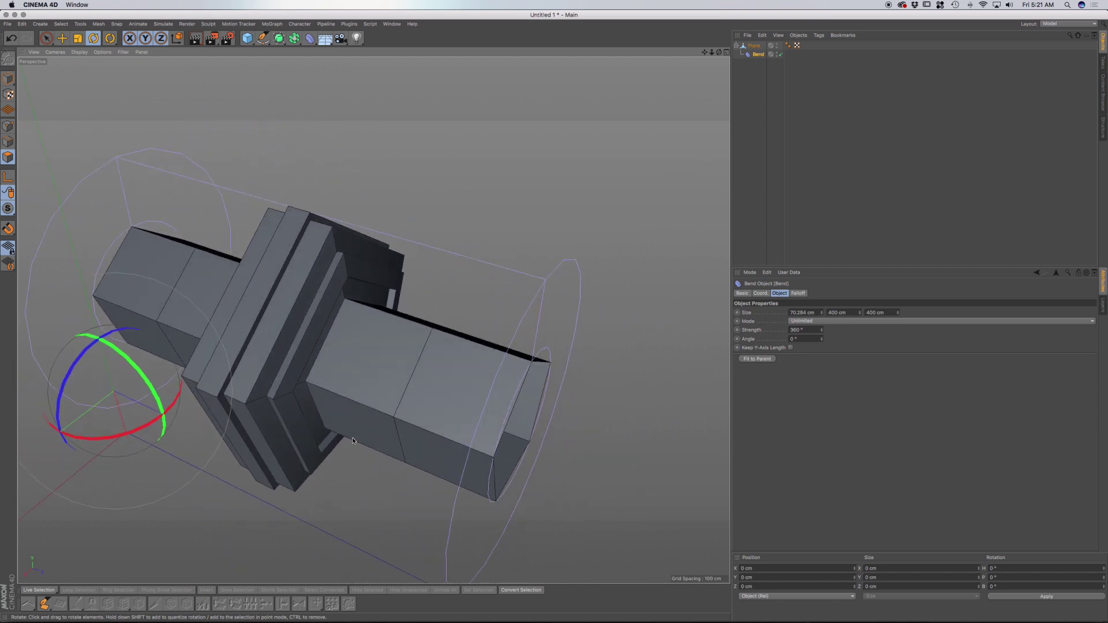
Add a Subdivision Surface and move the Plane, with its Bend deformer, under it.
{"action": "left_click", "coordinate": [279, 39]}
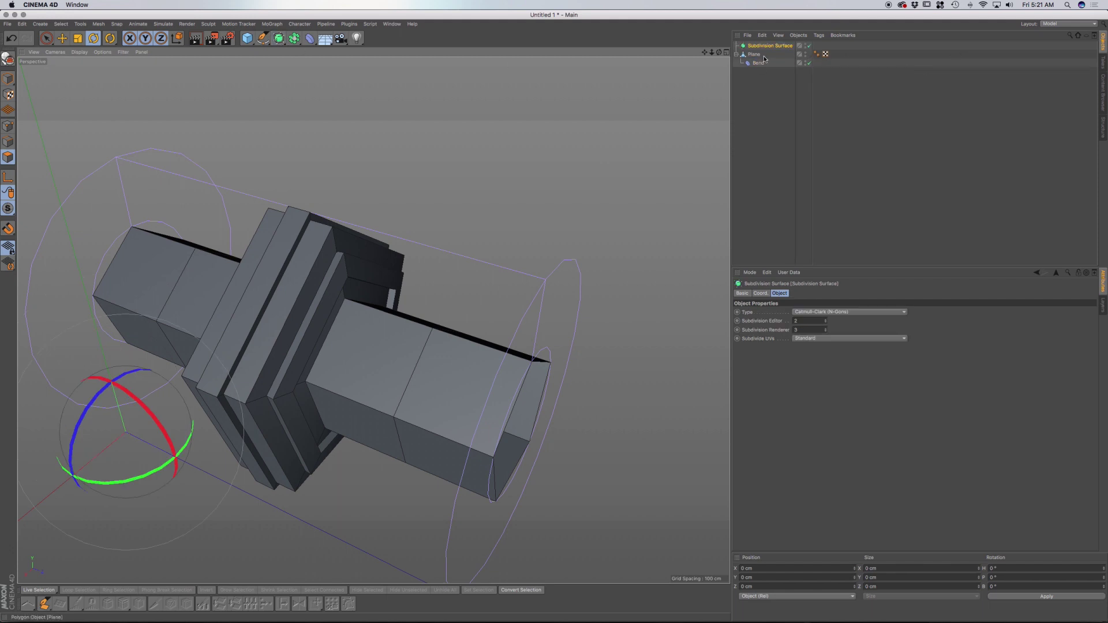
{"action": "left_click_drag", "start_coordinate": [754, 55], "coordinate": [759, 60]}
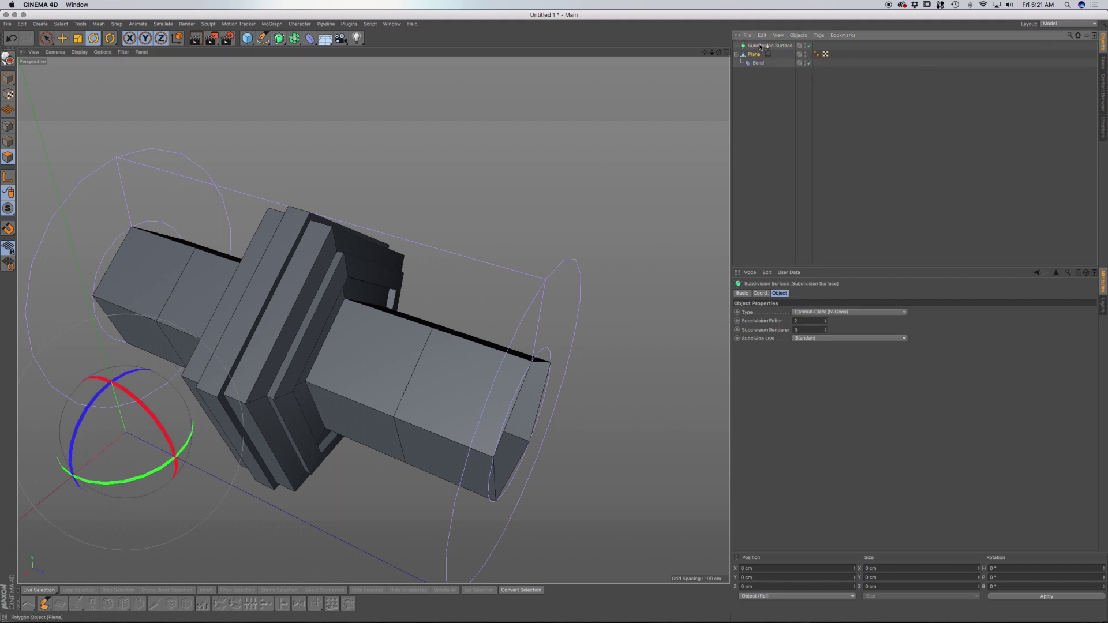
{"action": "left_click_drag", "start_coordinate": [760, 46], "coordinate": [761, 47]}
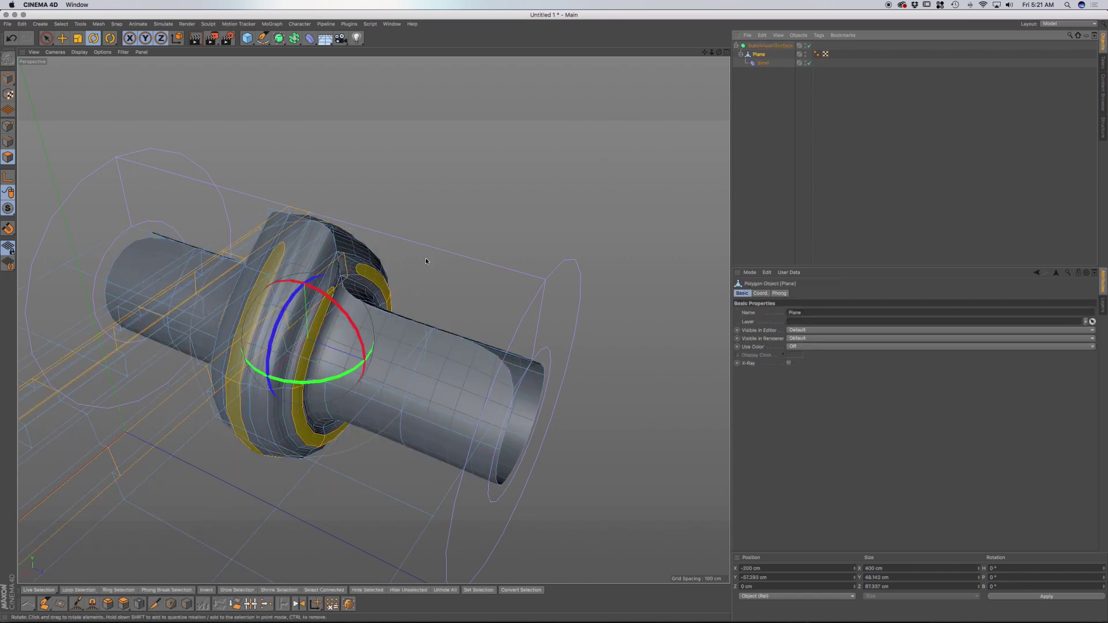
{"action": "left_click_drag", "start_coordinate": [267, 311], "coordinate": [415, 346], "text": "alt"}
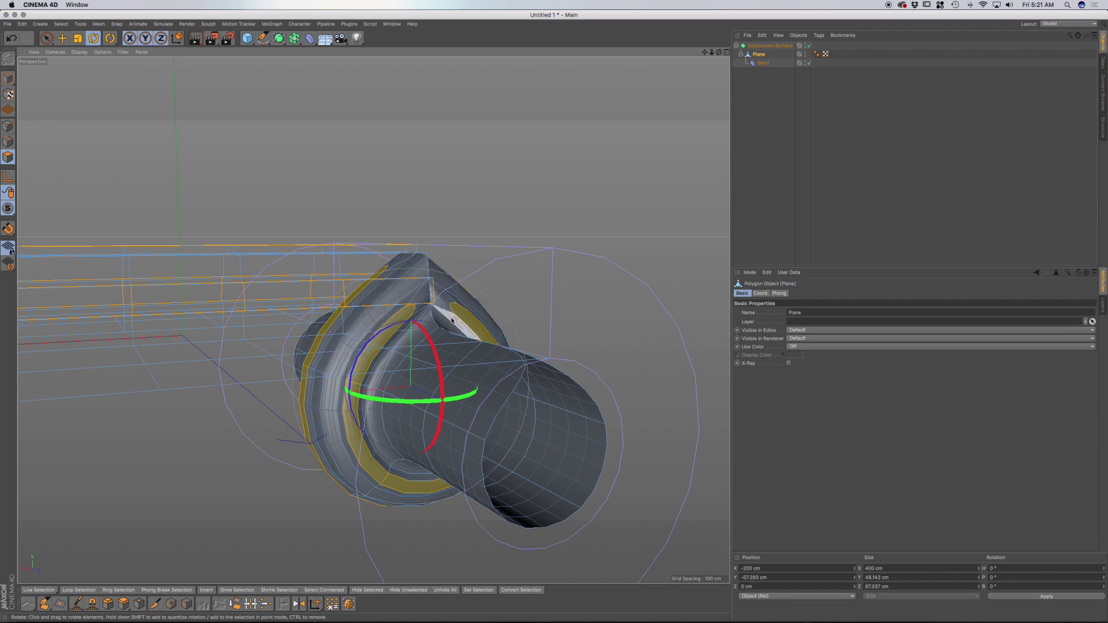
{"action": "left_click_drag", "start_coordinate": [452, 320], "coordinate": [407, 320], "text": "alt"}
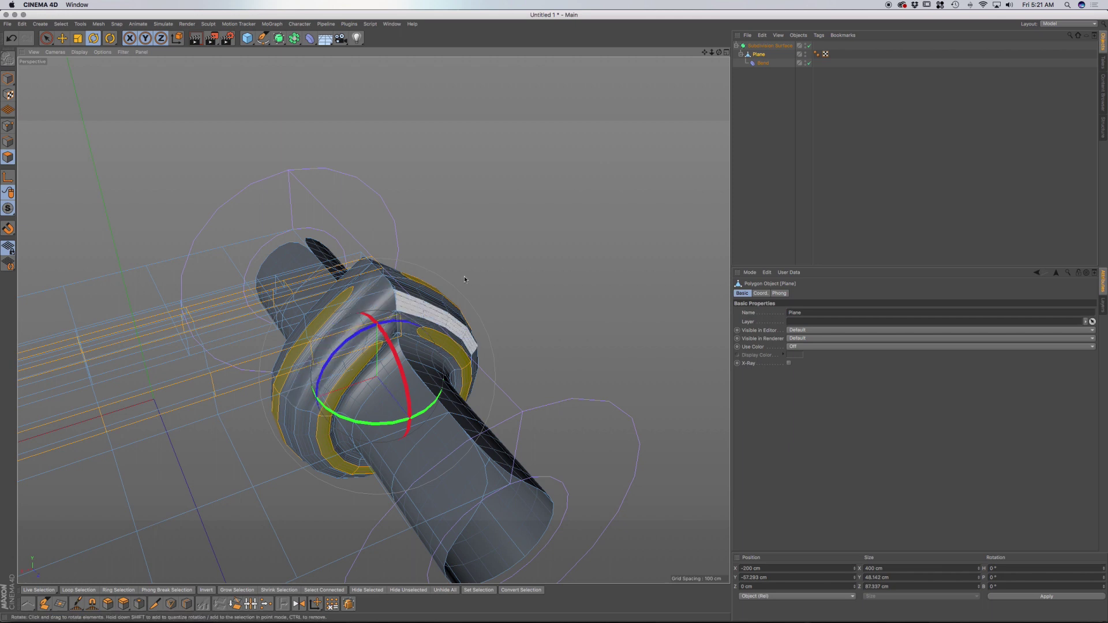
Reposition the Bend deformer, undo it, switch off subdivision smoothing and deselect the plane's polygons.
{"action": "left_click_drag", "start_coordinate": [762, 63], "coordinate": [757, 57]}
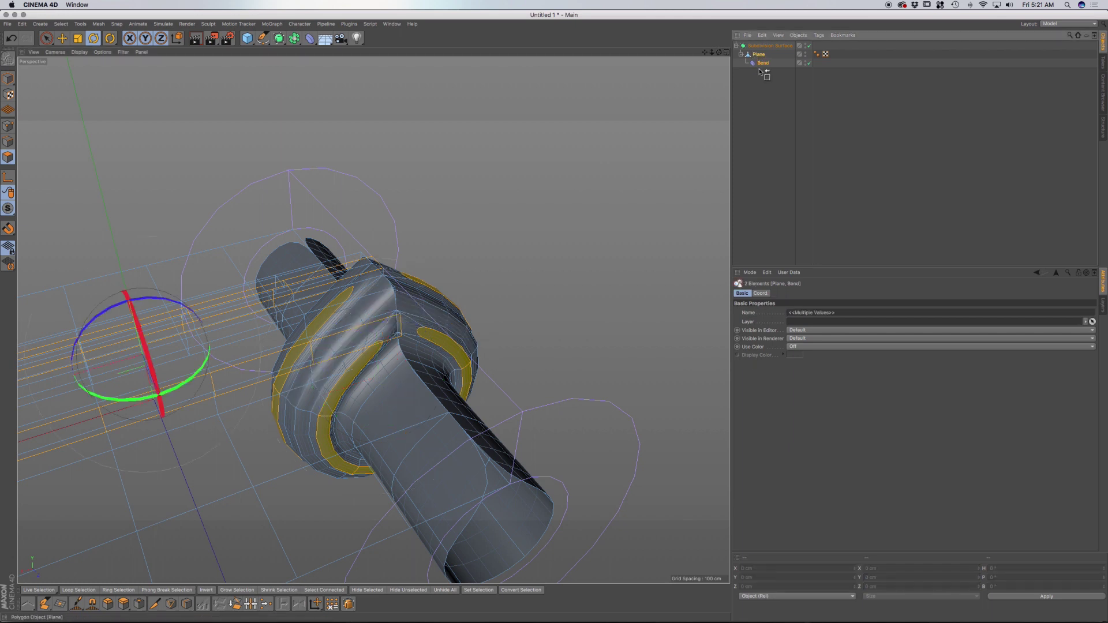
{"action": "key", "text": "super+z"}
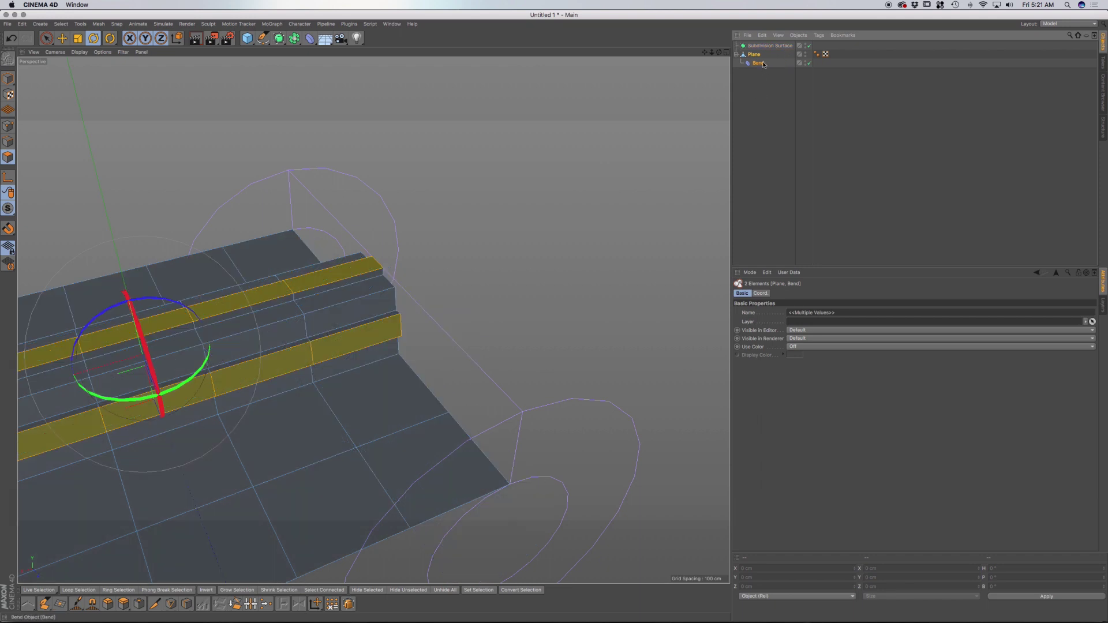
{"action": "left_click", "coordinate": [808, 45]}
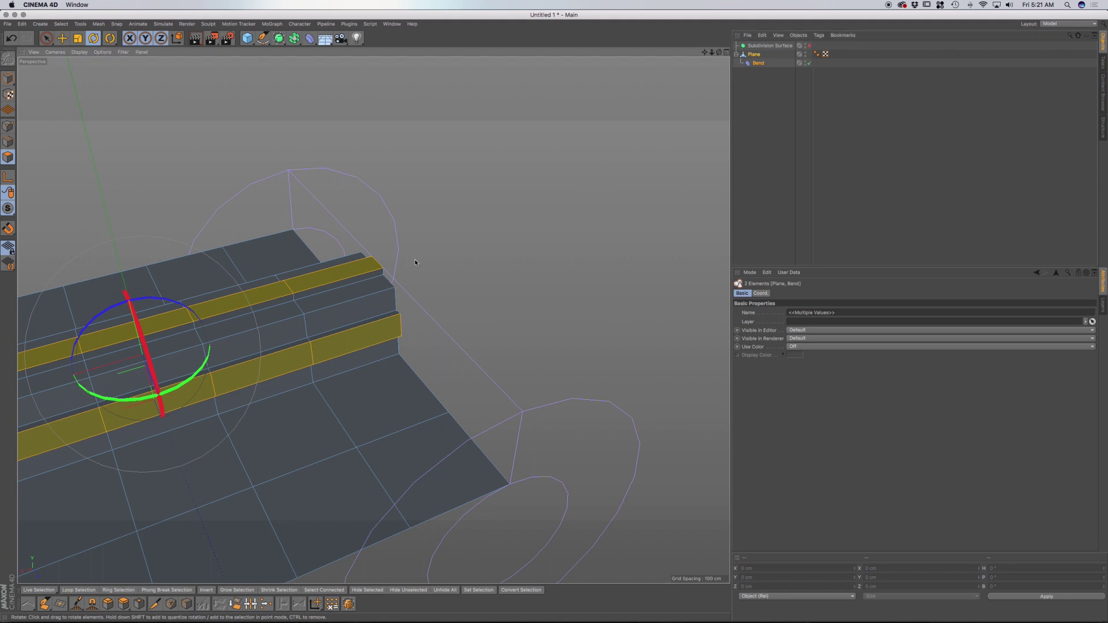
{"action": "left_click", "coordinate": [413, 260]}
{"action": "left_click_drag", "start_coordinate": [455, 277], "coordinate": [631, 173], "text": "alt"}
Run Current State to Object on the Bend alone and delete the stray baked copy.
{"action": "left_click", "coordinate": [758, 64]}
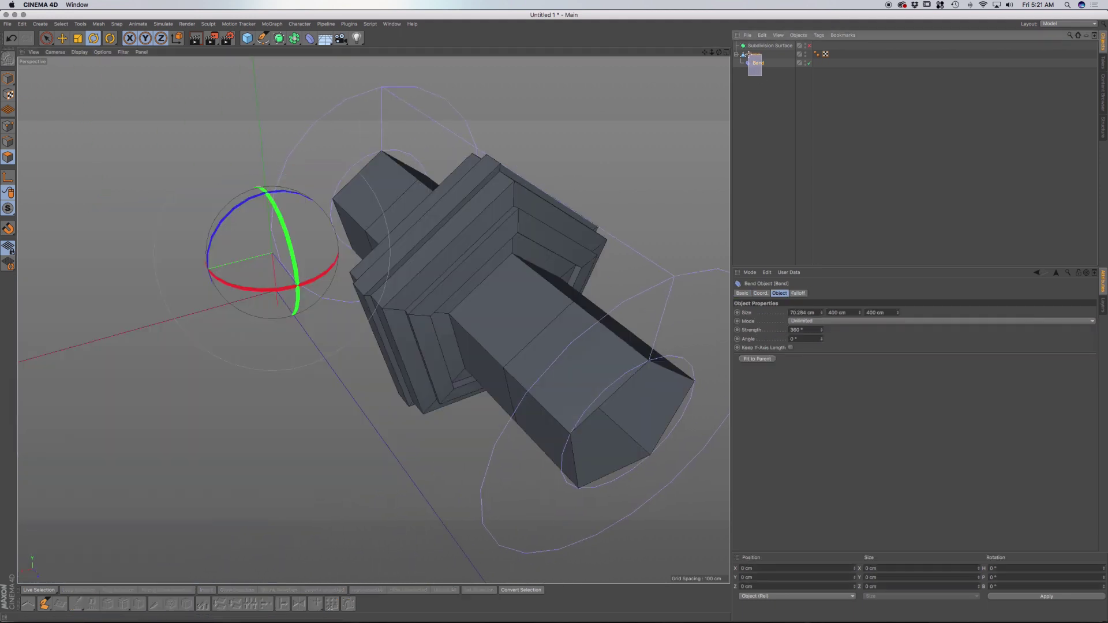
{"action": "left_click", "coordinate": [750, 56], "text": "shift"}
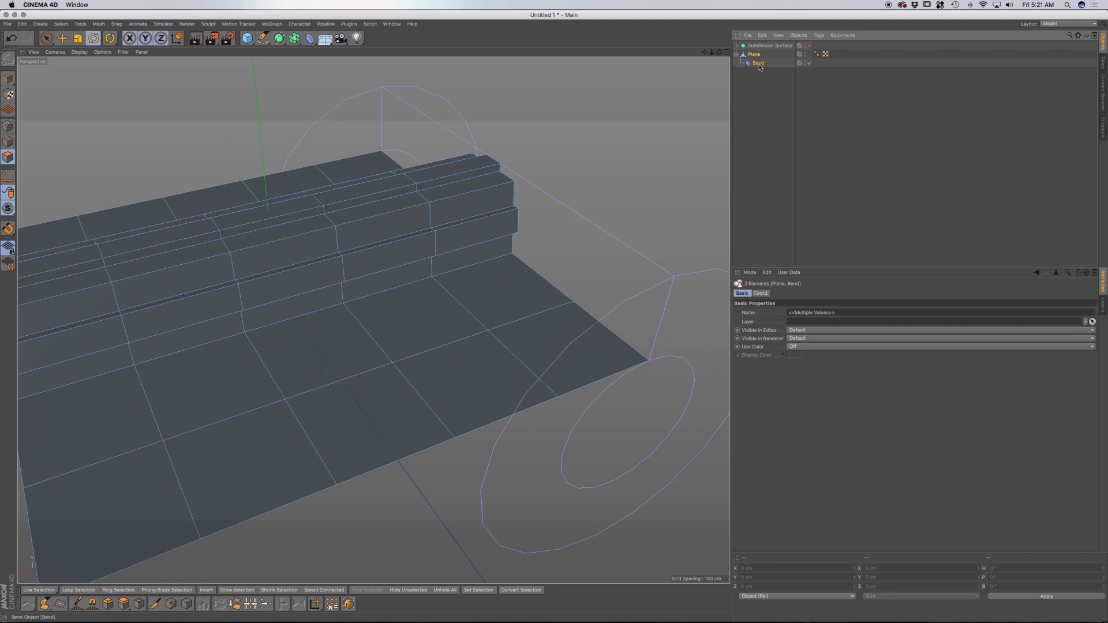
{"action": "left_click", "coordinate": [759, 66]}
{"action": "right_click", "coordinate": [759, 67]}
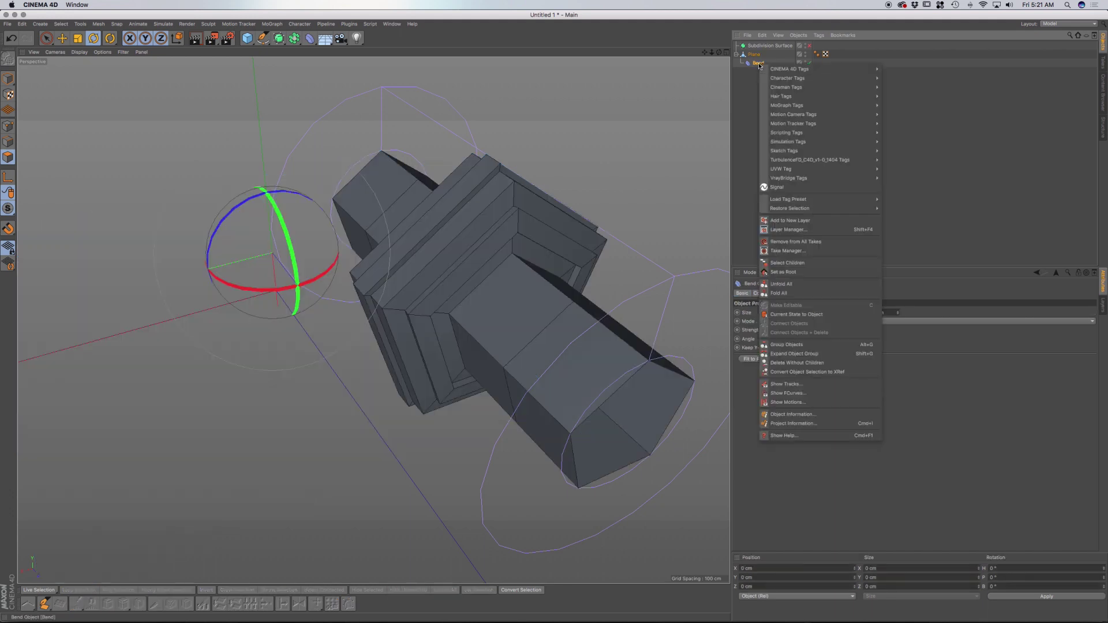
{"action": "left_click", "coordinate": [786, 315]}
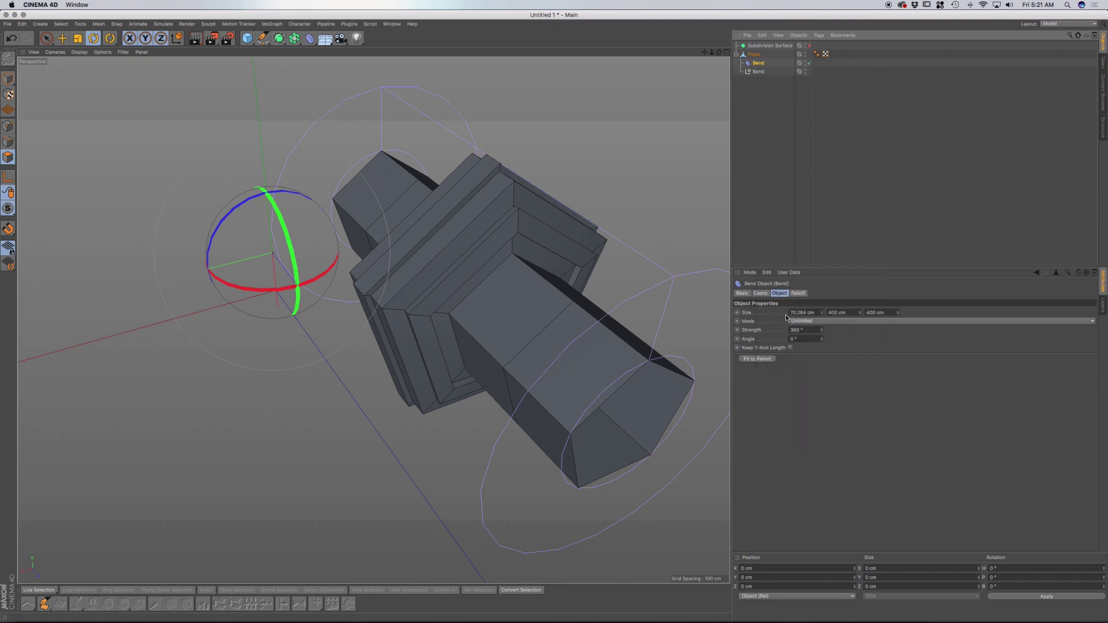
{"action": "left_click", "coordinate": [764, 72]}
{"action": "key", "text": "Delete"}
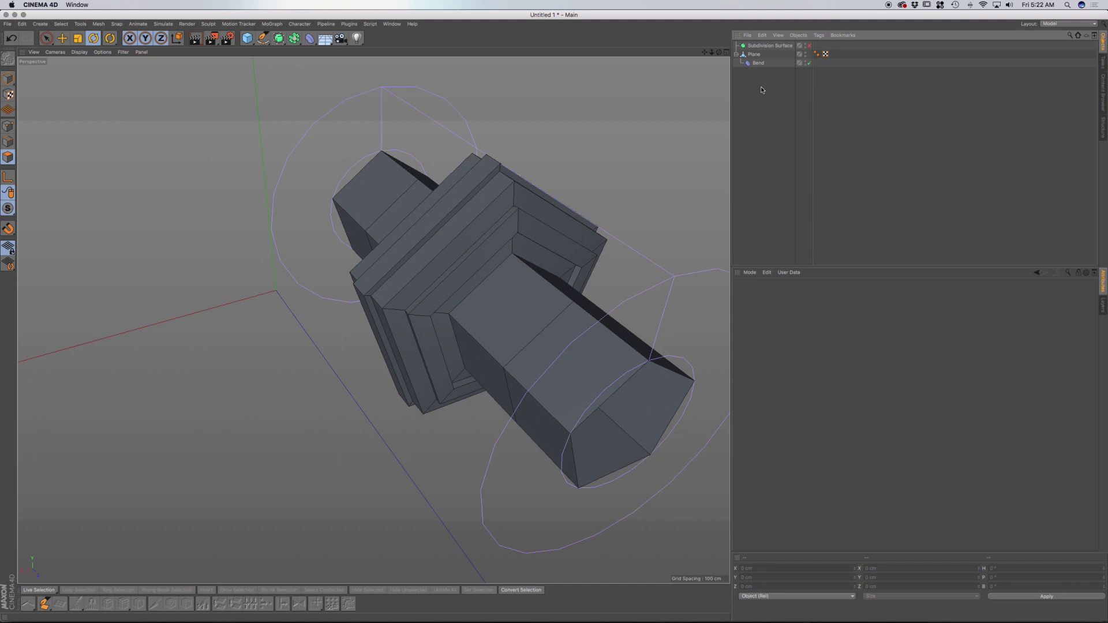
Bake Plane and Bend into a new Plane object and hide the original Plane in the editor.
{"action": "left_click", "coordinate": [760, 63]}
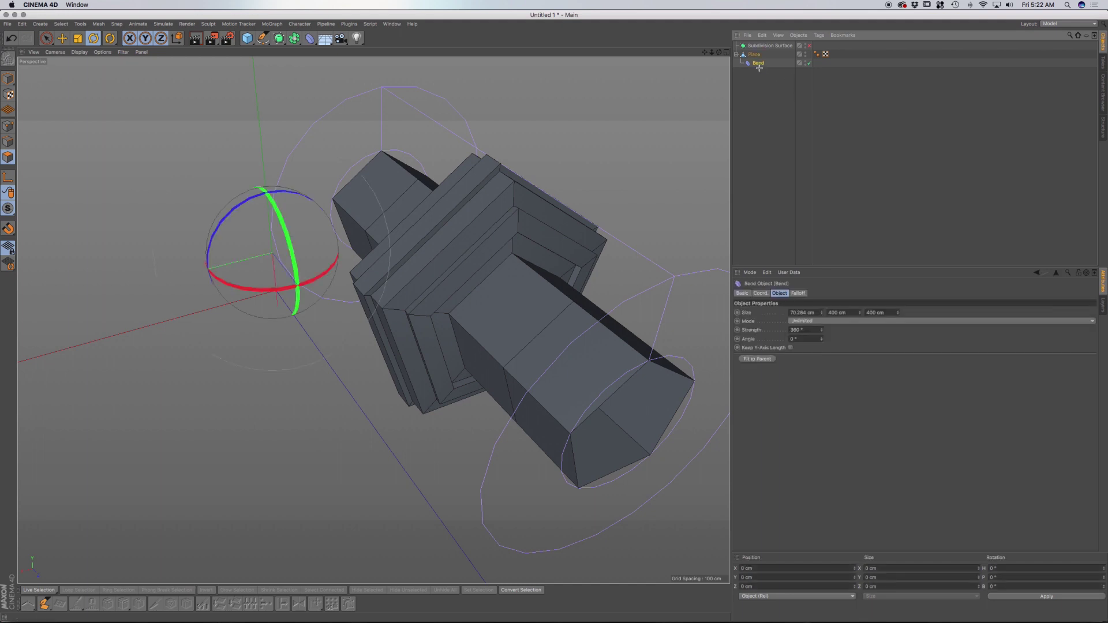
{"action": "left_click_drag", "start_coordinate": [759, 67], "coordinate": [761, 68]}
{"action": "right_click", "coordinate": [758, 66]}
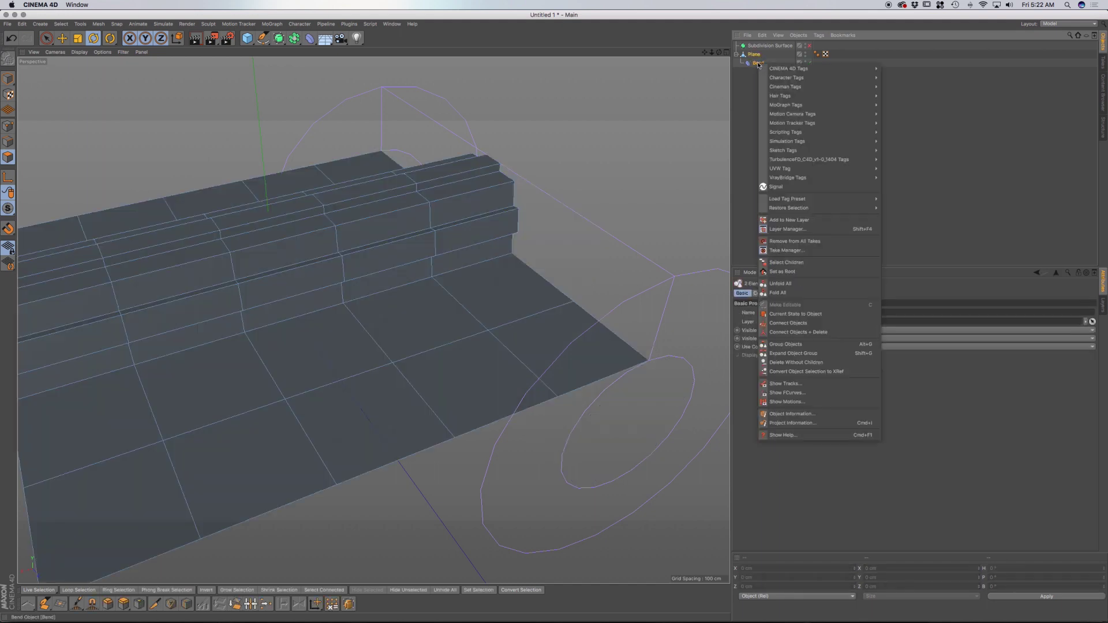
{"action": "left_click", "coordinate": [806, 315]}
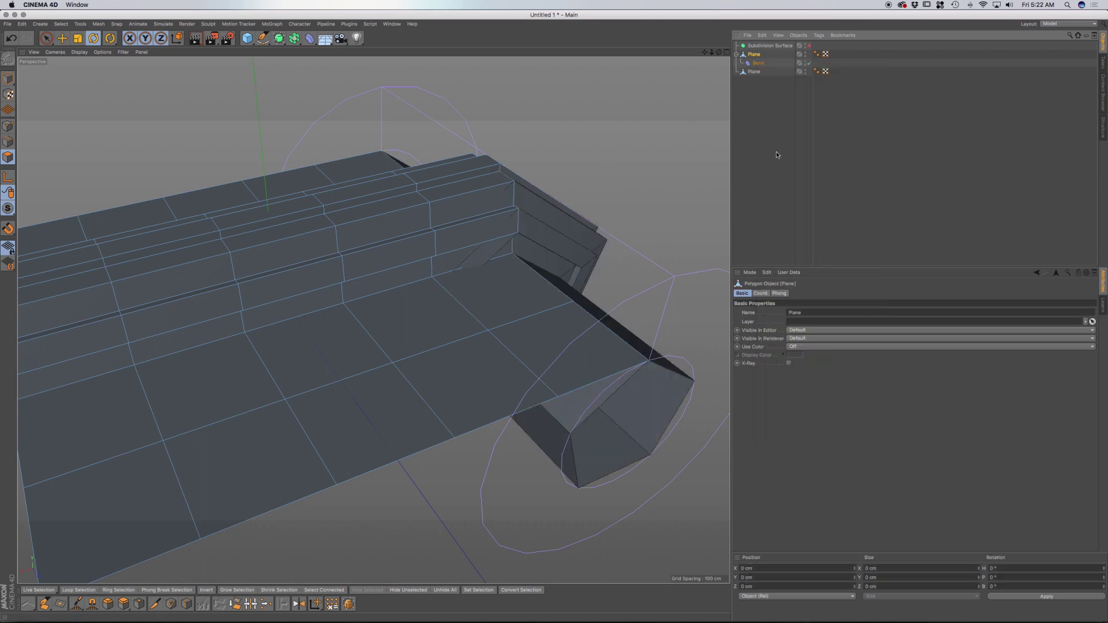
{"action": "left_click", "coordinate": [806, 55]}
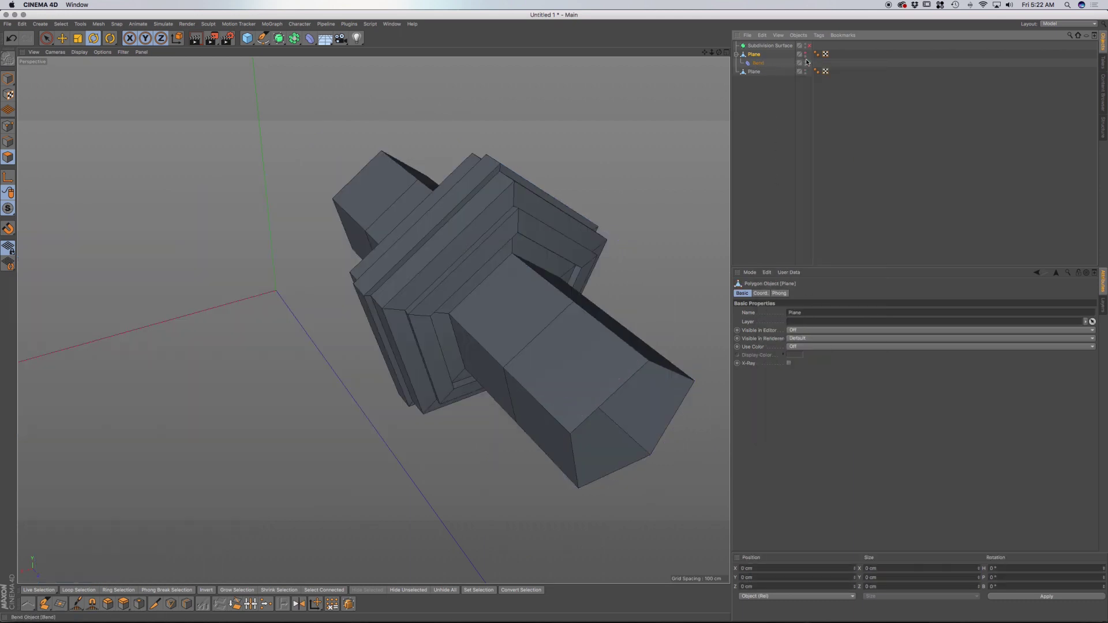
{"action": "left_click", "coordinate": [767, 71]}
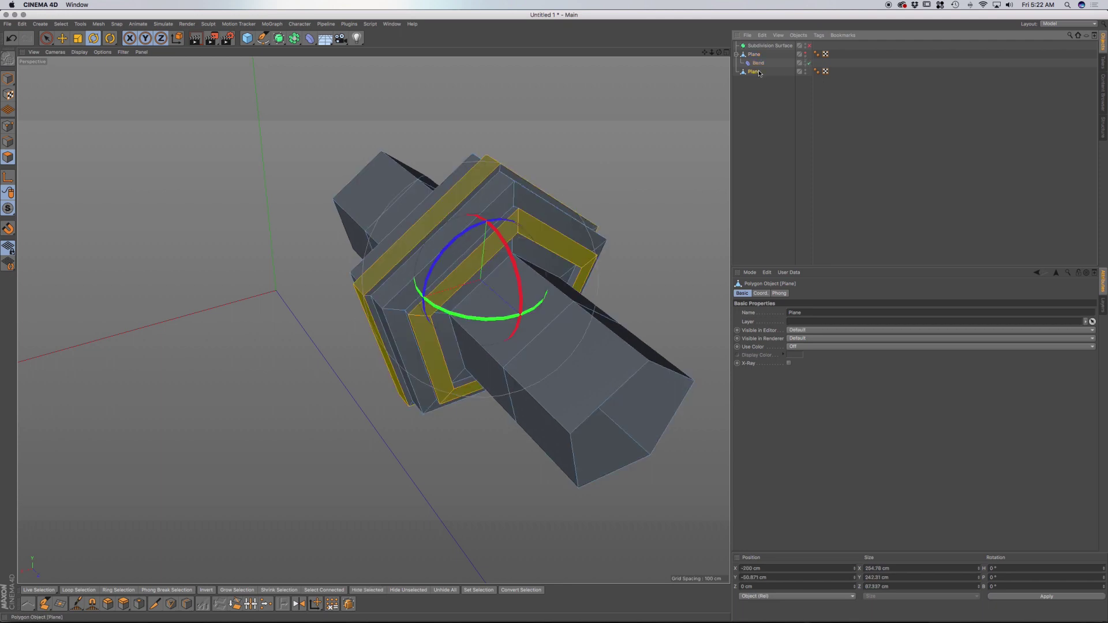
{"action": "key", "text": "e"}
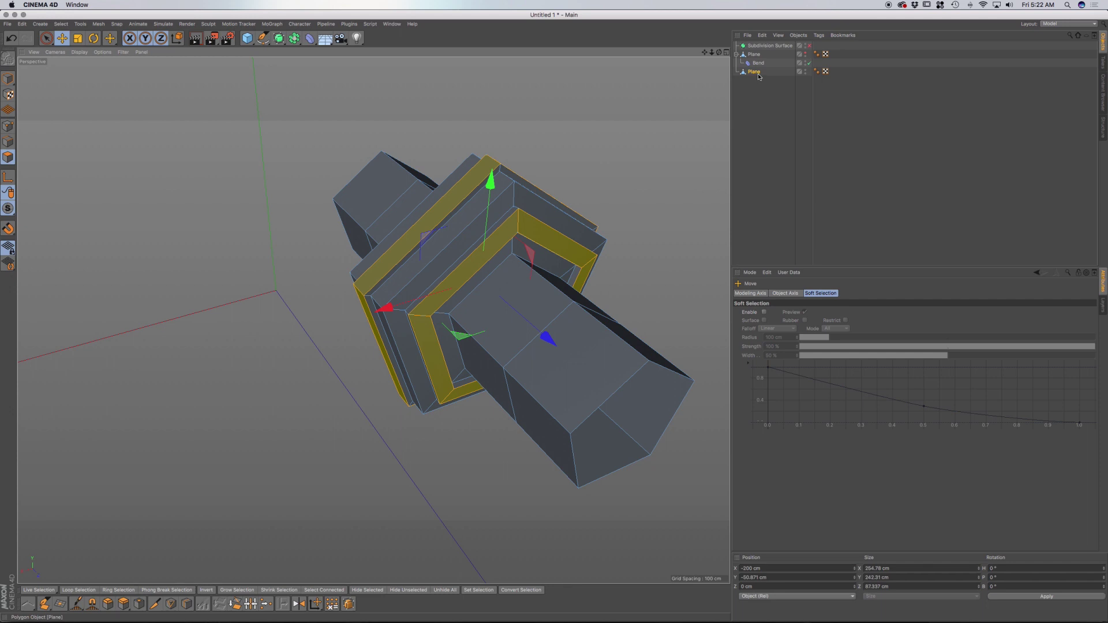
Place the baked Plane under the Subdivision Surface and toggle smoothing on, then off.
{"action": "left_click_drag", "start_coordinate": [753, 72], "coordinate": [757, 49]}
{"action": "left_click", "coordinate": [808, 45]}
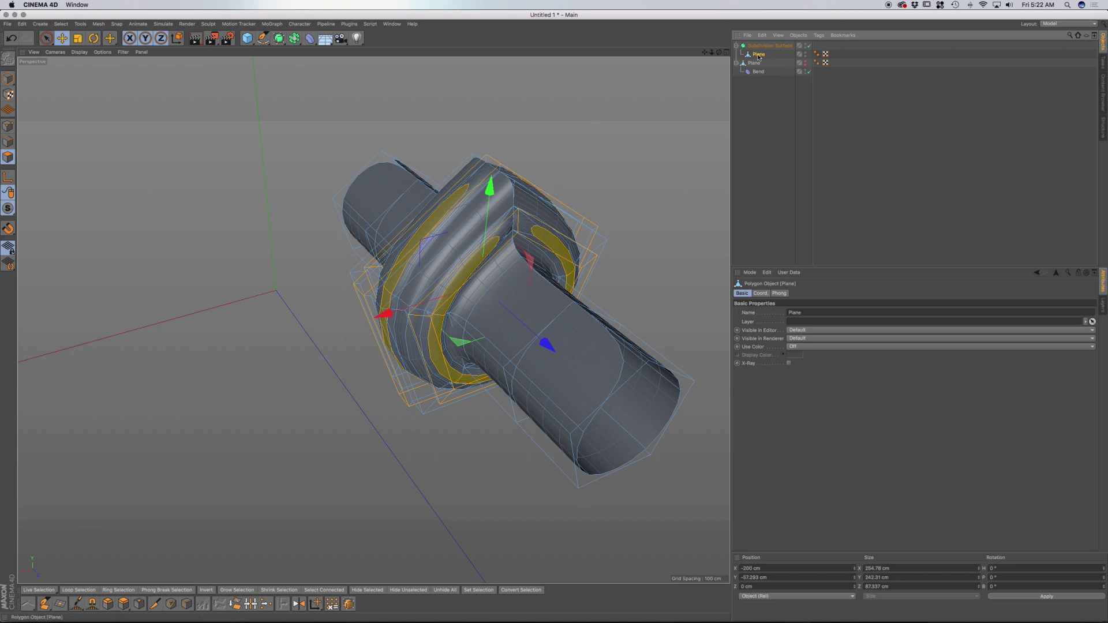
{"action": "left_click_drag", "start_coordinate": [458, 247], "coordinate": [420, 231], "text": "alt"}
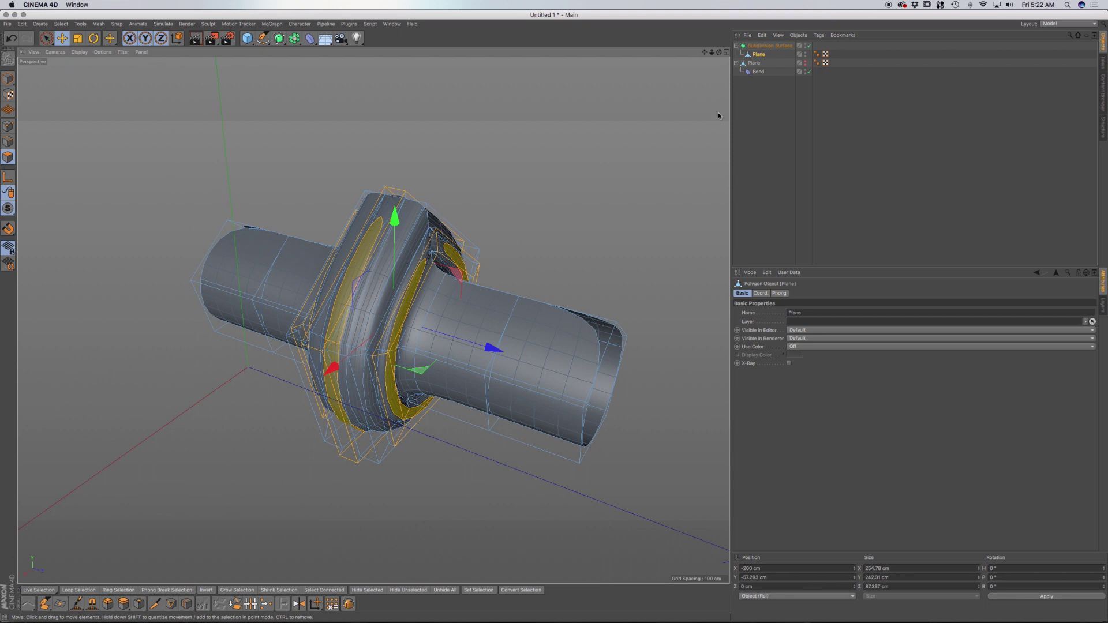
{"action": "left_click", "coordinate": [809, 46]}
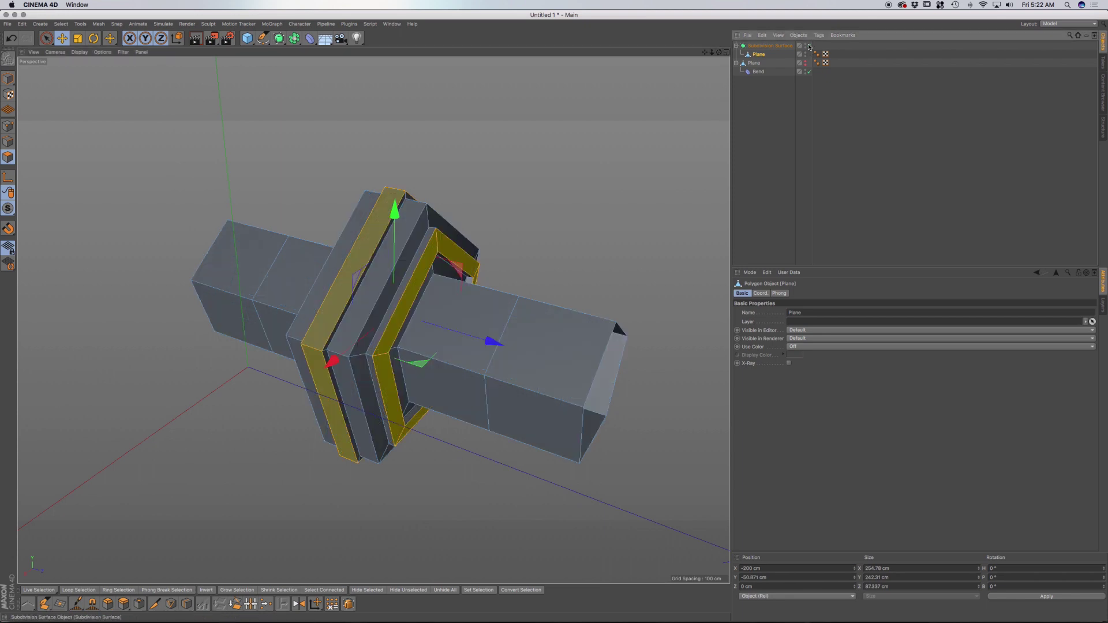
In Point mode, slide a top-ring corner vertex along X, then undo the move.
{"action": "left_click", "coordinate": [8, 127]}
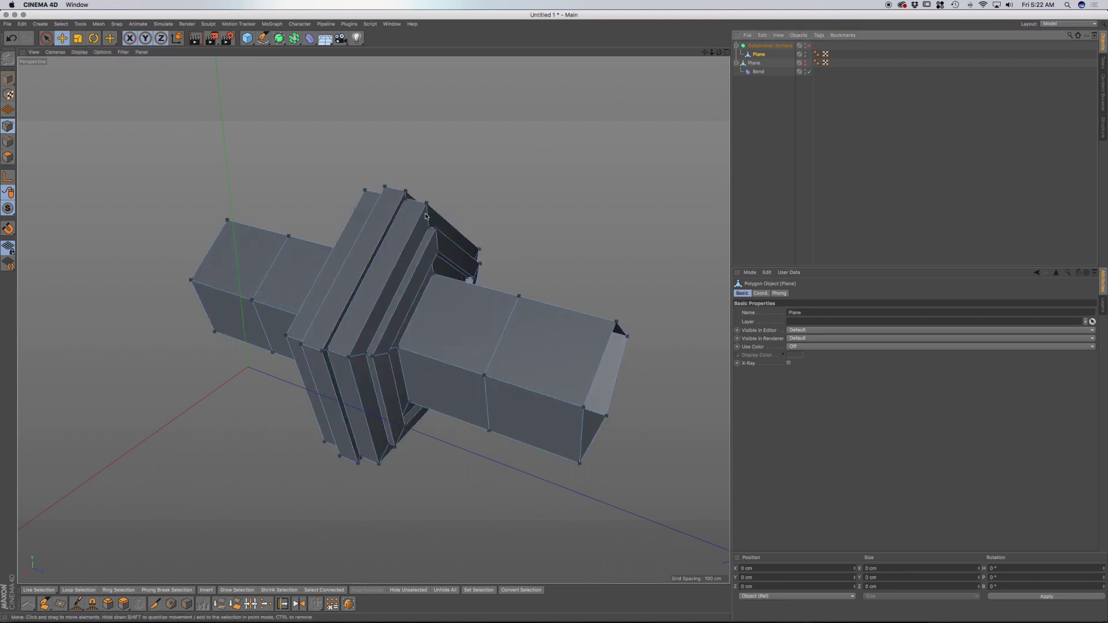
{"action": "scroll", "coordinate": [61, 79], "scroll_direction": "up", "scroll_amount": 5}
{"action": "left_click_drag", "start_coordinate": [61, 80], "coordinate": [61, 79], "text": "alt"}
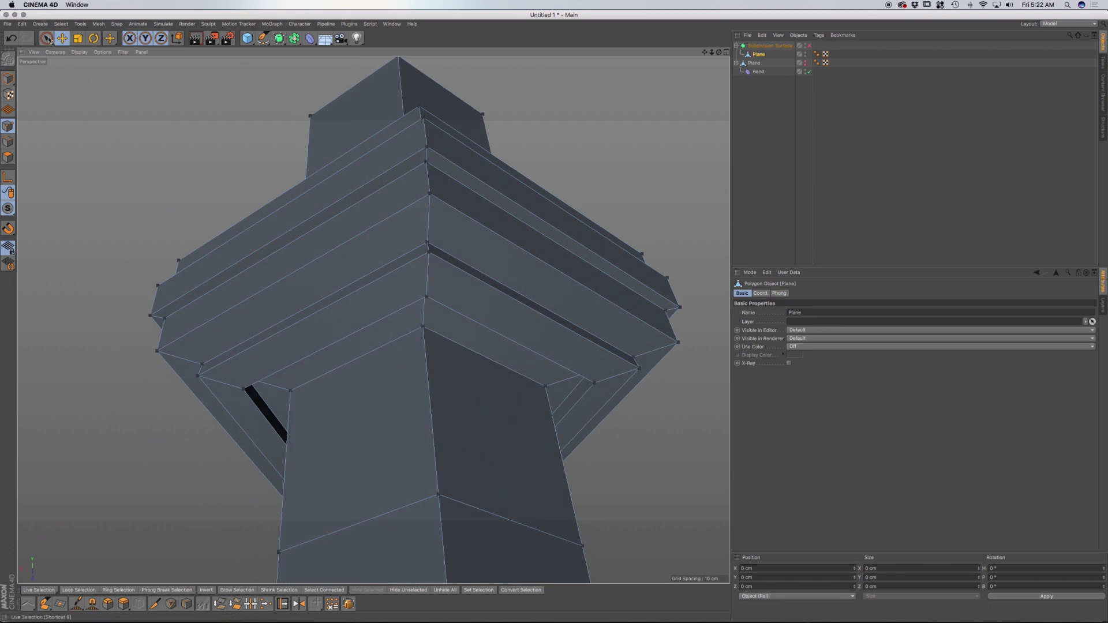
{"action": "key", "text": "space"}
{"action": "left_click", "coordinate": [430, 194]}
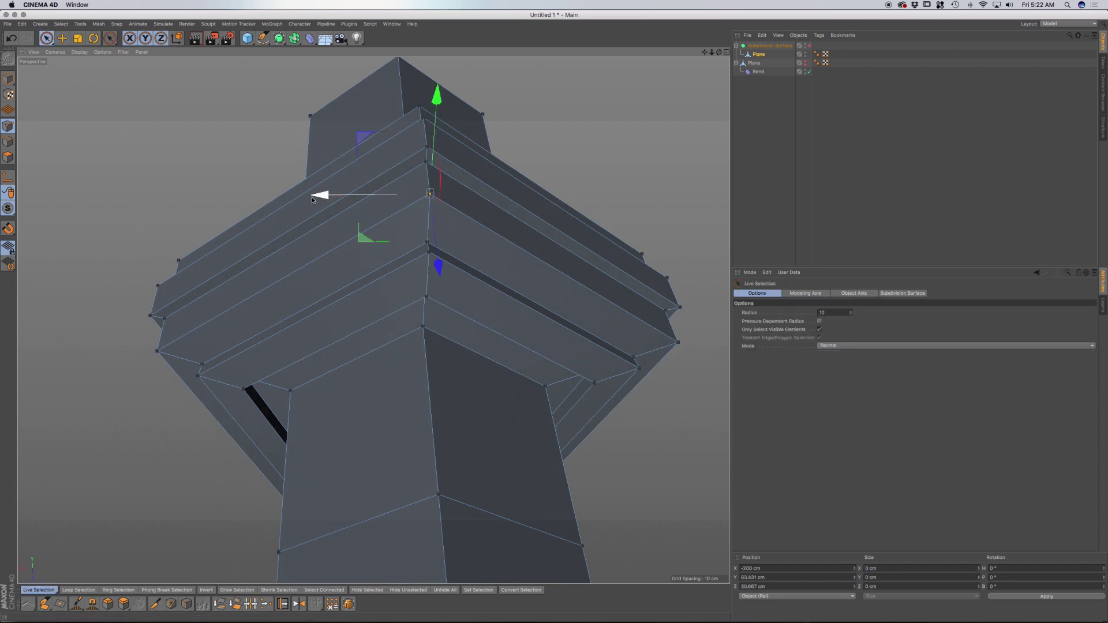
{"action": "left_click_drag", "start_coordinate": [321, 195], "coordinate": [346, 196]}
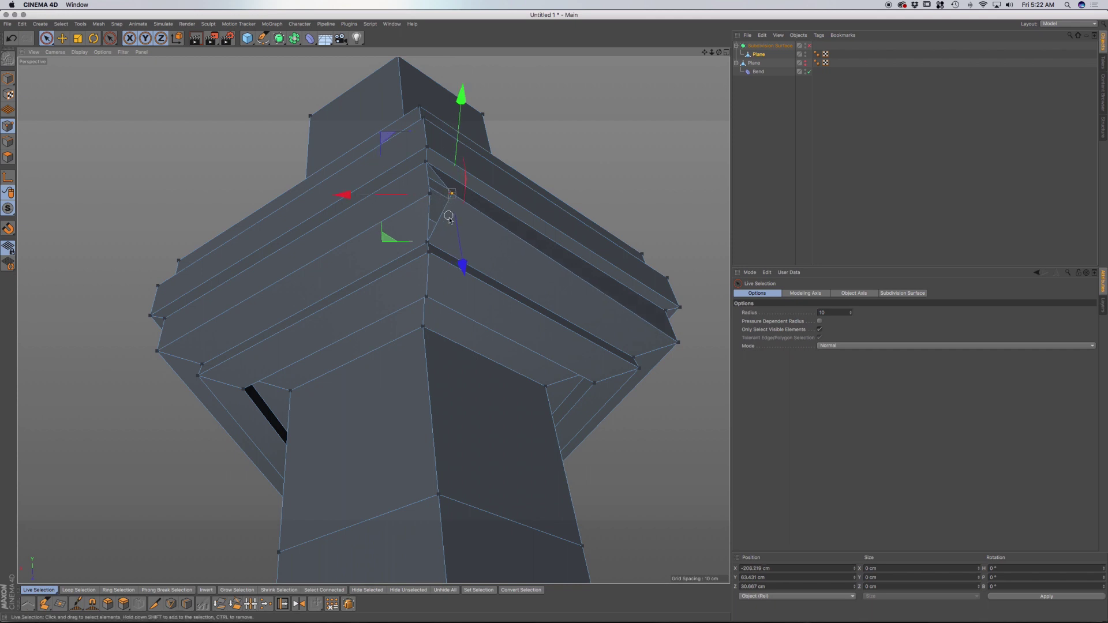
{"action": "key", "text": "super+z"}
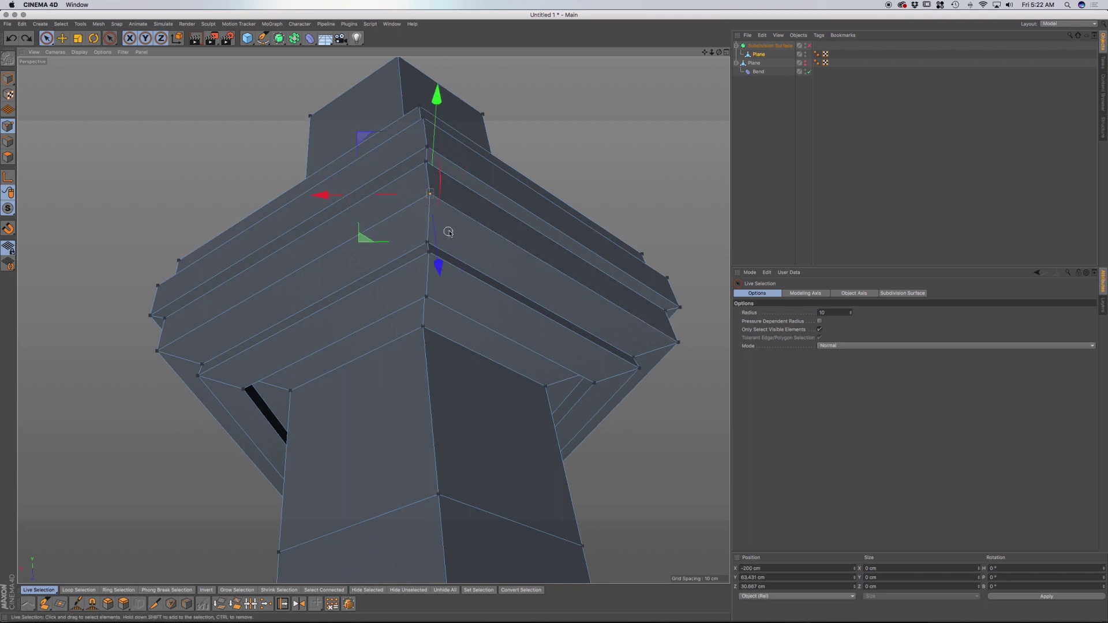
{"action": "left_click", "coordinate": [759, 55]}
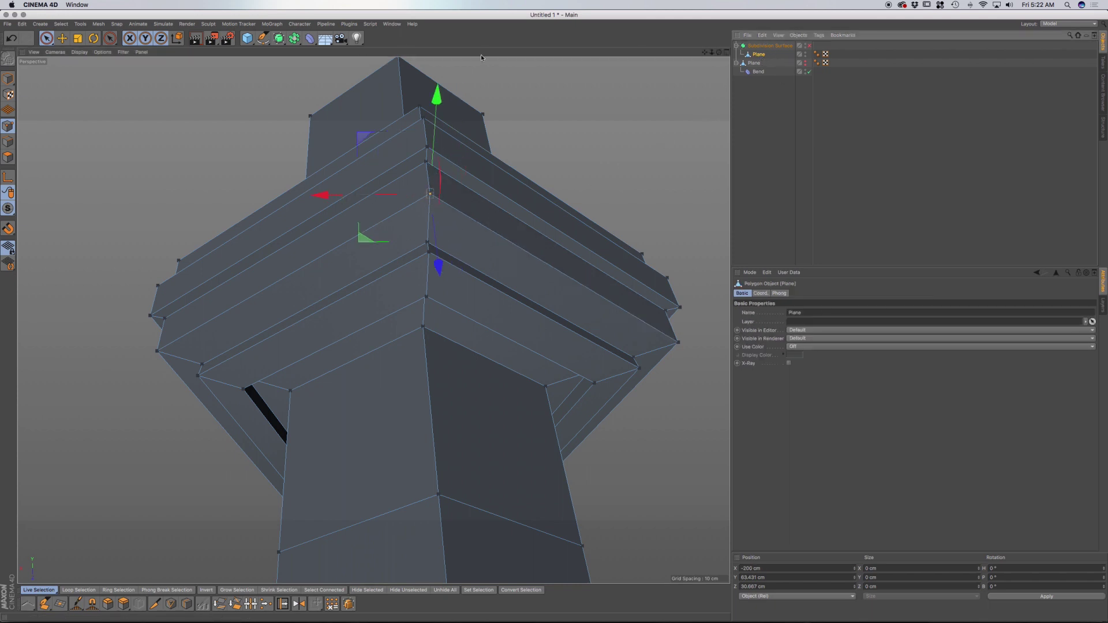
Add a Connect object, put the Plane inside it, and turn smoothing back on.
{"action": "left_click", "coordinate": [294, 39]}
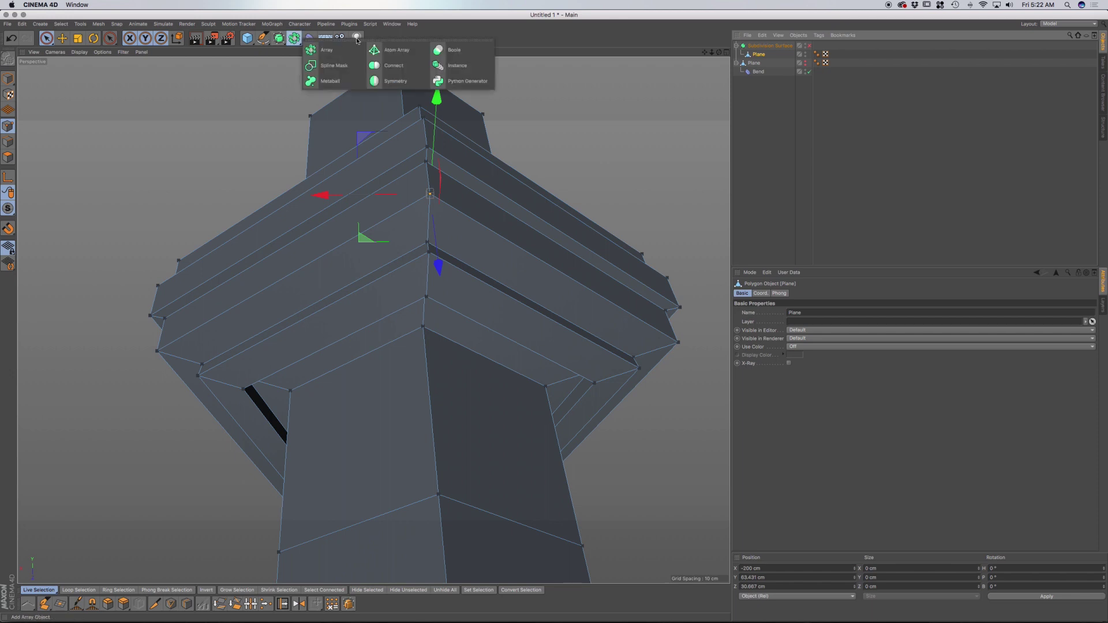
{"action": "left_click", "coordinate": [393, 65]}
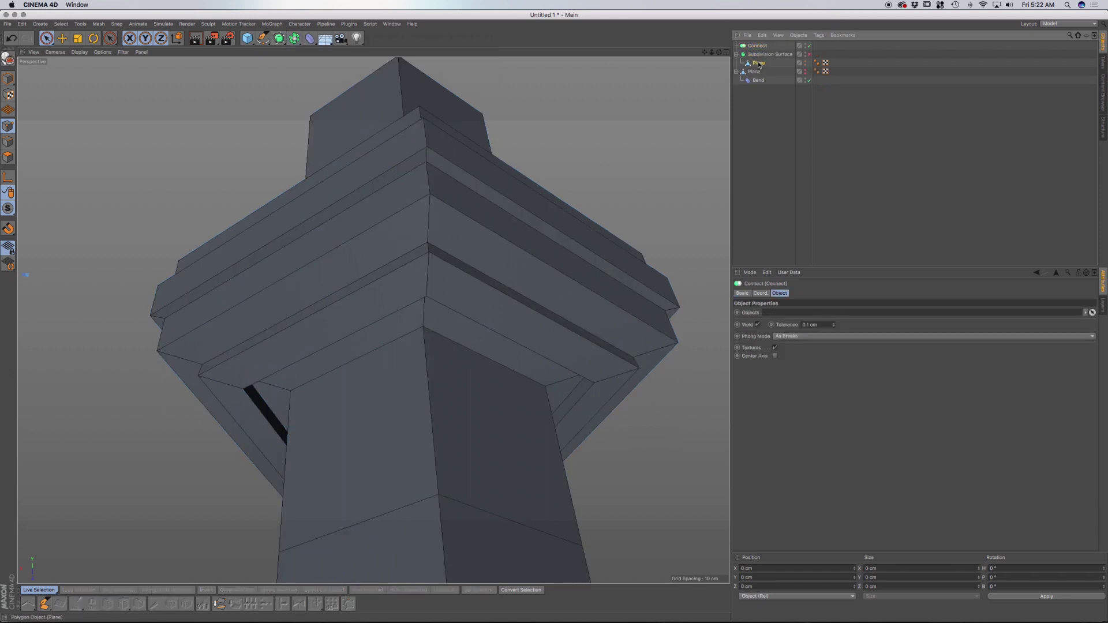
{"action": "left_click_drag", "start_coordinate": [756, 48], "coordinate": [757, 54]}
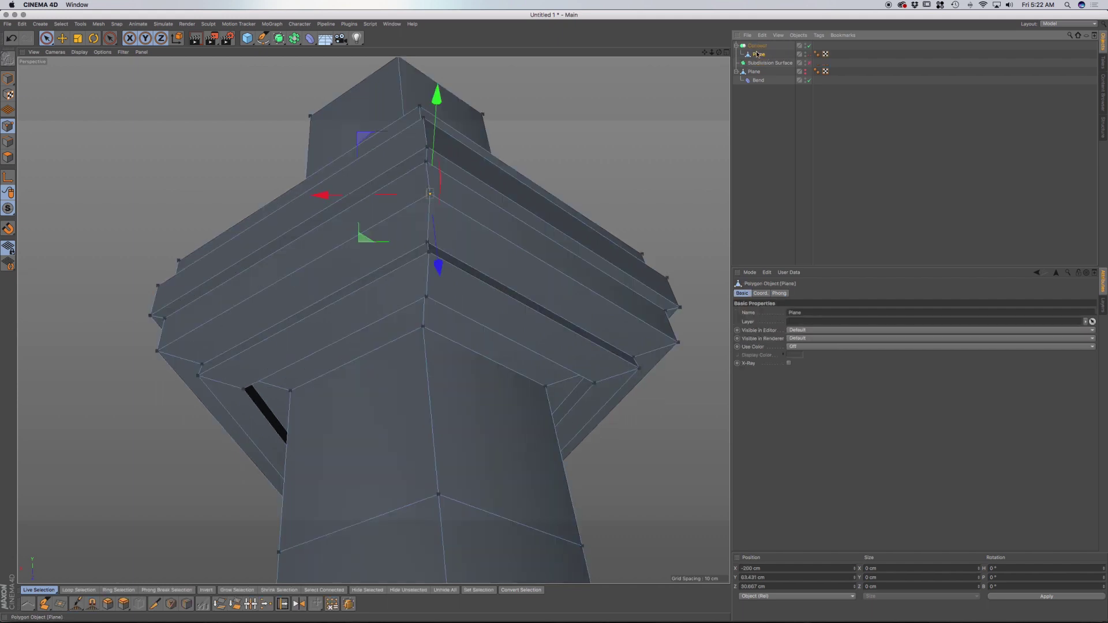
{"action": "left_click", "coordinate": [757, 45]}
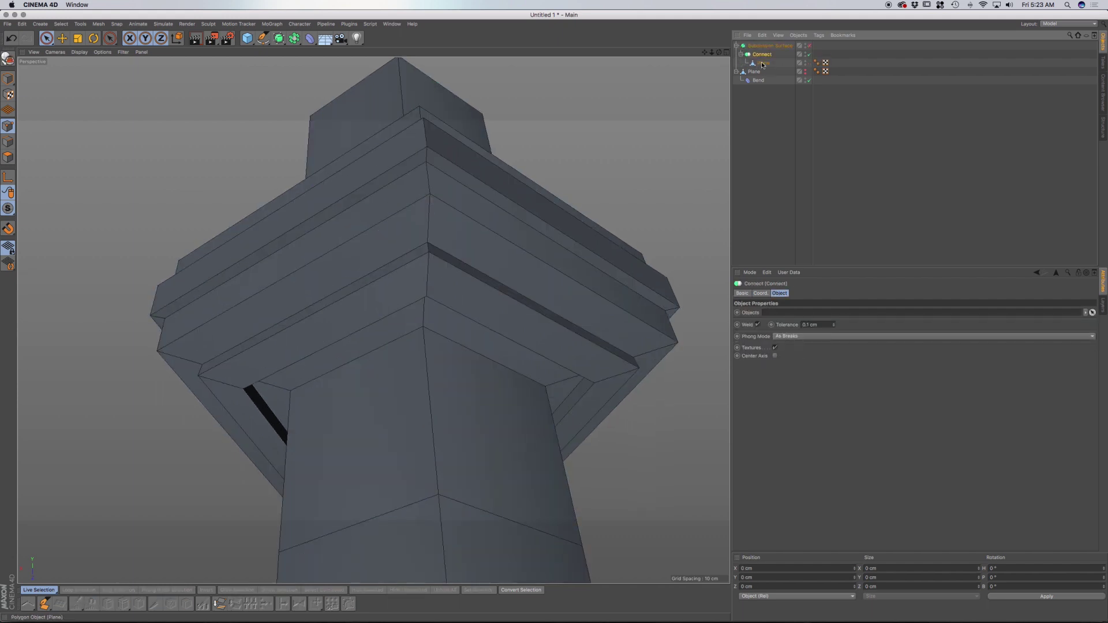
{"action": "left_click", "coordinate": [809, 45]}
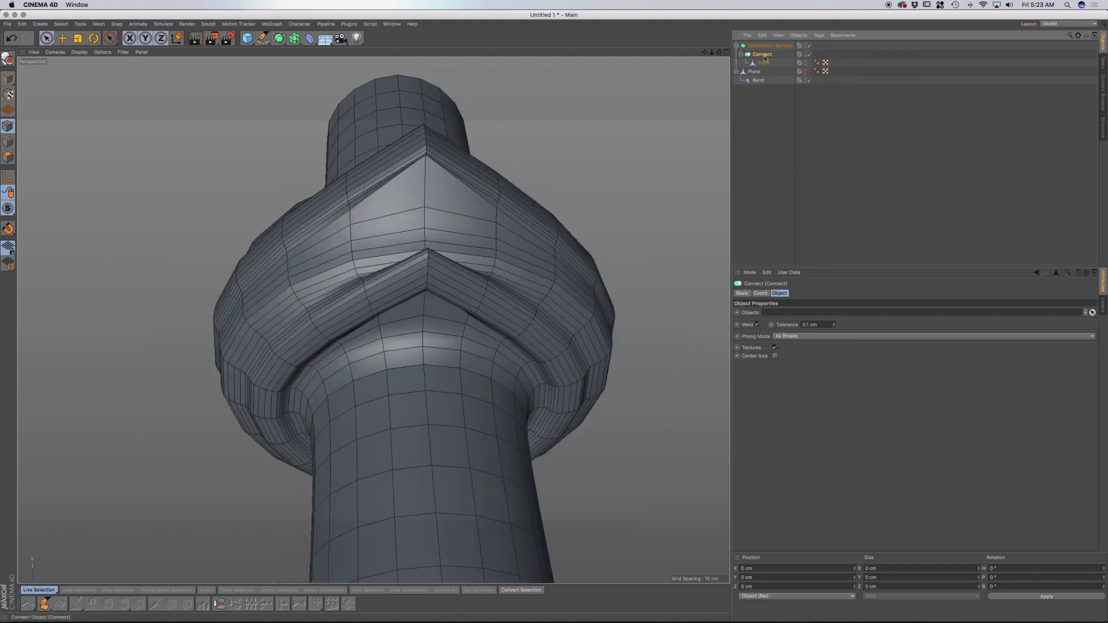
Step the Connect weld Tolerance up to 13.1 cm.
{"action": "left_click", "coordinate": [834, 325]}
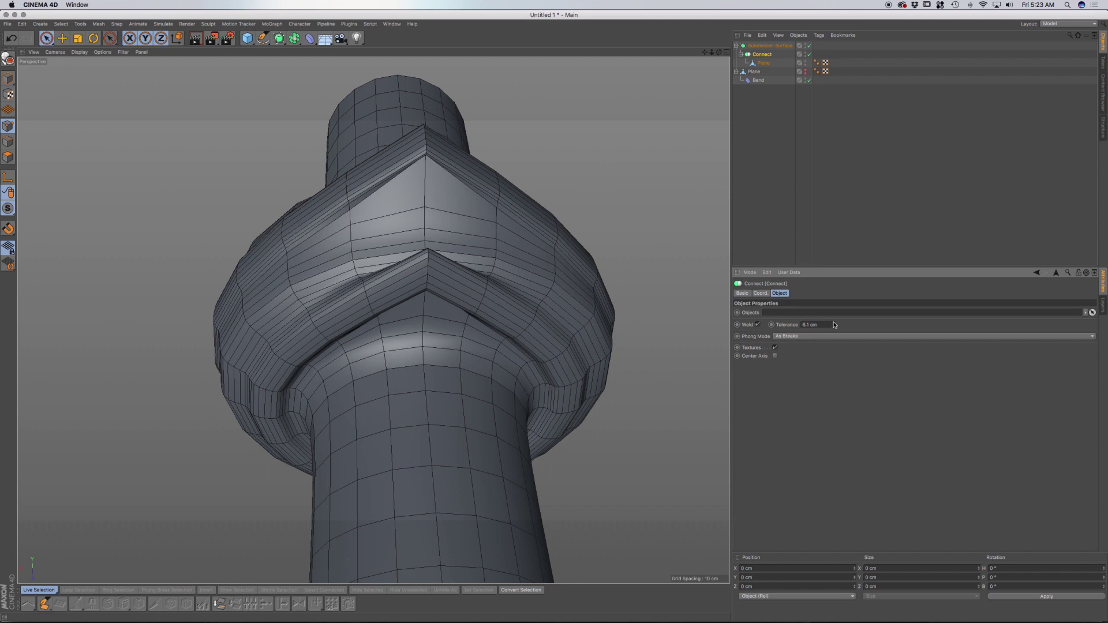
{"action": "left_click", "coordinate": [834, 324]}
{"action": "left_click", "coordinate": [834, 325]}
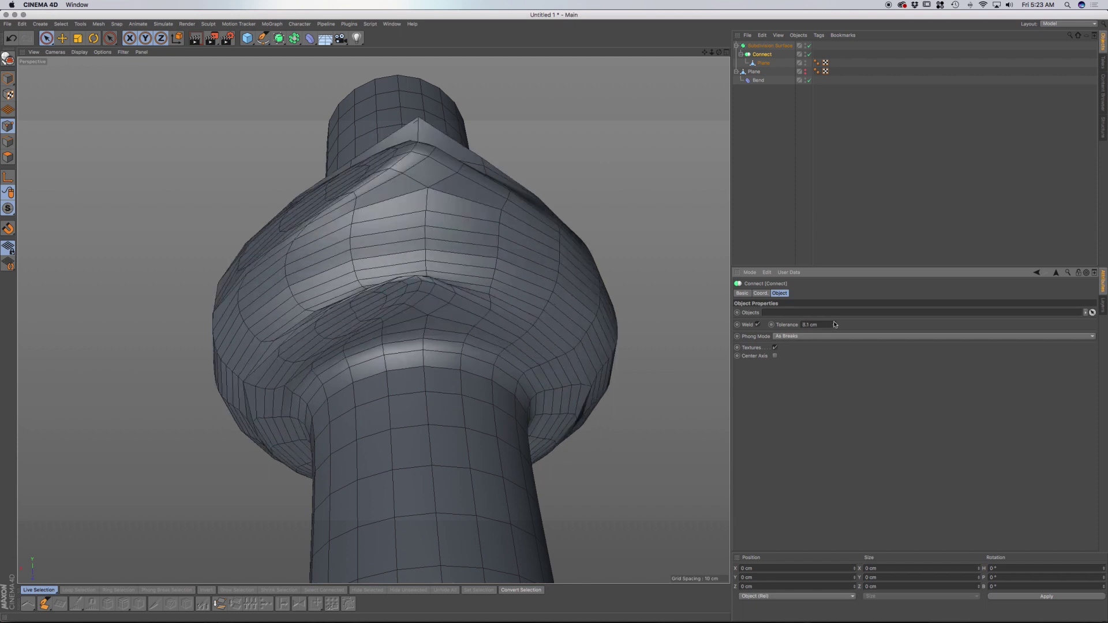
{"action": "left_click", "coordinate": [834, 324]}
{"action": "left_click", "coordinate": [834, 324]}
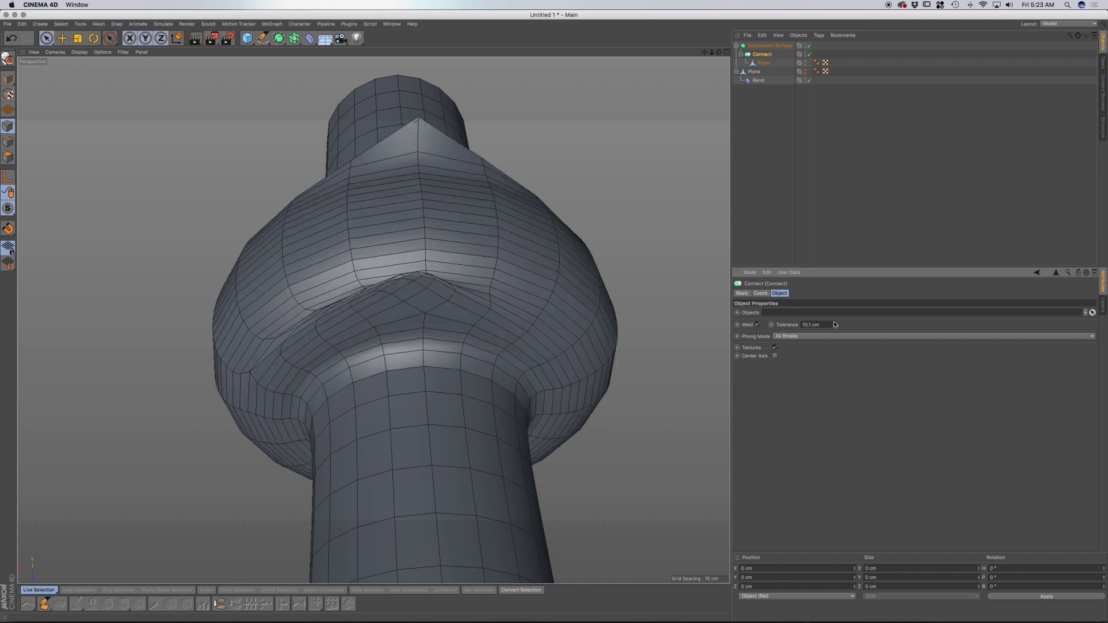
{"action": "left_click", "coordinate": [834, 325]}
{"action": "left_click", "coordinate": [834, 324]}
{"action": "left_click", "coordinate": [834, 324]}
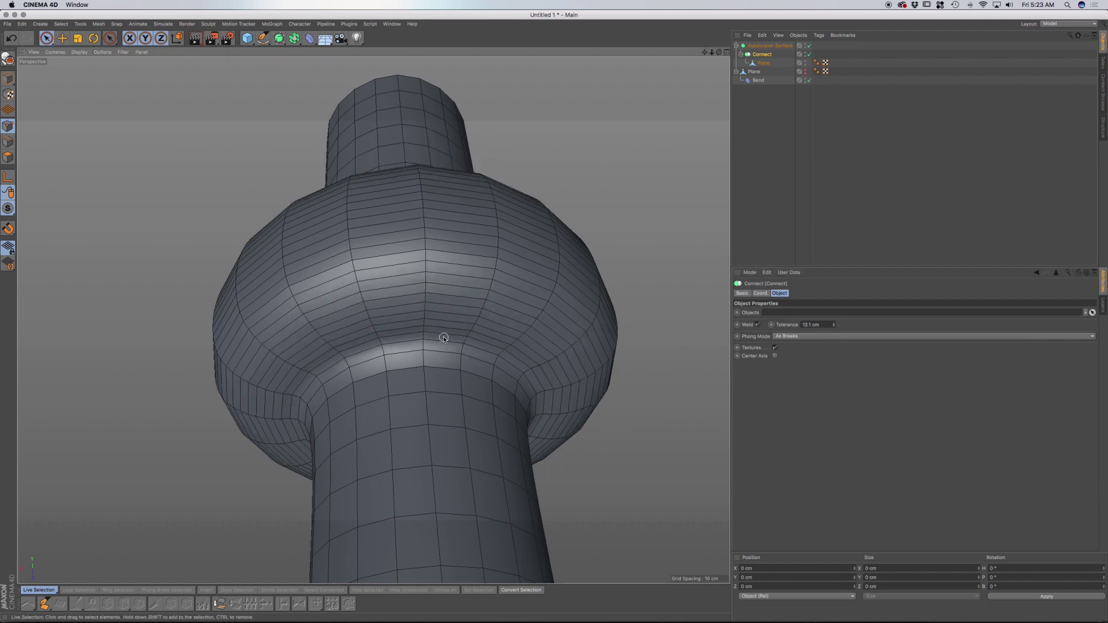
Select the Plane inside Connect and switch subdivision smoothing off.
{"action": "left_click_drag", "start_coordinate": [467, 349], "coordinate": [369, 367], "text": "alt"}
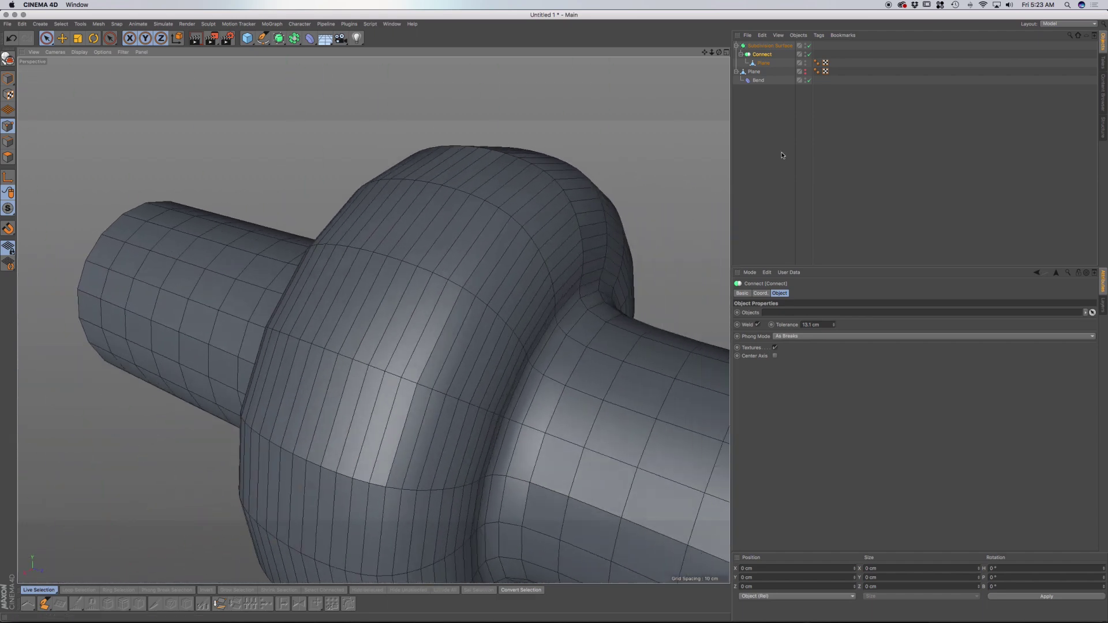
{"action": "left_click", "coordinate": [764, 63]}
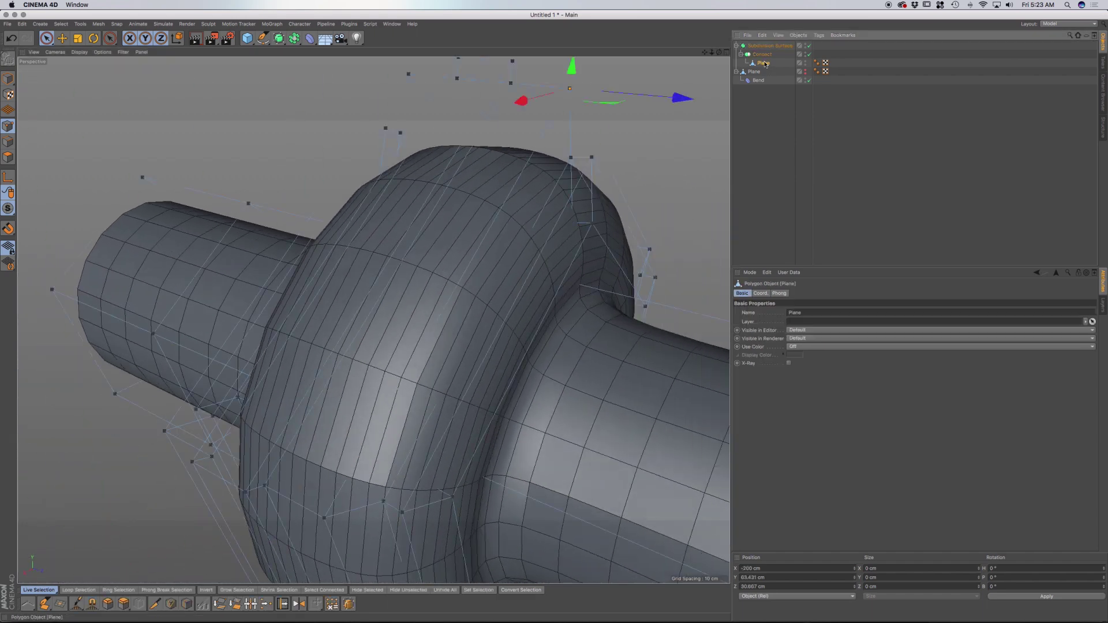
{"action": "left_click", "coordinate": [810, 46]}
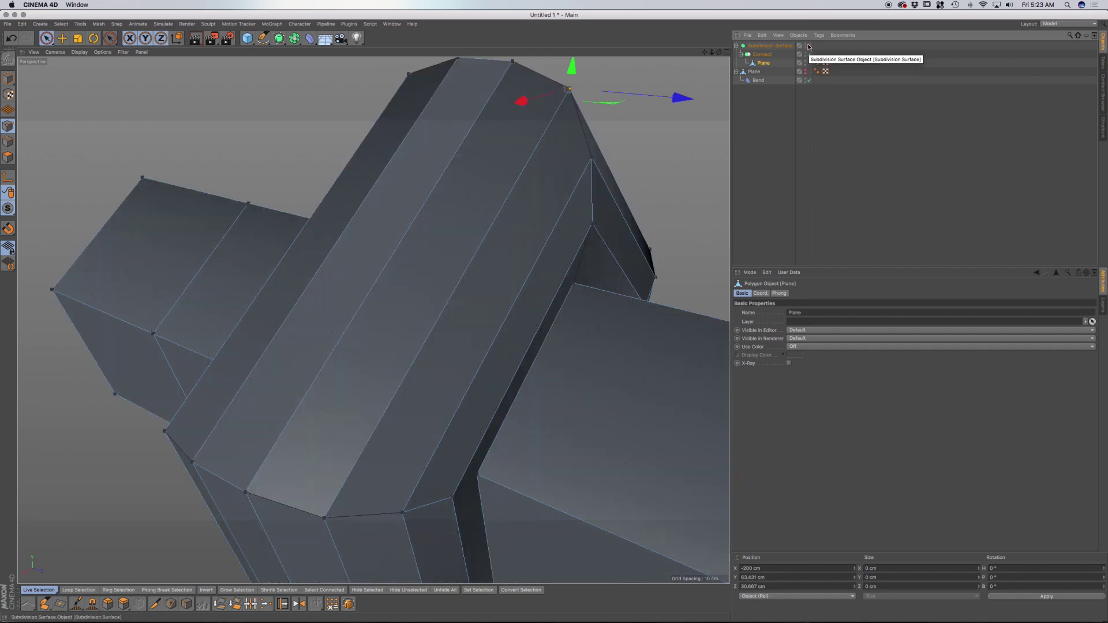
Turn smoothing back on and make the Connect object editable.
{"action": "left_click", "coordinate": [810, 46]}
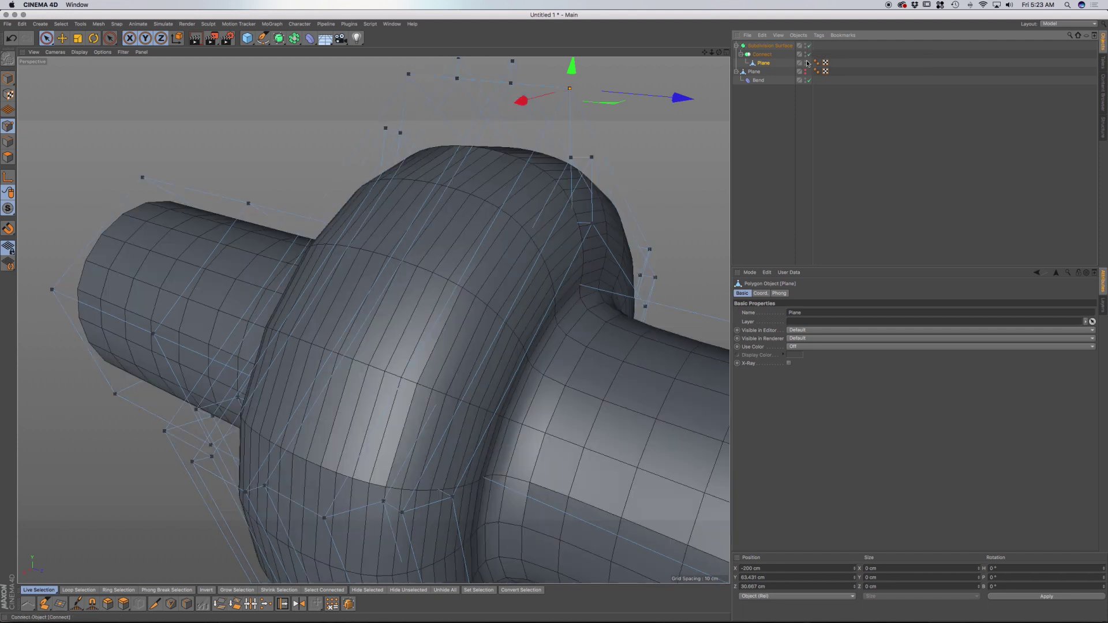
{"action": "left_click", "coordinate": [762, 54]}
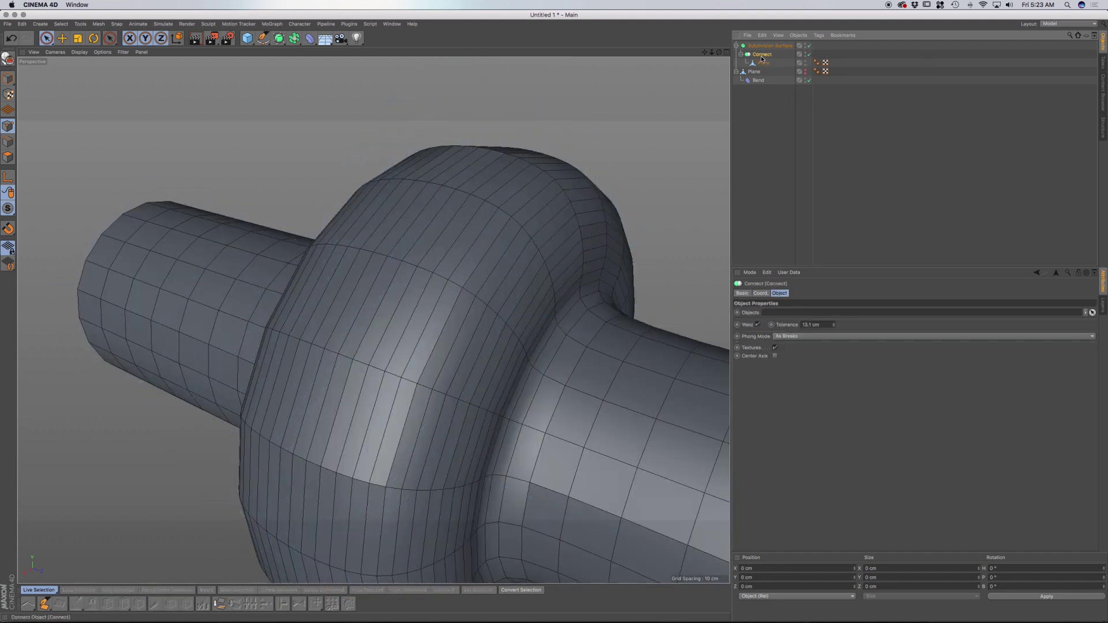
{"action": "left_click", "coordinate": [8, 58]}
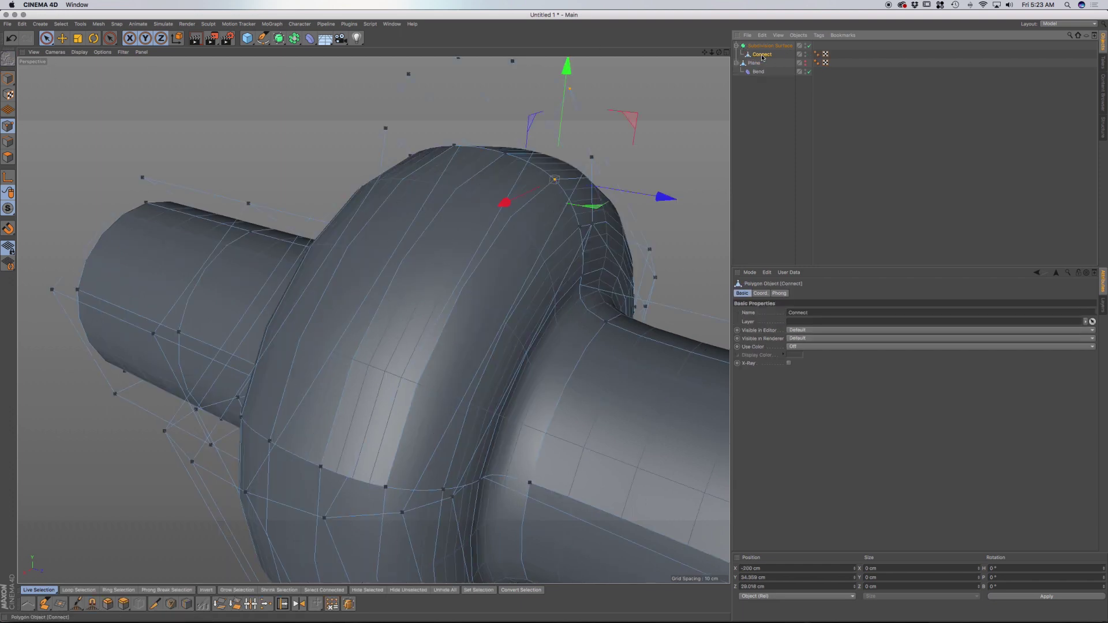
Inspect the unsmoothed cage from several angles, then re-enable smoothing.
{"action": "left_click", "coordinate": [809, 46]}
{"action": "scroll", "coordinate": [569, 217], "scroll_direction": "down", "scroll_amount": 10}
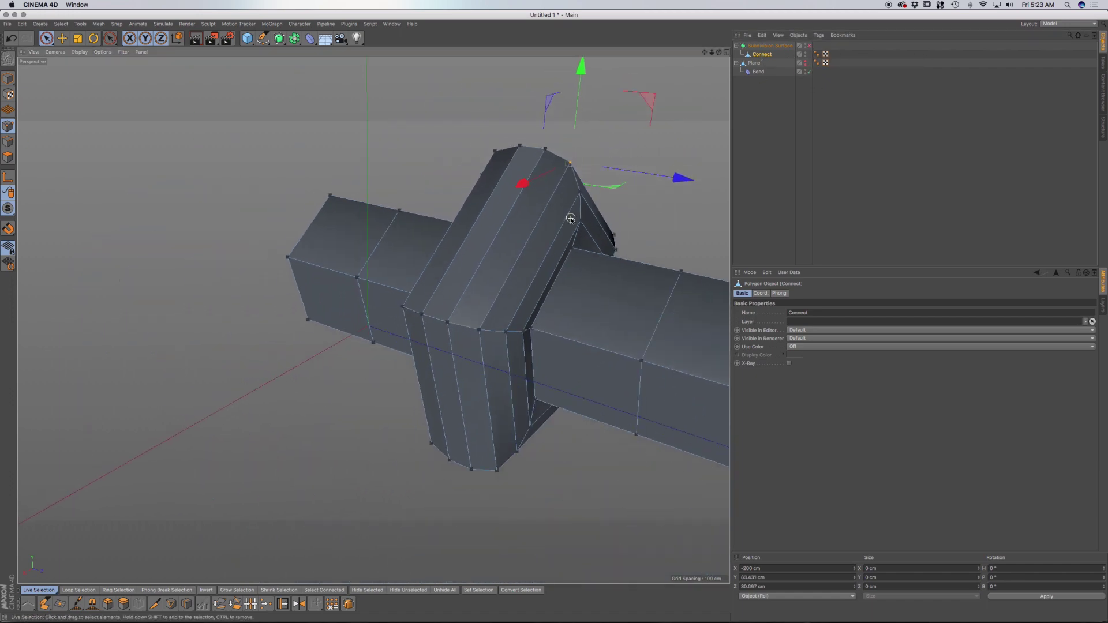
{"action": "left_click_drag", "start_coordinate": [569, 217], "coordinate": [307, 369], "text": "alt"}
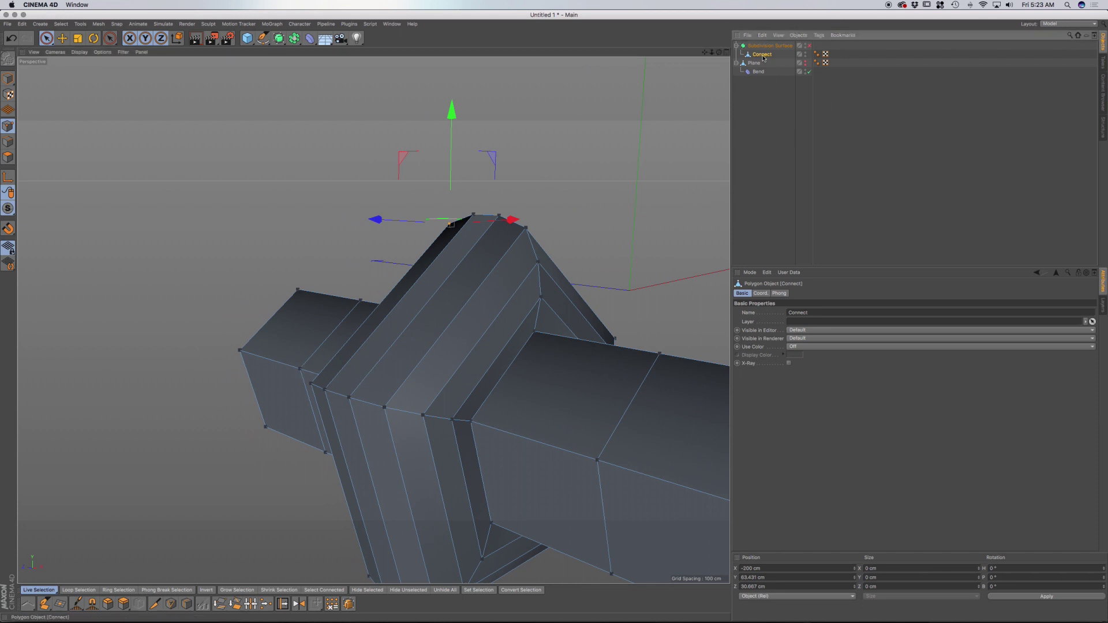
{"action": "scroll", "coordinate": [461, 359], "scroll_direction": "down", "scroll_amount": 5}
{"action": "mouse_move", "coordinate": [461, 358]}
{"action": "left_mouse_down", "text": "alt"}
{"action": "mouse_move", "coordinate": [404, 400]}
{"action": "mouse_move", "coordinate": [487, 330]}
{"action": "mouse_move", "coordinate": [461, 363]}
{"action": "left_mouse_up", "text": "alt"}
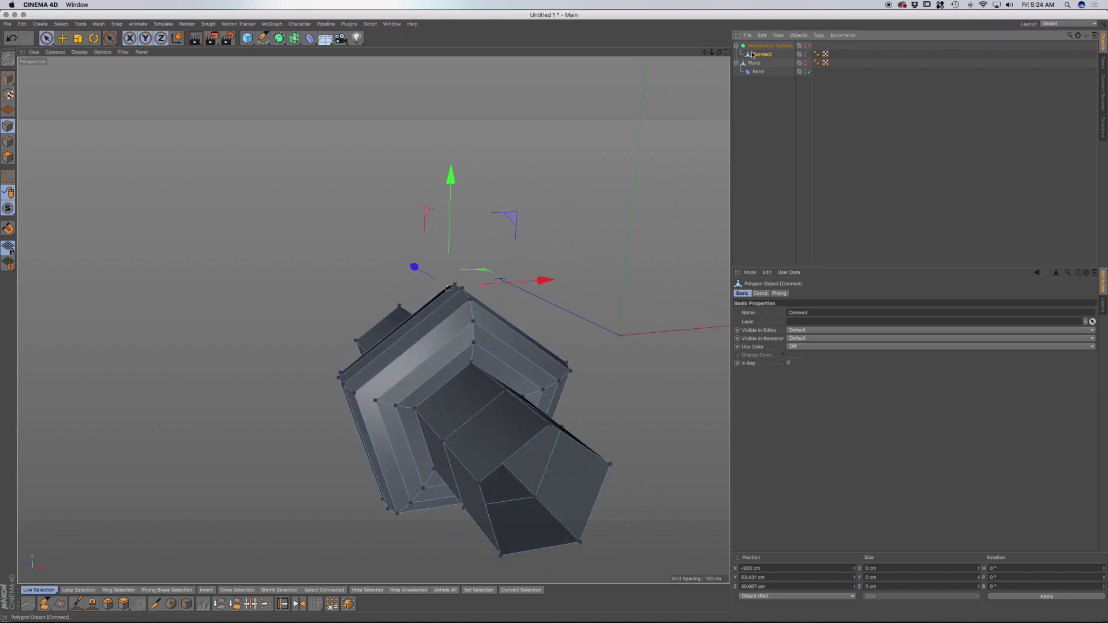
{"action": "scroll", "coordinate": [459, 354], "scroll_direction": "up", "scroll_amount": 5}
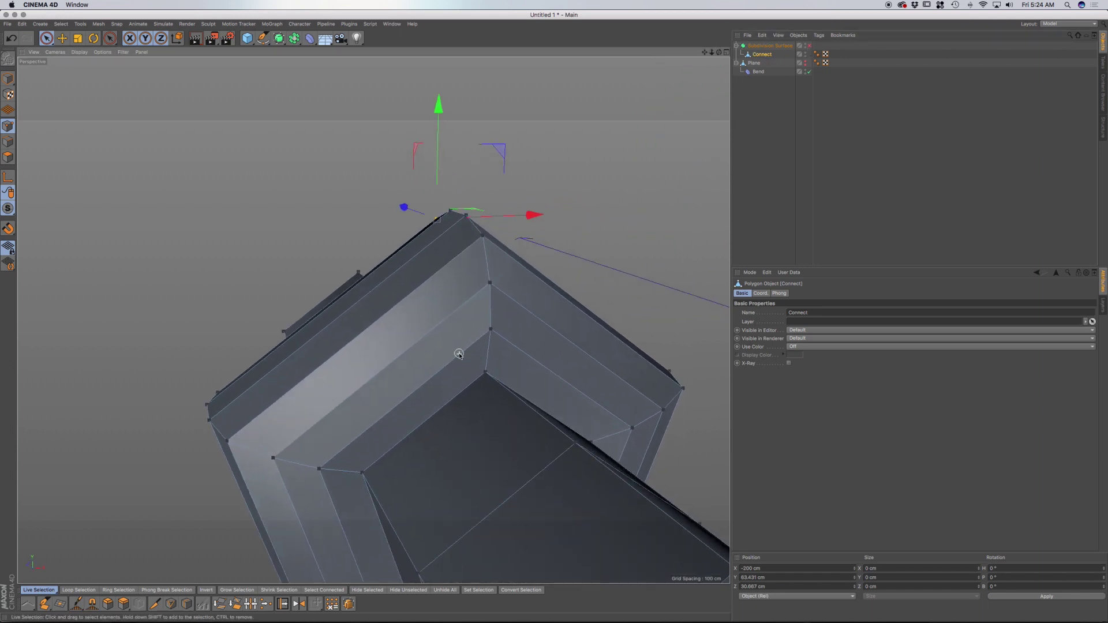
{"action": "left_click_drag", "start_coordinate": [455, 349], "coordinate": [471, 318], "text": "alt"}
{"action": "scroll", "coordinate": [471, 318], "scroll_direction": "down", "scroll_amount": 5}
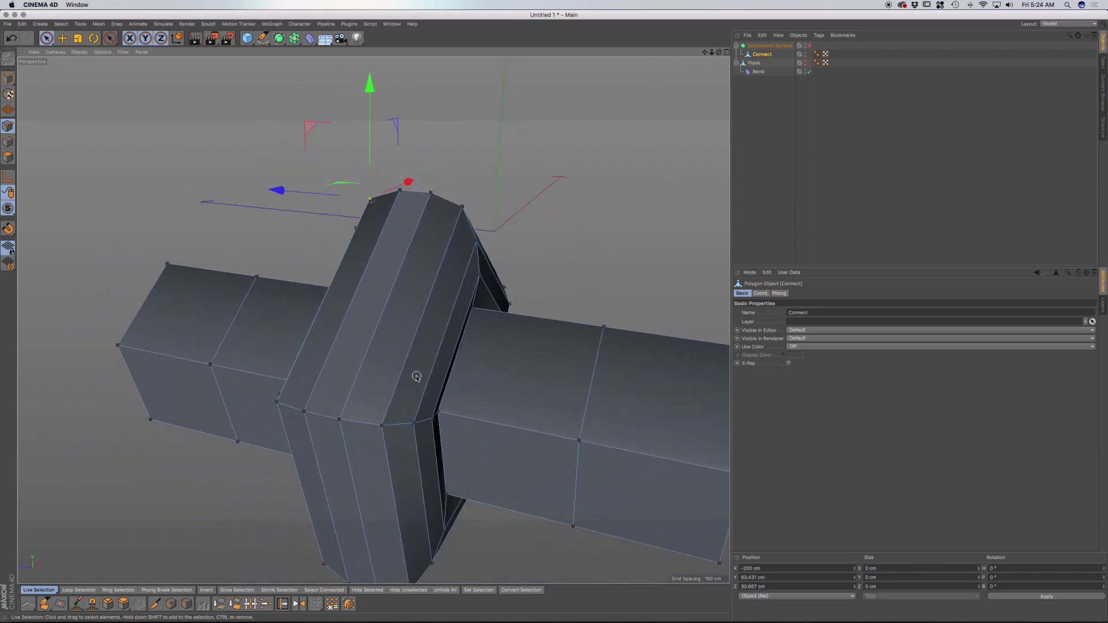
{"action": "left_click", "coordinate": [809, 45]}
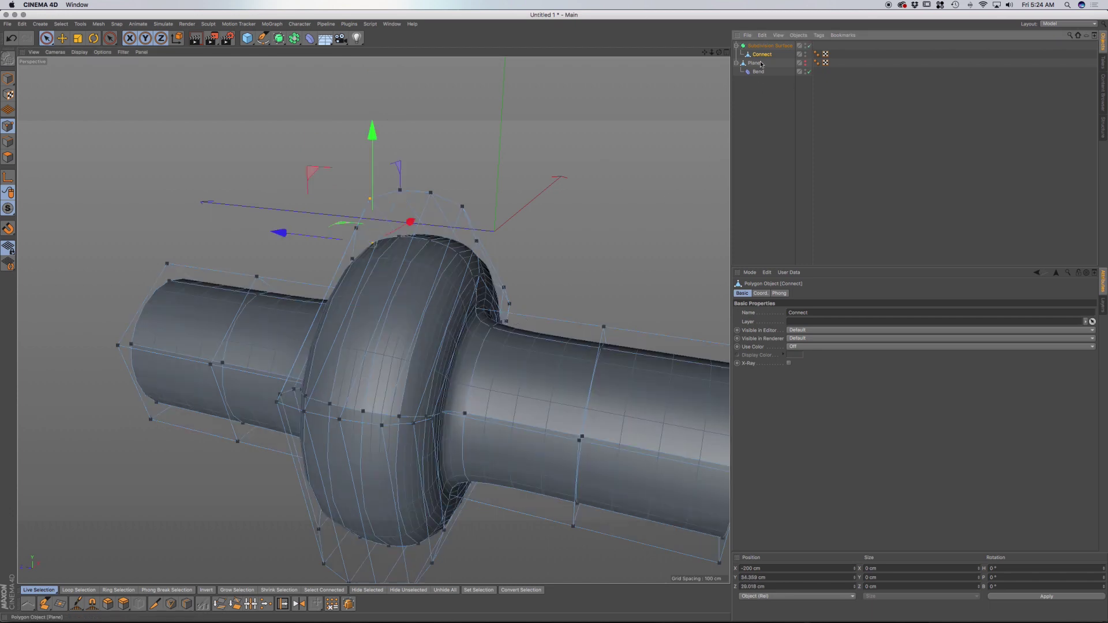
In Edge mode, loop-select the right and left edge loops of the ring bulge.
{"action": "left_click", "coordinate": [8, 141]}
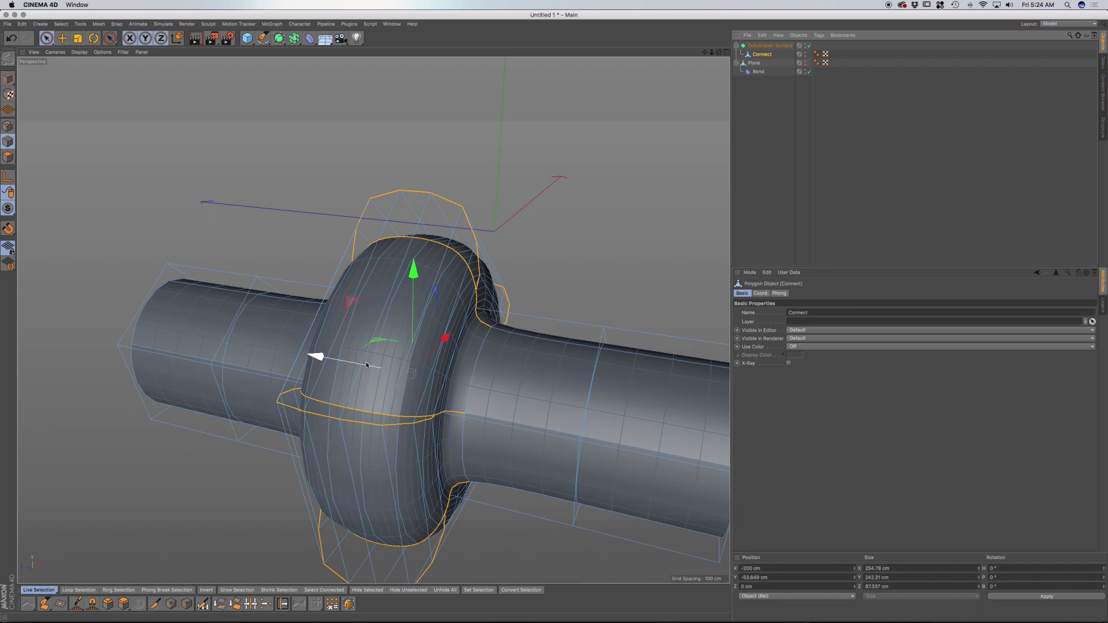
{"action": "key", "text": "u"}
{"action": "key", "text": "l"}
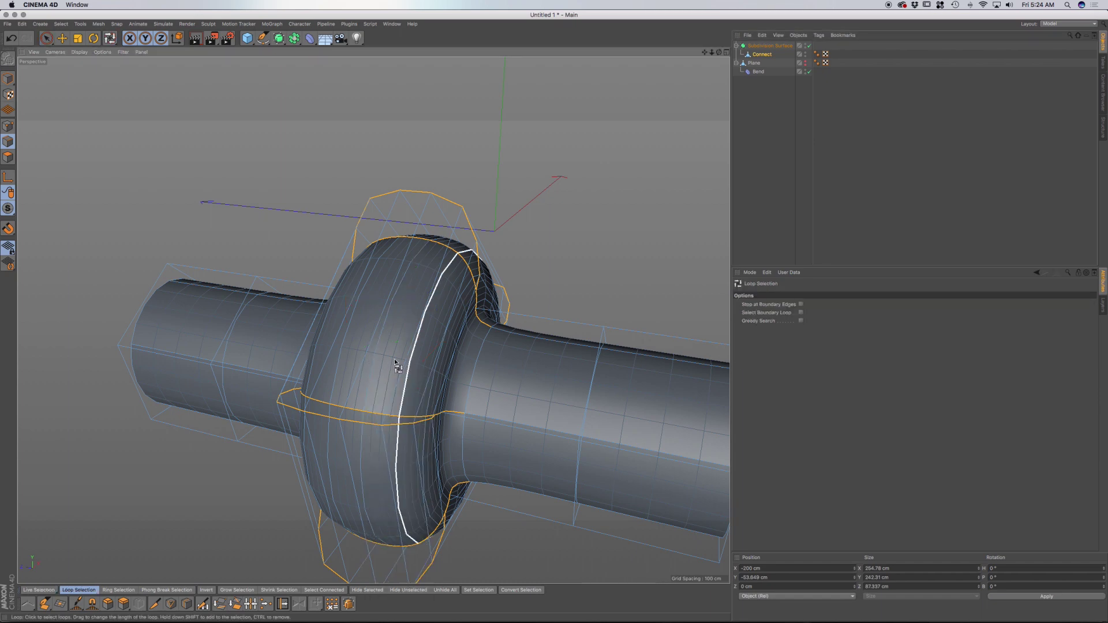
{"action": "left_click", "coordinate": [399, 363]}
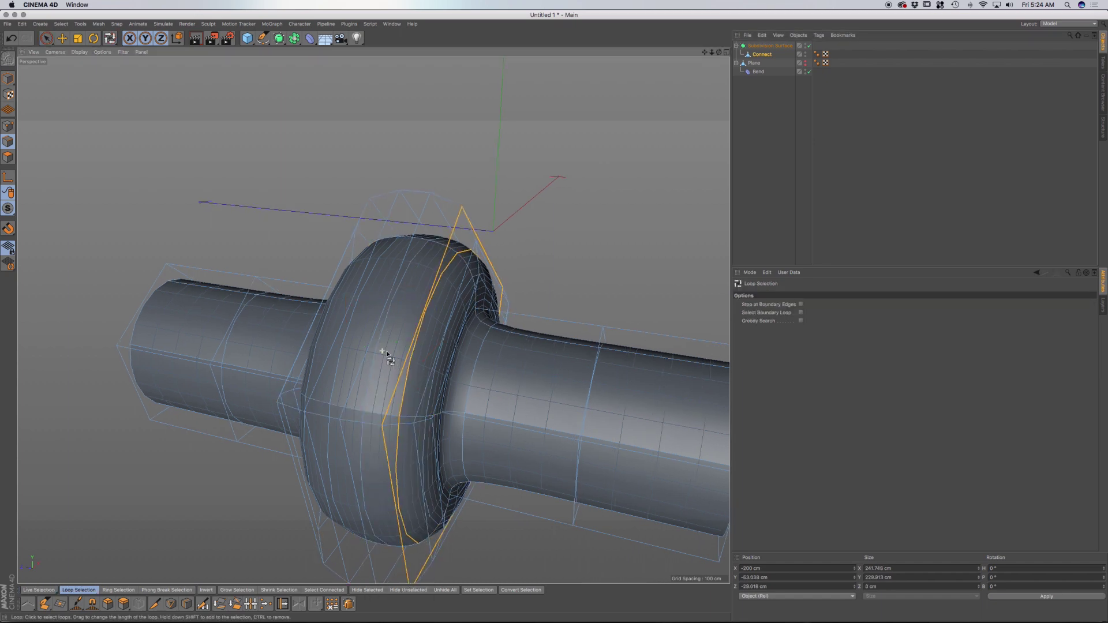
{"action": "left_click_drag", "start_coordinate": [383, 354], "coordinate": [383, 363], "text": "alt"}
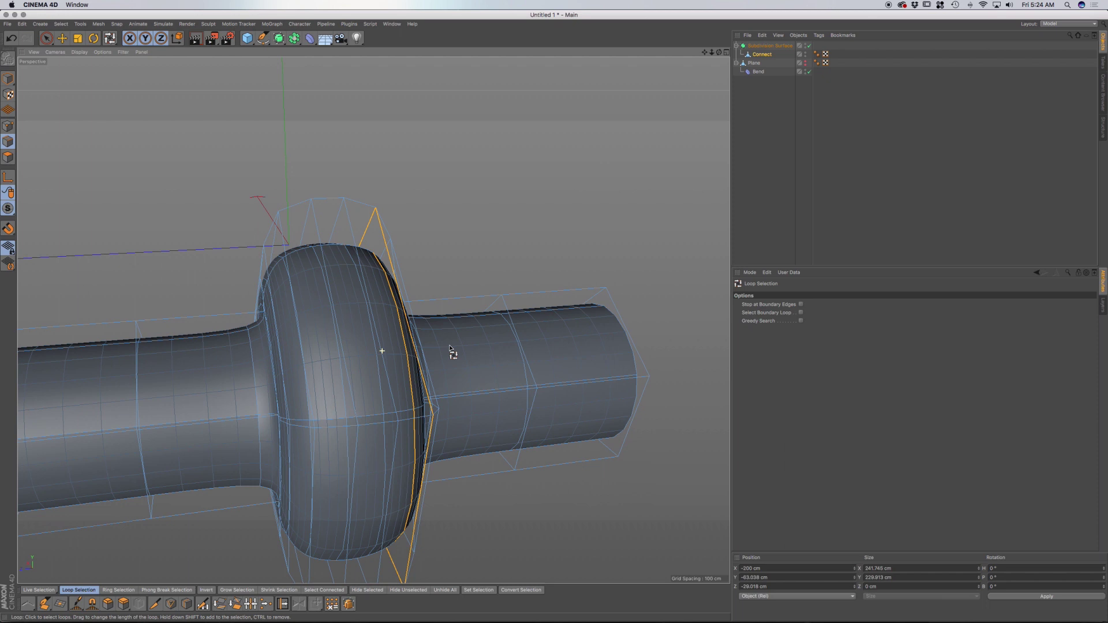
{"action": "left_click", "coordinate": [321, 381], "text": "shift"}
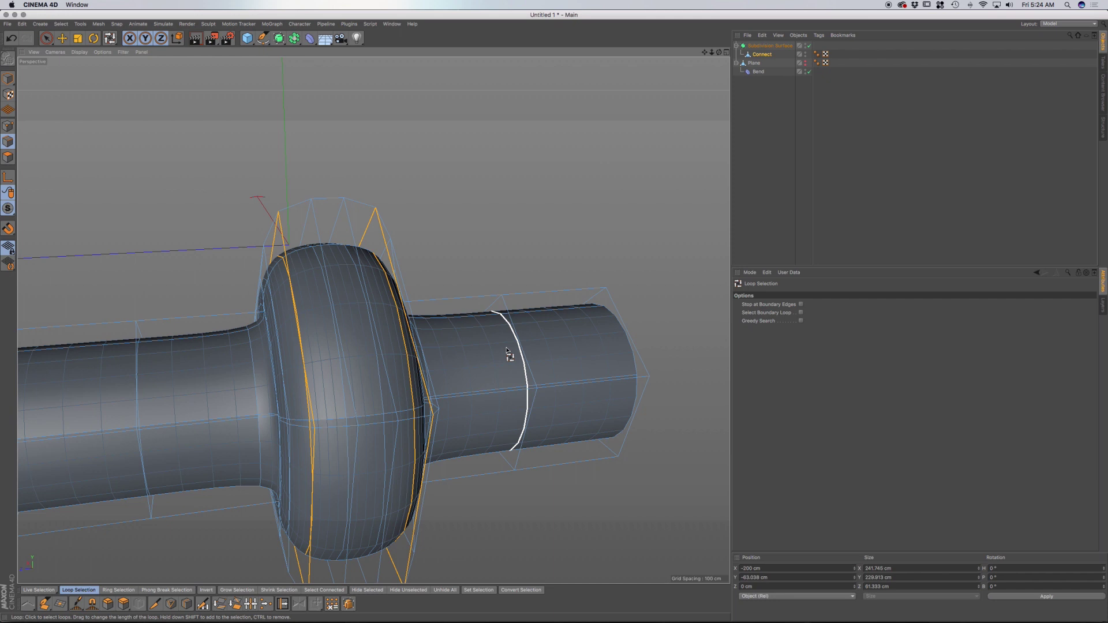
{"action": "left_click", "coordinate": [808, 45]}
{"action": "left_click", "coordinate": [809, 45]}
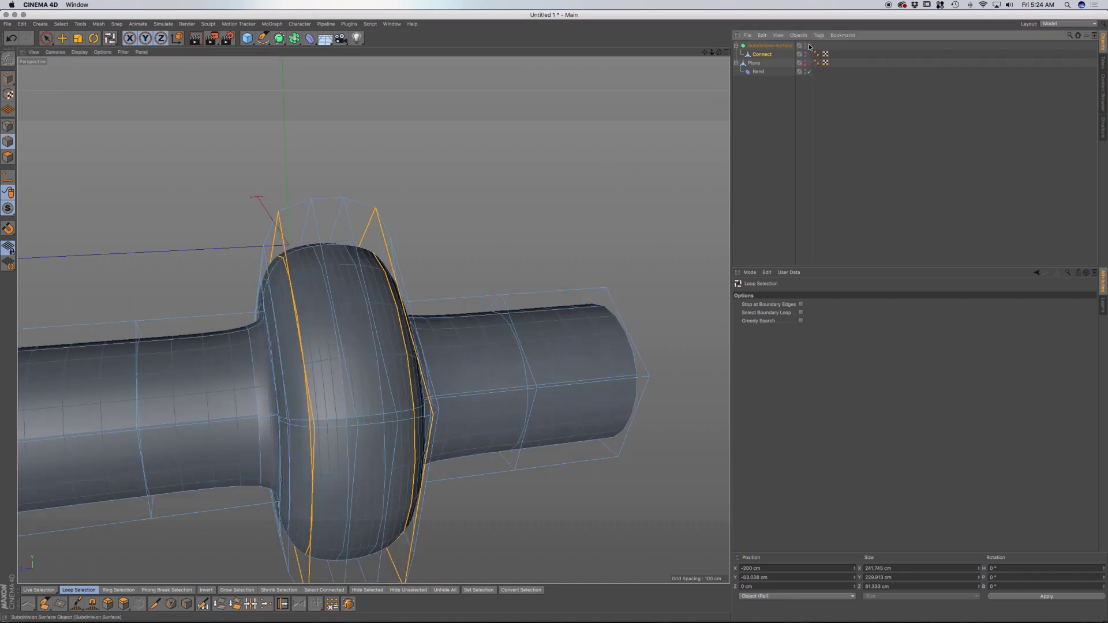
{"action": "right_click", "coordinate": [573, 208]}
Bevel the selected ring loops with a small offset.
{"action": "left_click", "coordinate": [576, 213]}
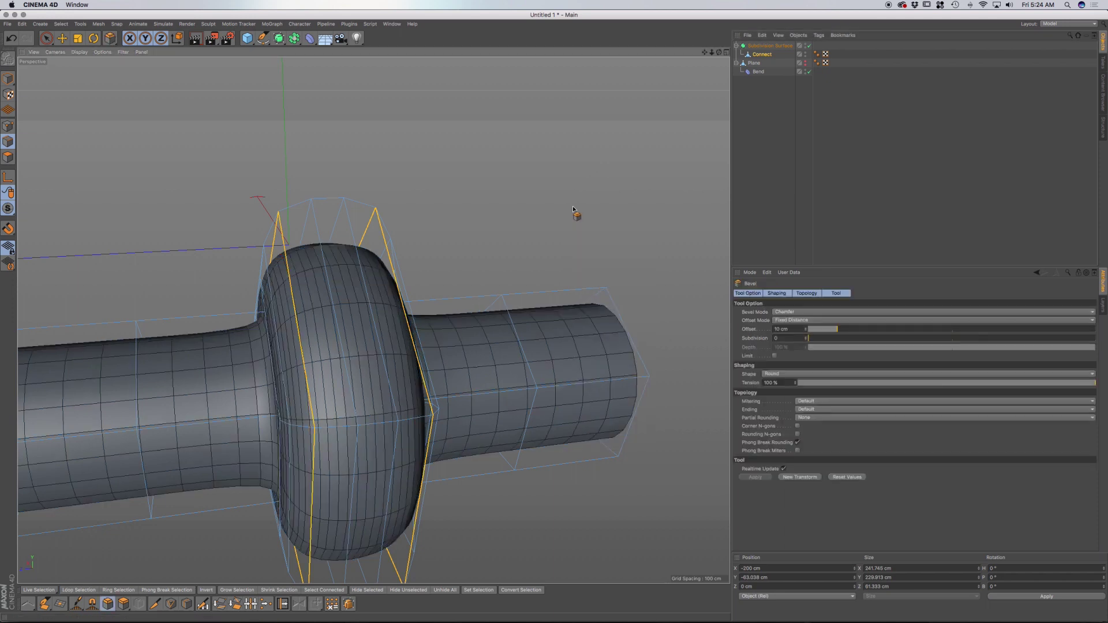
{"action": "mouse_move", "coordinate": [497, 218]}
{"action": "left_mouse_down"}
{"action": "mouse_move", "coordinate": [515, 218]}
{"action": "mouse_move", "coordinate": [502, 218]}
{"action": "left_mouse_up"}
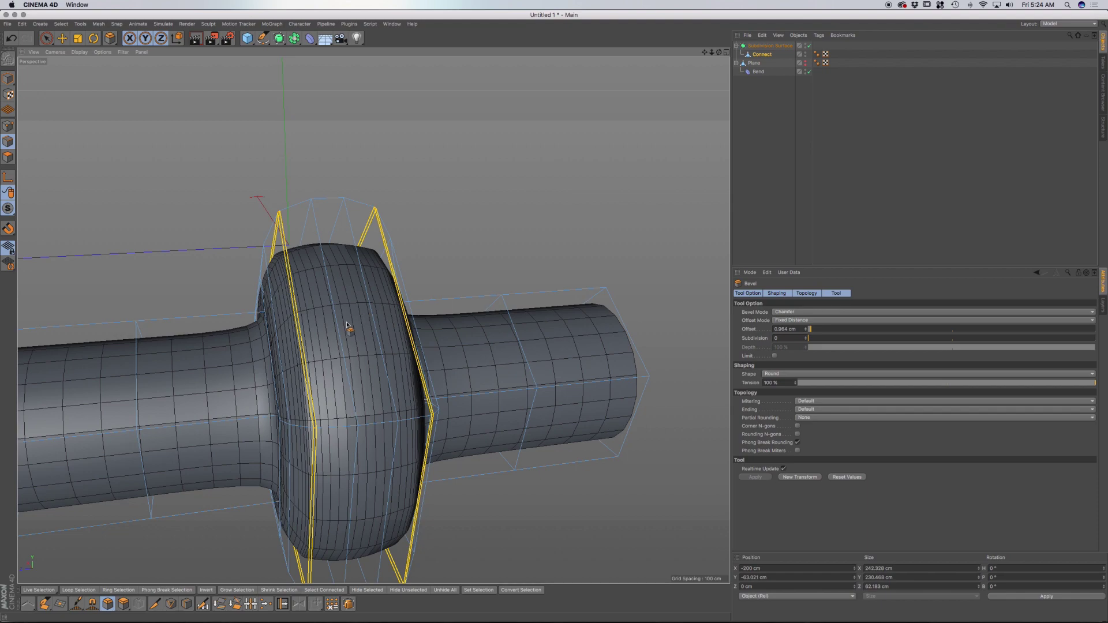
{"action": "left_click_drag", "start_coordinate": [353, 328], "coordinate": [394, 316], "text": "alt"}
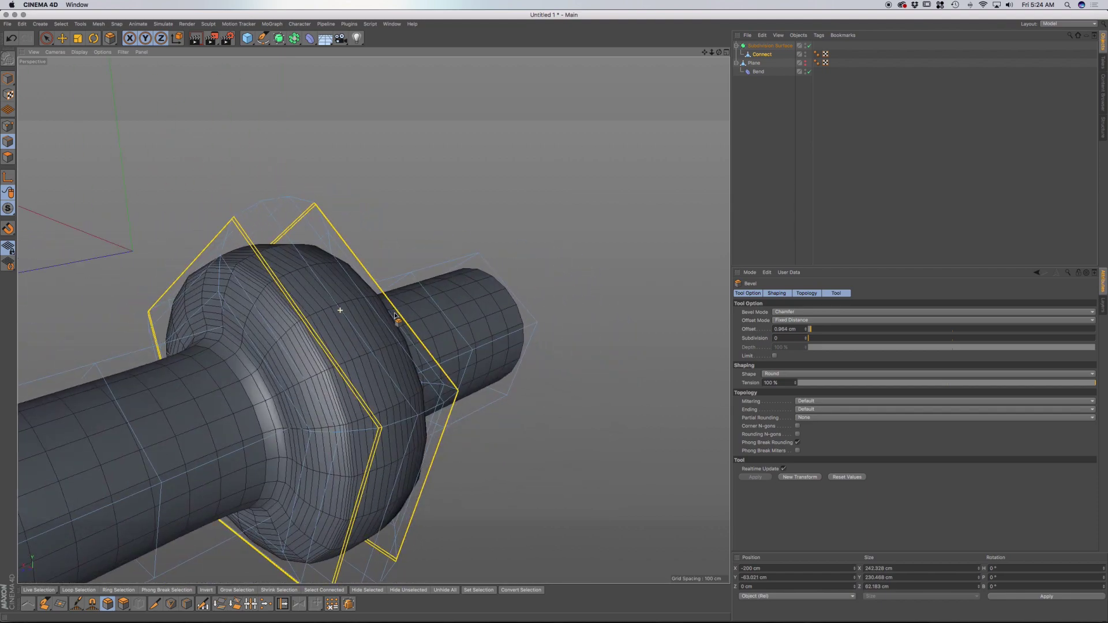
Loop-select both flange edge loops and start a Bevel on them.
{"action": "left_click", "coordinate": [769, 58]}
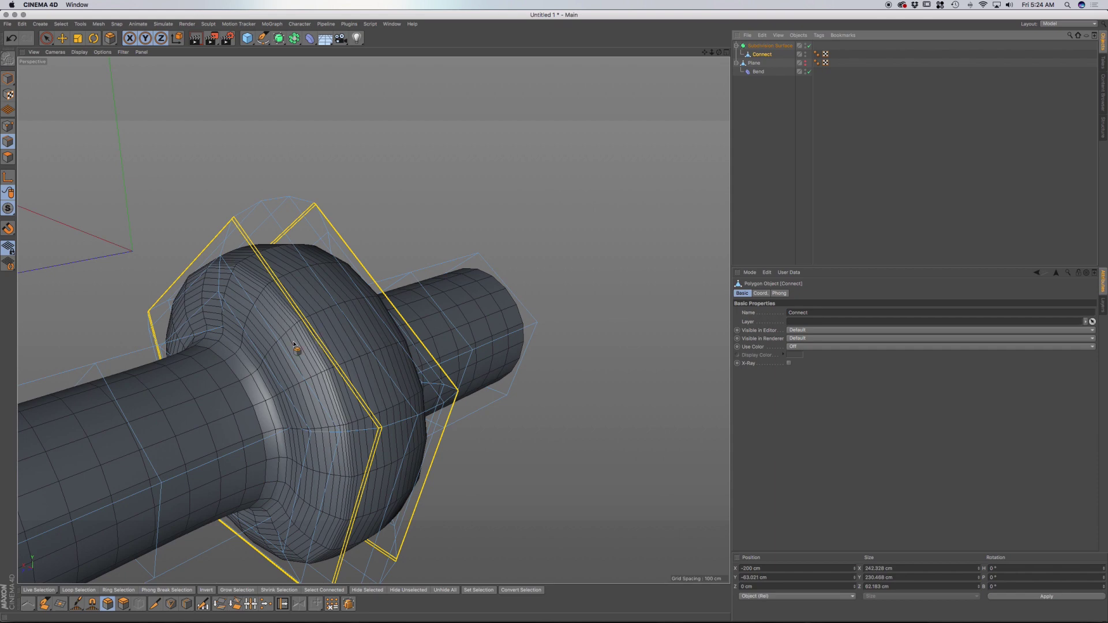
{"action": "key", "text": "u"}
{"action": "key", "text": "l"}
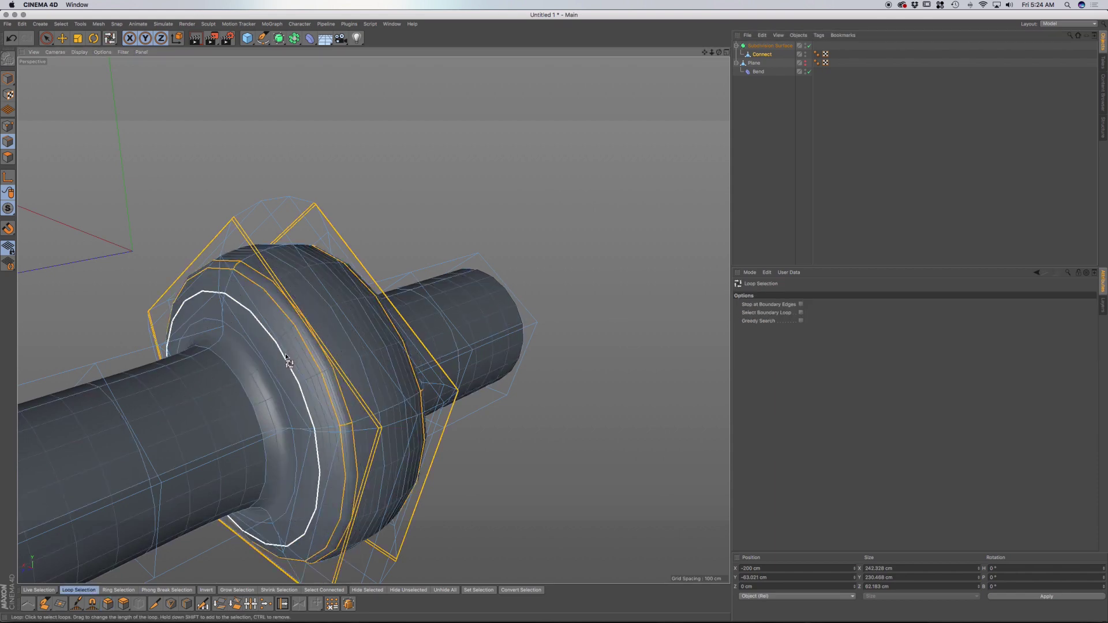
{"action": "left_click", "coordinate": [291, 359]}
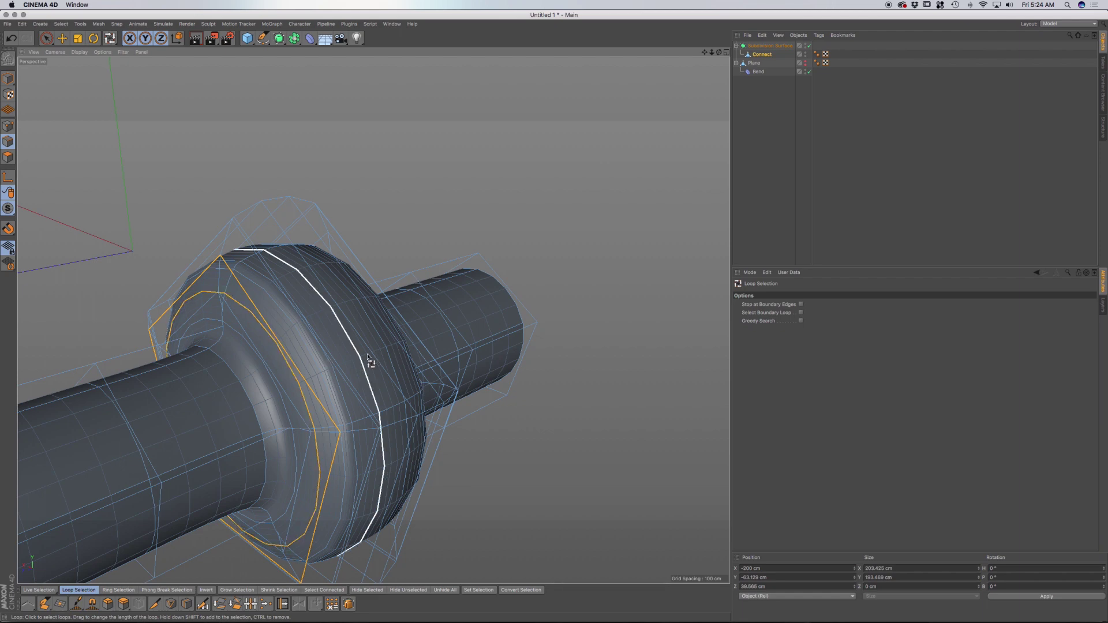
{"action": "mouse_move", "coordinate": [367, 356]}
{"action": "left_mouse_down", "text": "alt"}
{"action": "mouse_move", "coordinate": [372, 341]}
{"action": "mouse_move", "coordinate": [363, 354]}
{"action": "left_mouse_up", "text": "alt"}
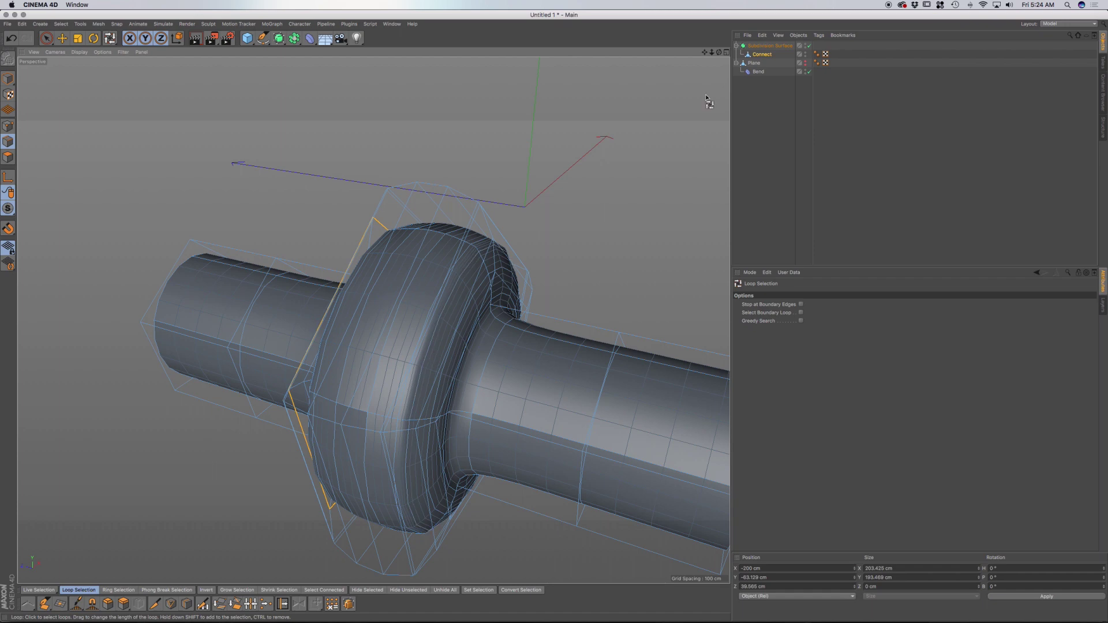
{"action": "left_click", "coordinate": [809, 46]}
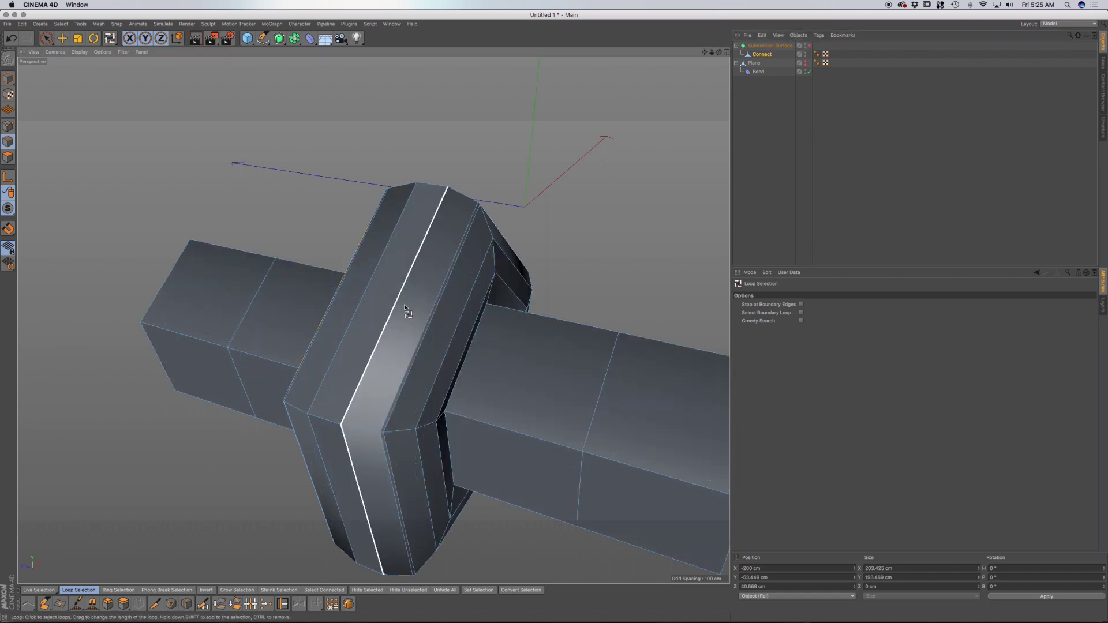
{"action": "left_click_drag", "start_coordinate": [405, 306], "coordinate": [383, 289], "text": "alt"}
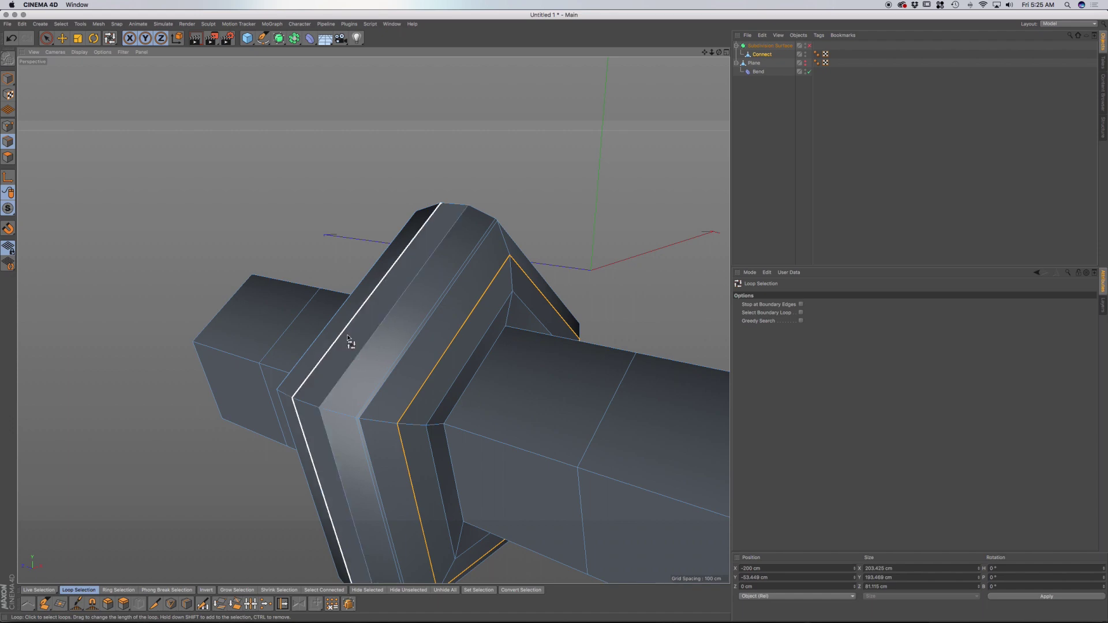
{"action": "left_click_drag", "start_coordinate": [351, 344], "coordinate": [435, 341], "text": "alt"}
{"action": "left_click", "coordinate": [435, 342], "text": "shift"}
{"action": "key", "text": "m"}
{"action": "key", "text": "s"}
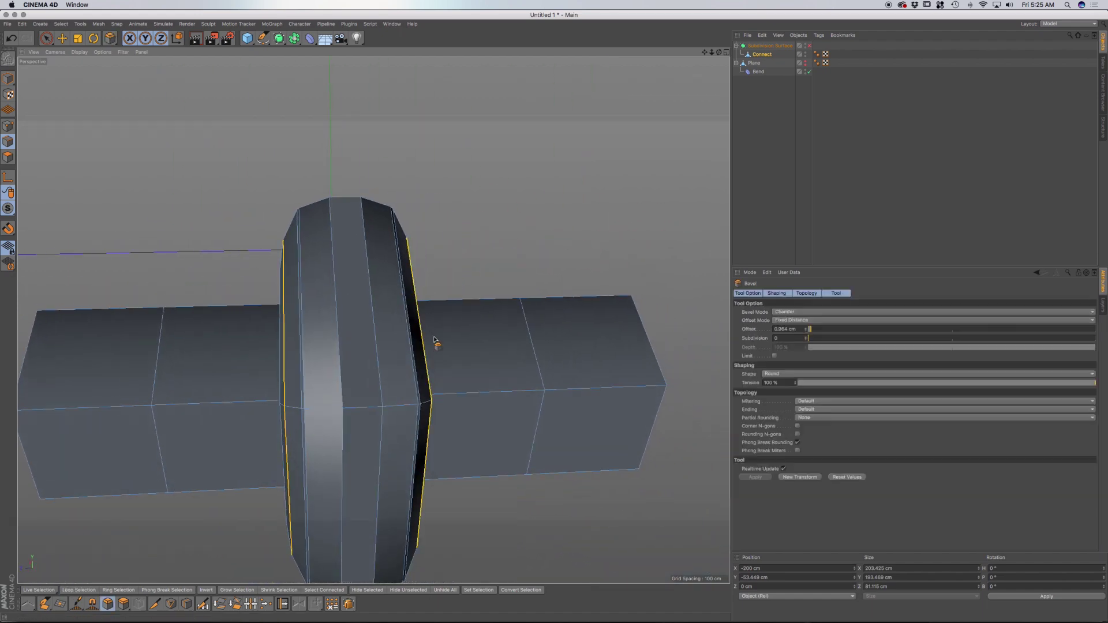
Turn smoothing on and compare the flange bevel using undo and redo.
{"action": "left_click", "coordinate": [808, 46]}
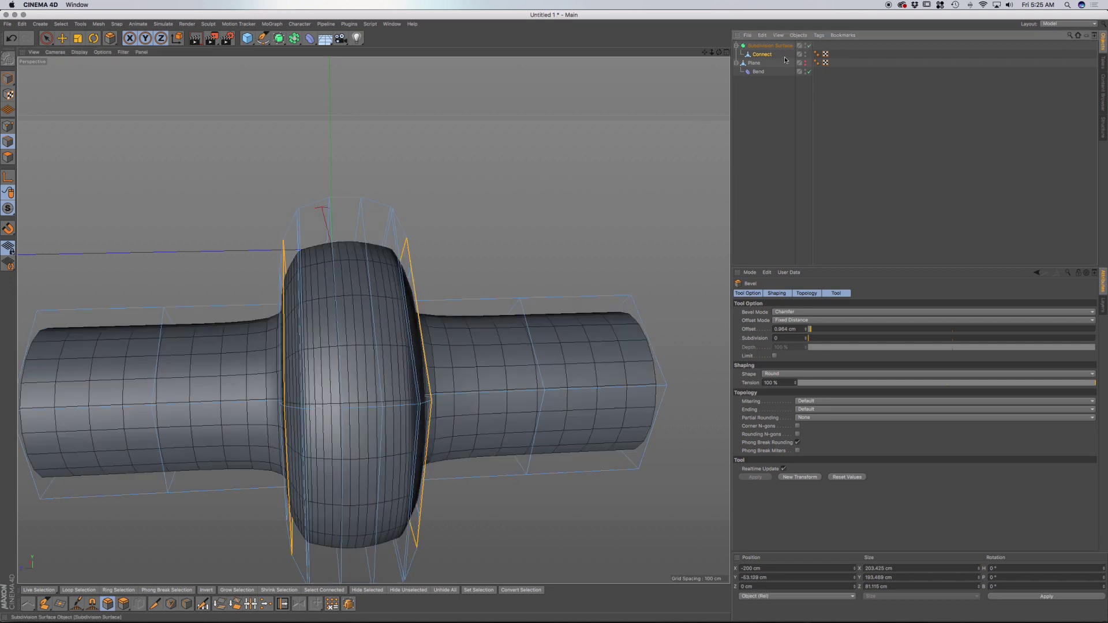
{"action": "key", "text": "super+shift+a"}
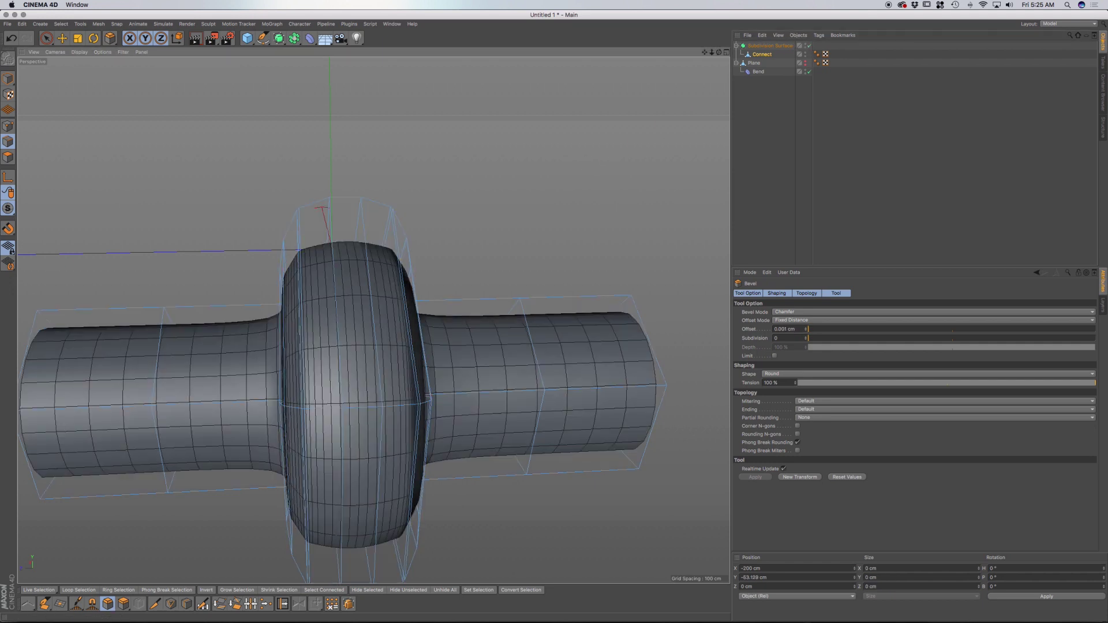
{"action": "key", "text": "super+z"}
{"action": "mouse_move", "coordinate": [448, 289]}
{"action": "left_mouse_down", "text": "alt"}
{"action": "mouse_move", "coordinate": [363, 307]}
{"action": "mouse_move", "coordinate": [456, 300]}
{"action": "left_mouse_up", "text": "alt"}
{"action": "key", "text": "super+z"}
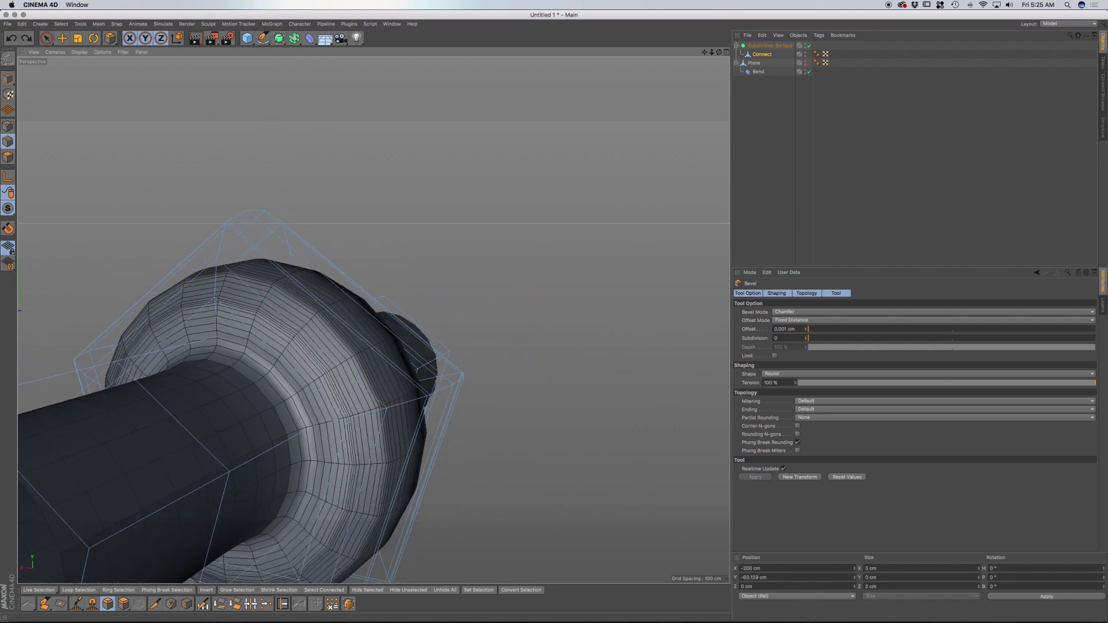
{"action": "left_click_drag", "start_coordinate": [346, 346], "coordinate": [370, 346]}
{"action": "key", "text": "super+shift+z"}
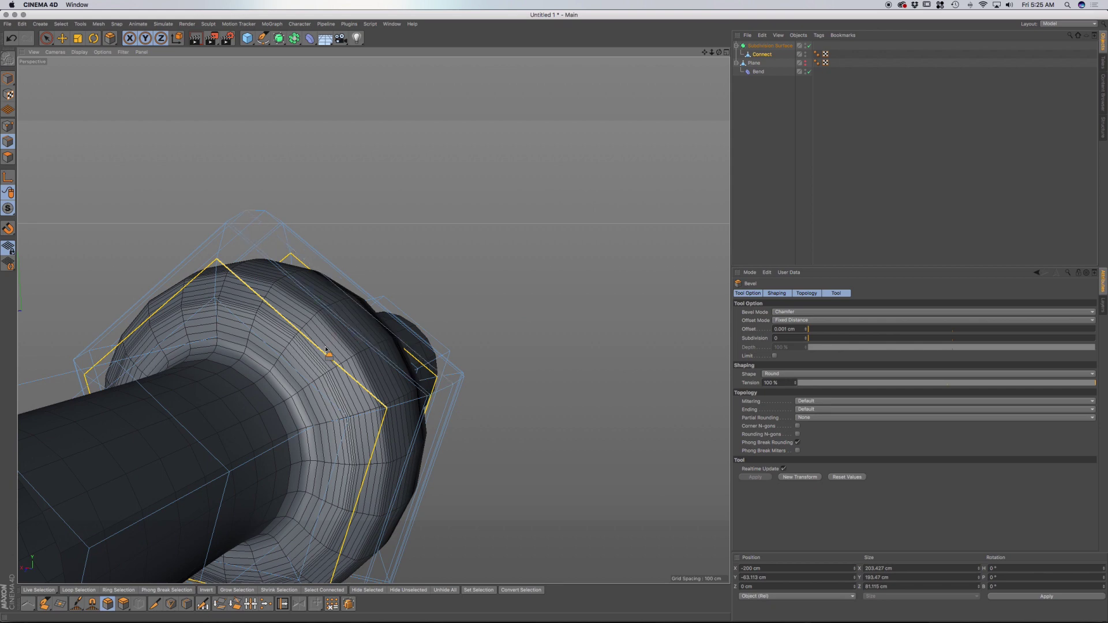
{"action": "left_click_drag", "start_coordinate": [312, 357], "coordinate": [290, 333], "text": "alt"}
Save the scene as Untitled 1.c4d in the C4D folder.
{"action": "key", "text": "super+s"}
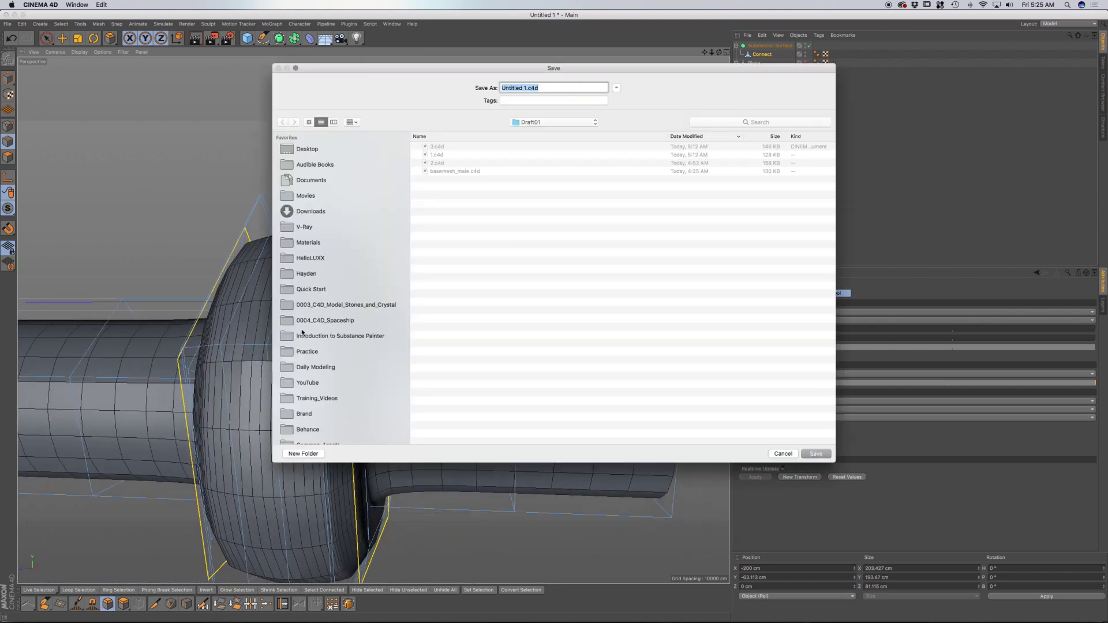
{"action": "left_click", "coordinate": [790, 454]}
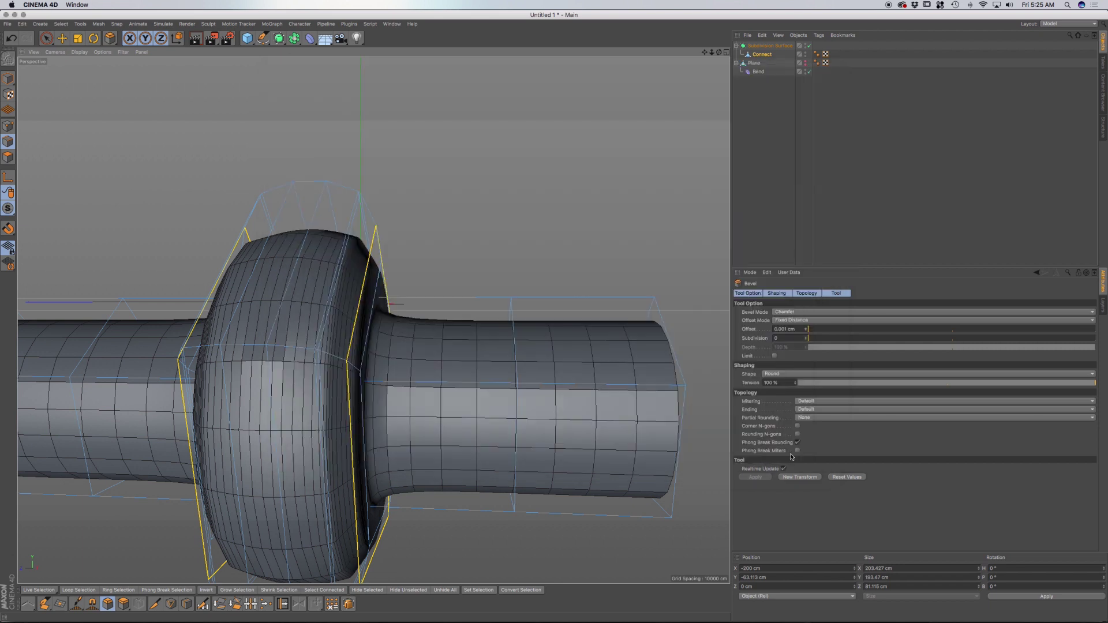
{"action": "key", "text": "super+s"}
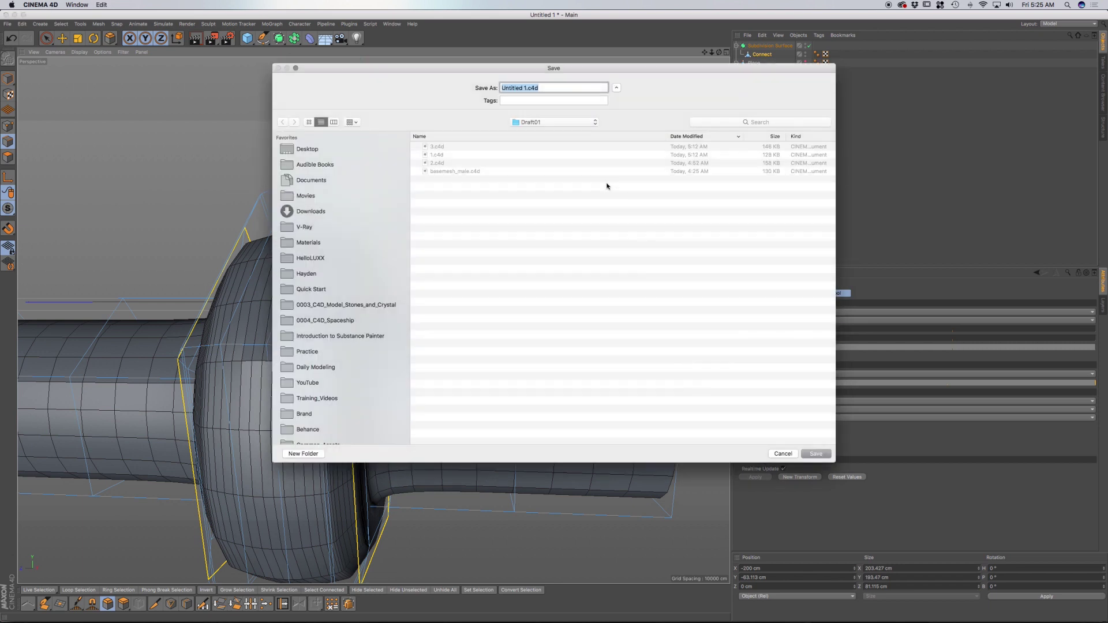
{"action": "left_click", "coordinate": [559, 123]}
{"action": "left_click", "coordinate": [557, 132]}
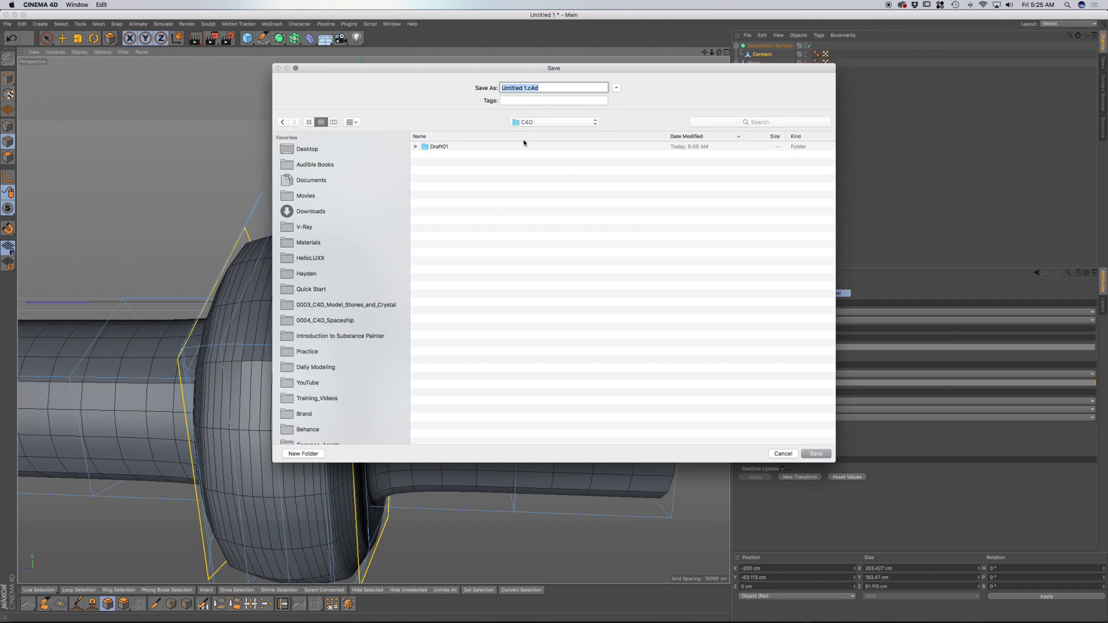
{"action": "left_click", "coordinate": [816, 454]}
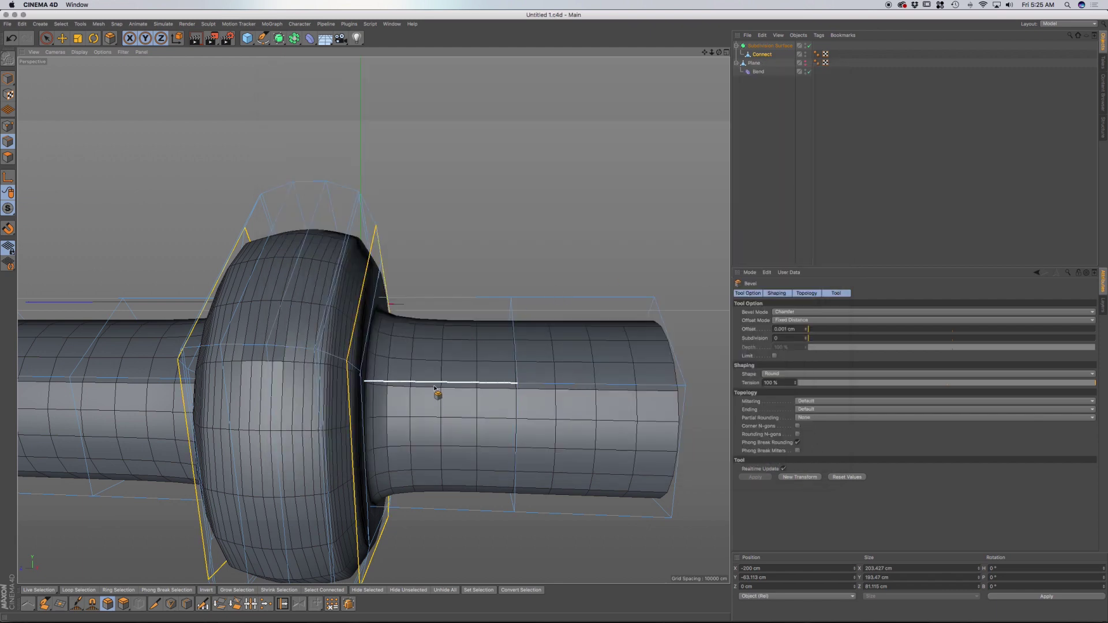
Group all scene objects into a Null with Alt+G and hide it in the viewport.
{"action": "middle_click_drag", "start_coordinate": [435, 390], "coordinate": [465, 348], "text": "alt"}
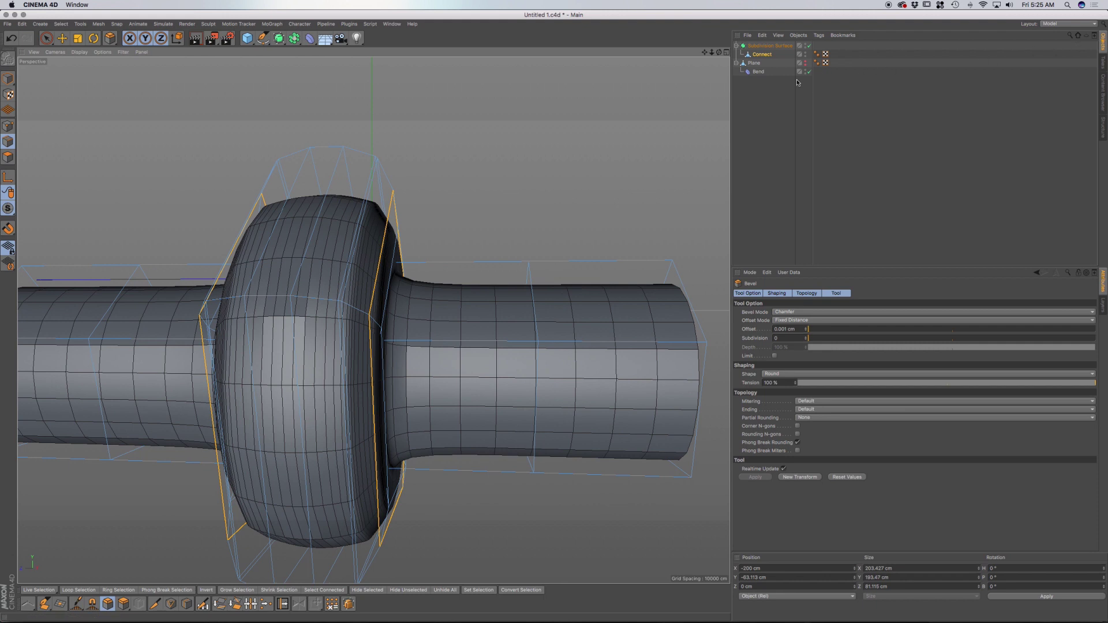
{"action": "left_click_drag", "start_coordinate": [771, 87], "coordinate": [761, 48]}
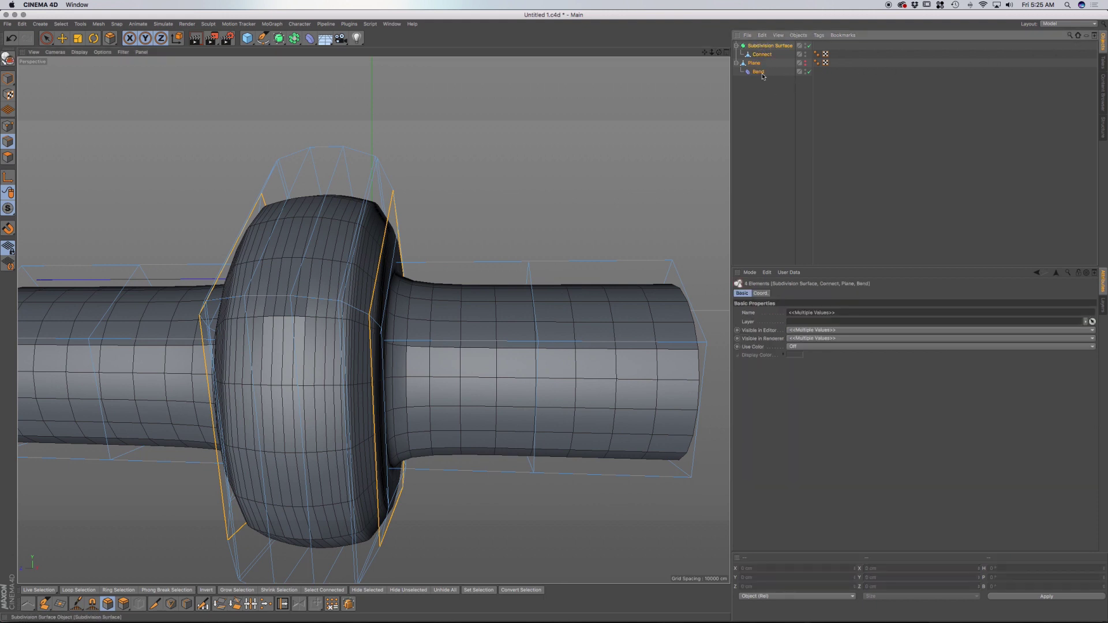
{"action": "key", "text": "alt+g"}
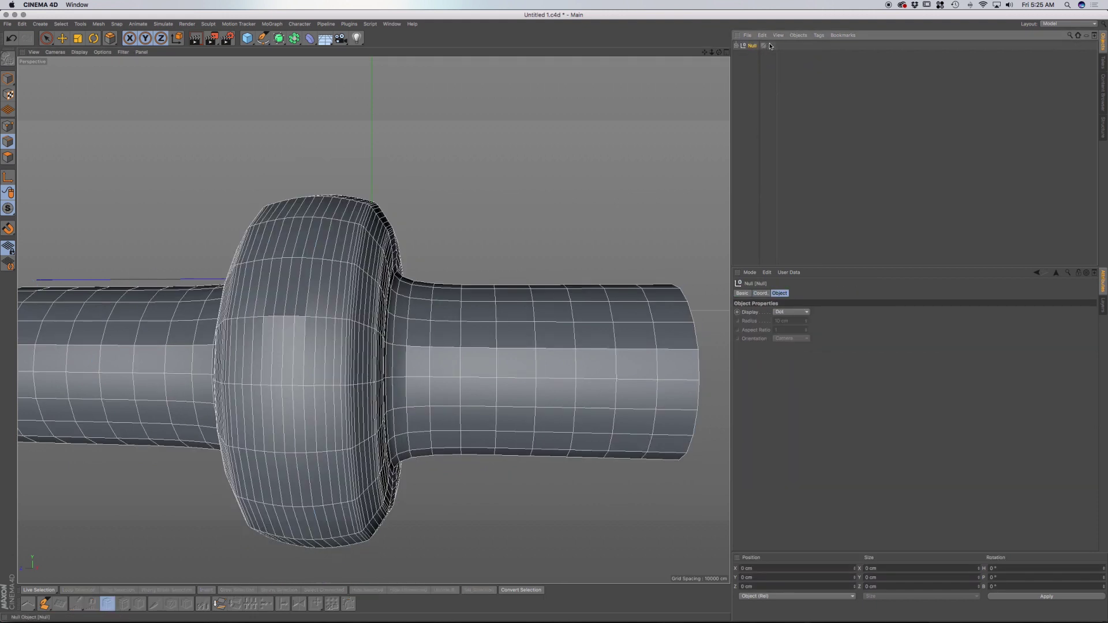
{"action": "left_click", "coordinate": [769, 44]}
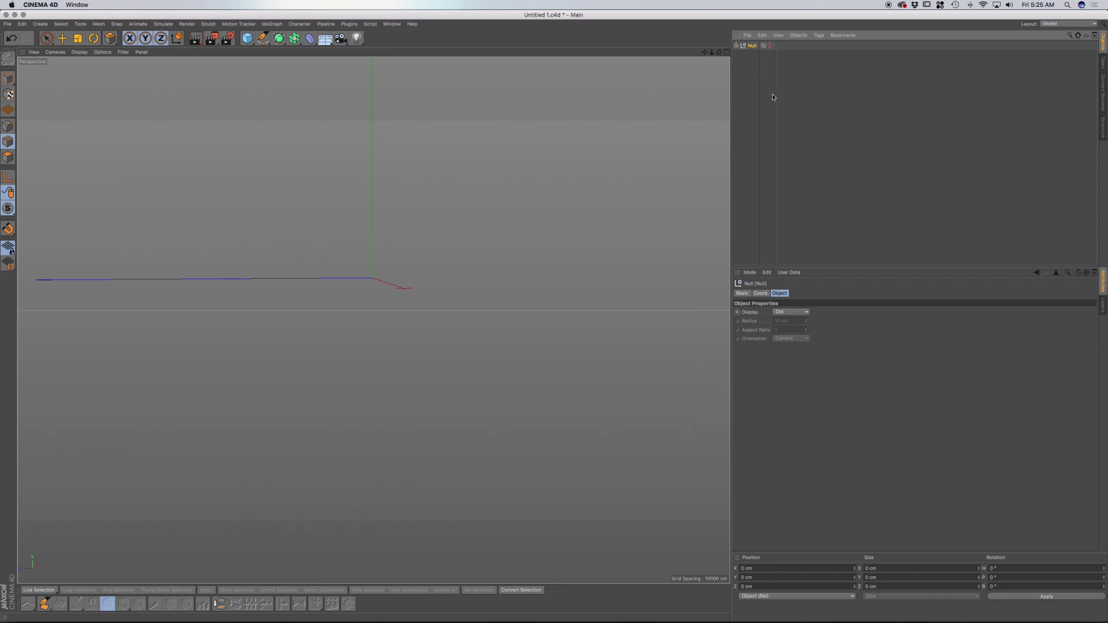
{"action": "left_click", "coordinate": [795, 116]}
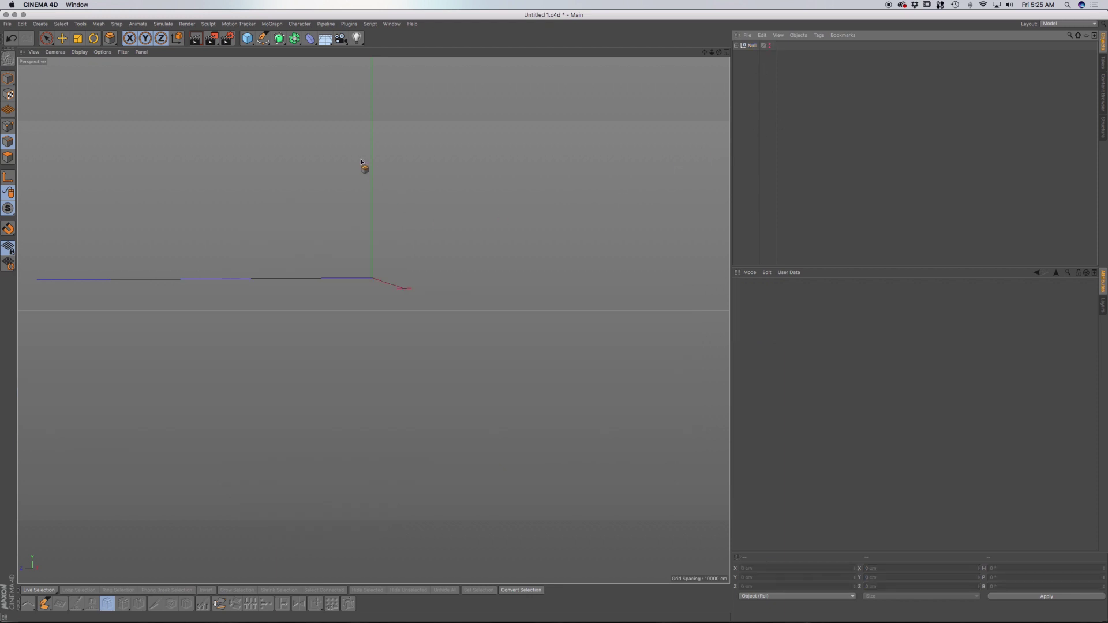
{"action": "scroll", "coordinate": [352, 200], "scroll_direction": "up", "scroll_amount": 5}
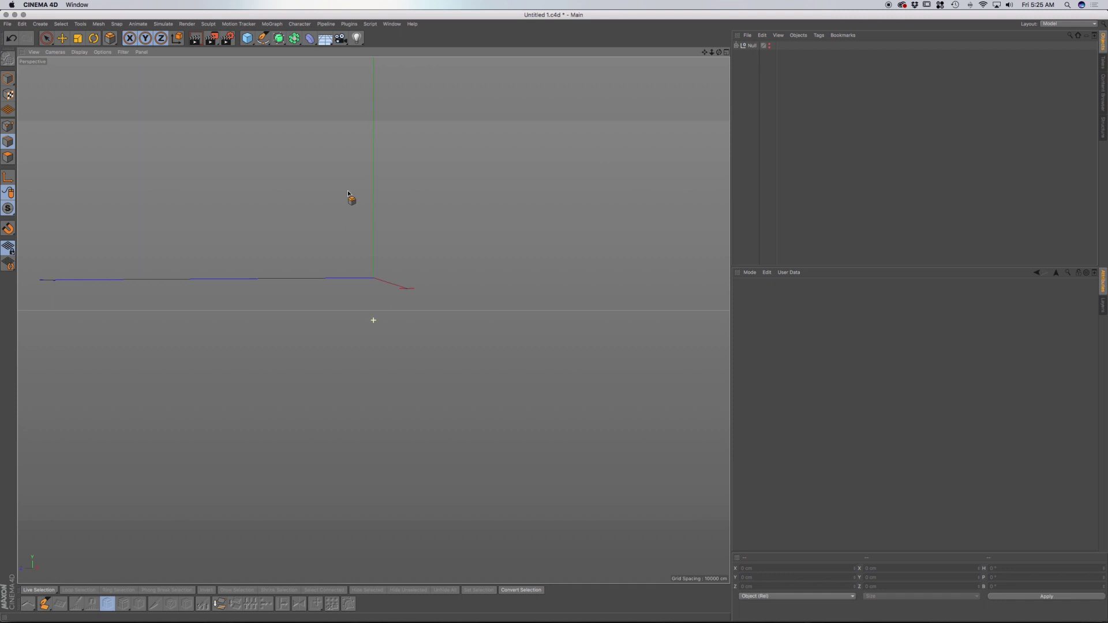
{"action": "left_click", "coordinate": [247, 39]}
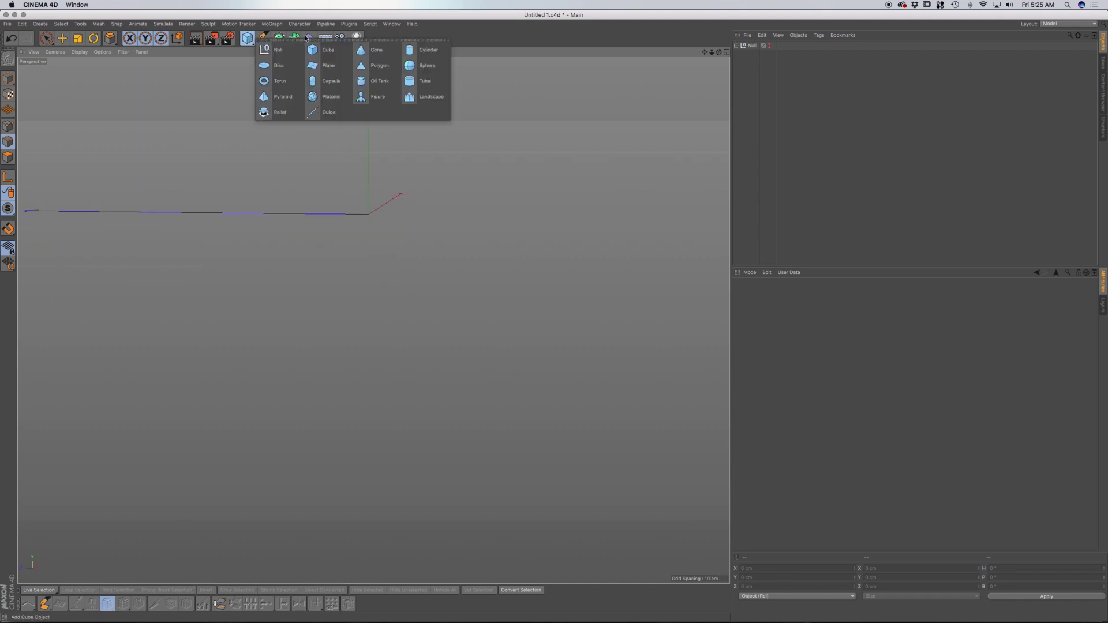
Add a Cylinder, make it editable, and ring-select its vertical side edges.
{"action": "left_click", "coordinate": [425, 50]}
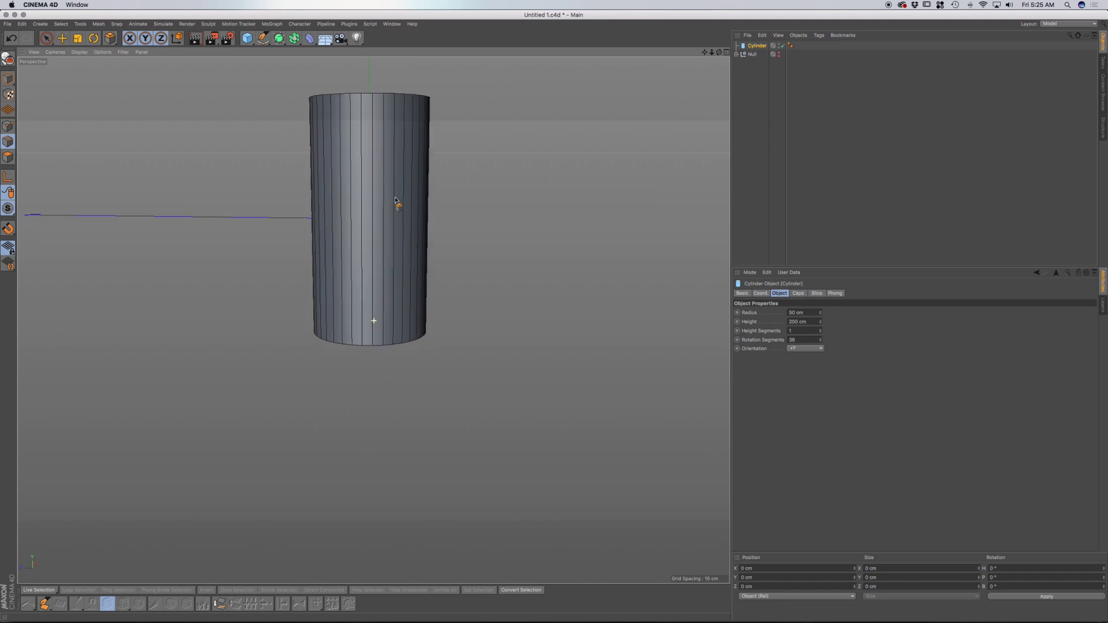
{"action": "left_click_drag", "start_coordinate": [395, 200], "coordinate": [383, 264], "text": "alt"}
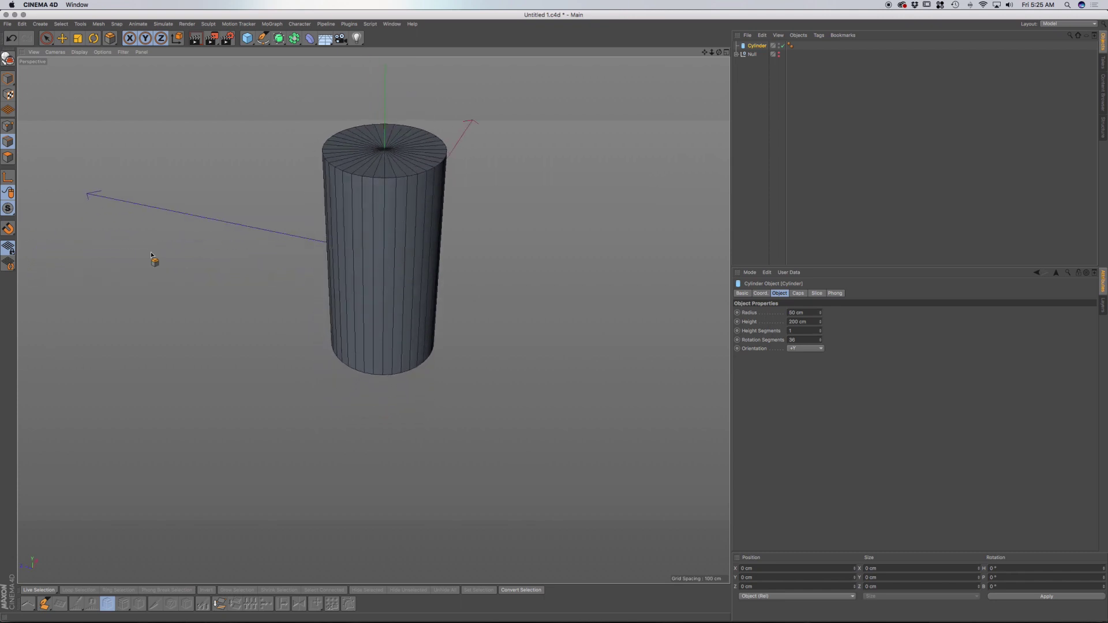
{"action": "left_click", "coordinate": [9, 58]}
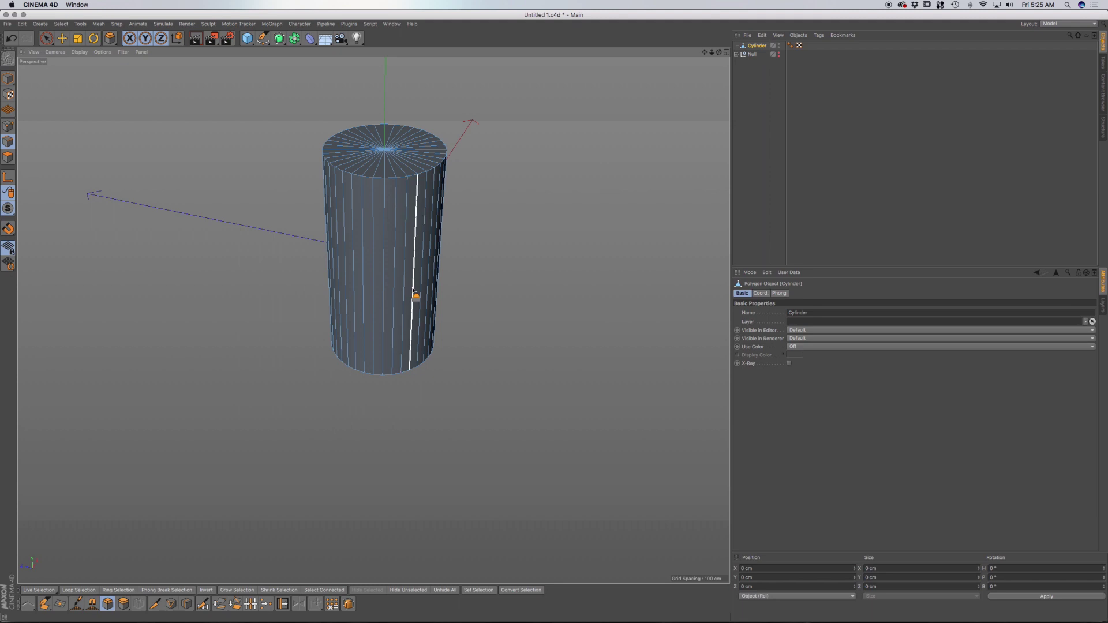
{"action": "key", "text": "u"}
{"action": "key", "text": "b"}
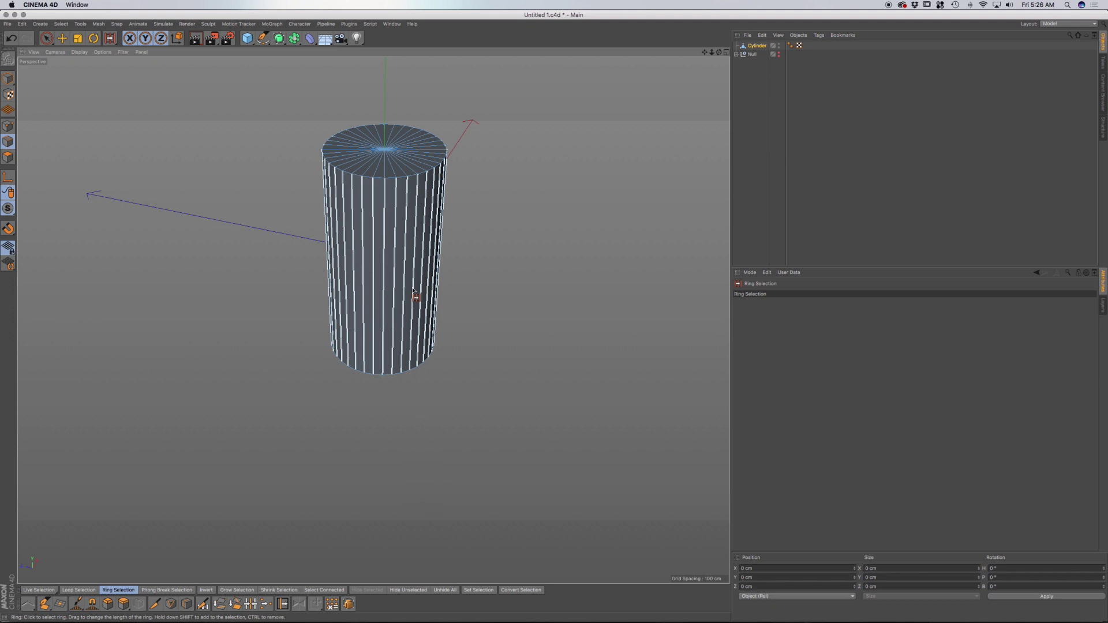
{"action": "left_click", "coordinate": [413, 291]}
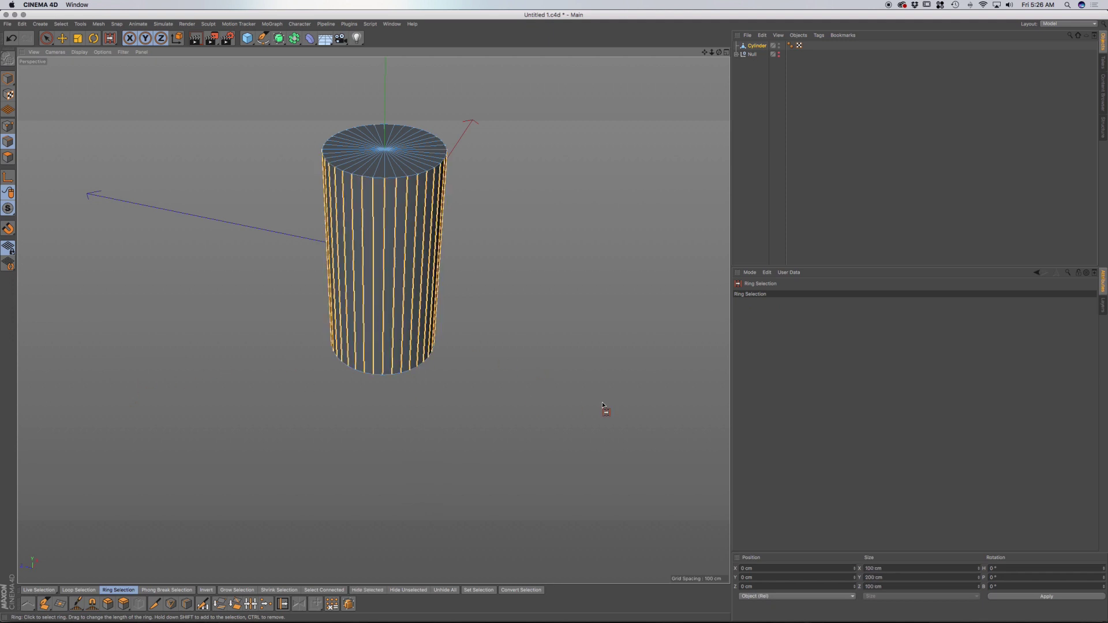
Edge Cut the side edge ring with Subdivision 7 and apply it.
{"action": "key", "text": "m"}
{"action": "key", "text": "f"}
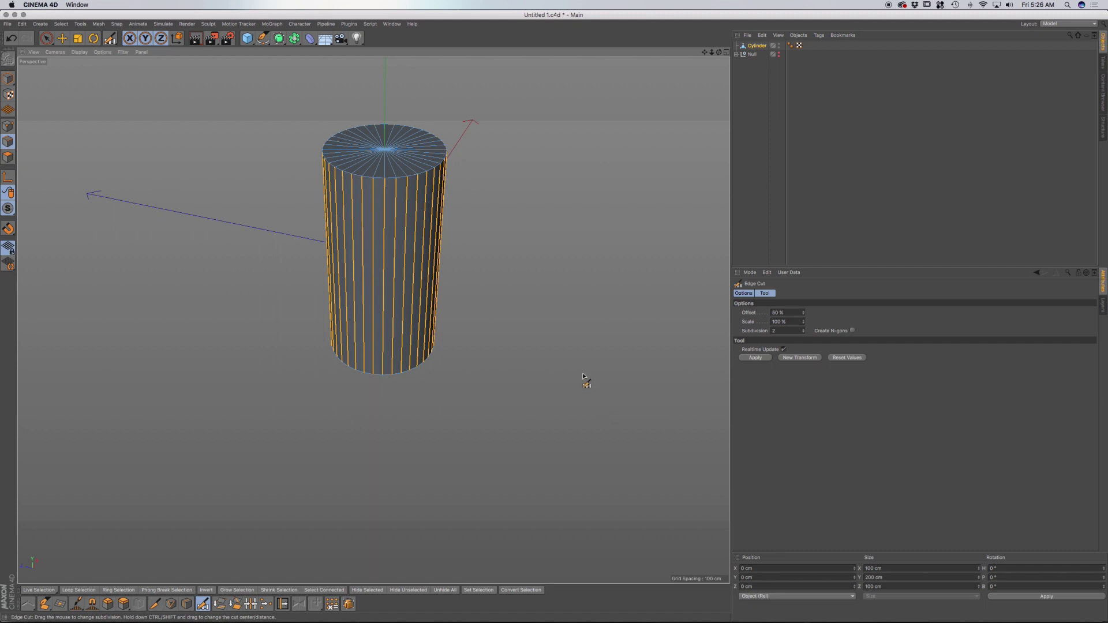
{"action": "left_click", "coordinate": [779, 330]}
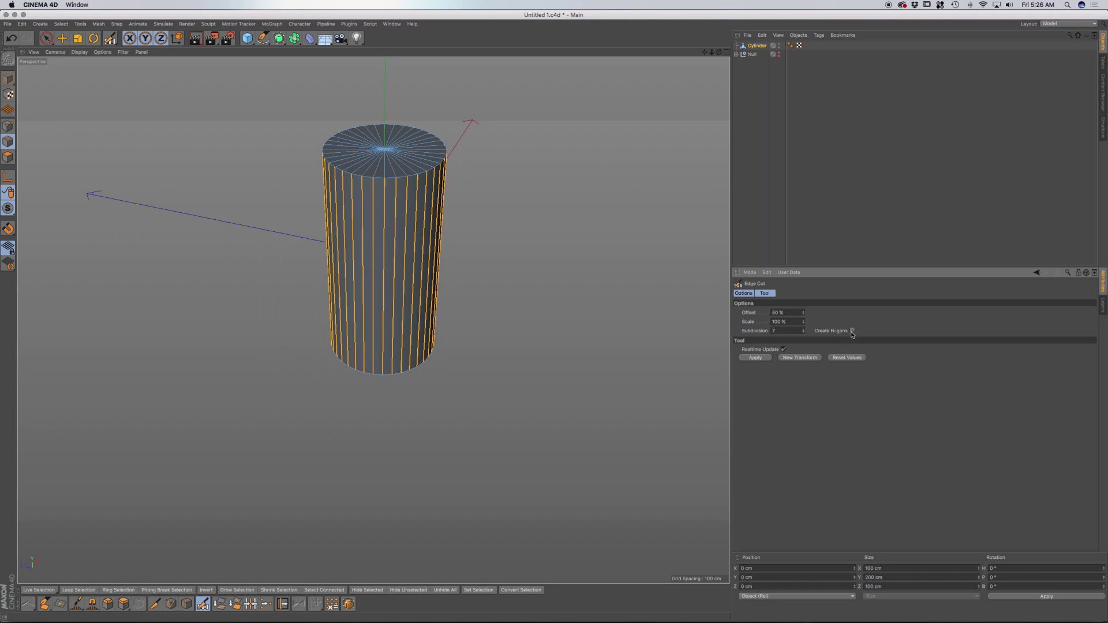
{"action": "left_click", "coordinate": [755, 358]}
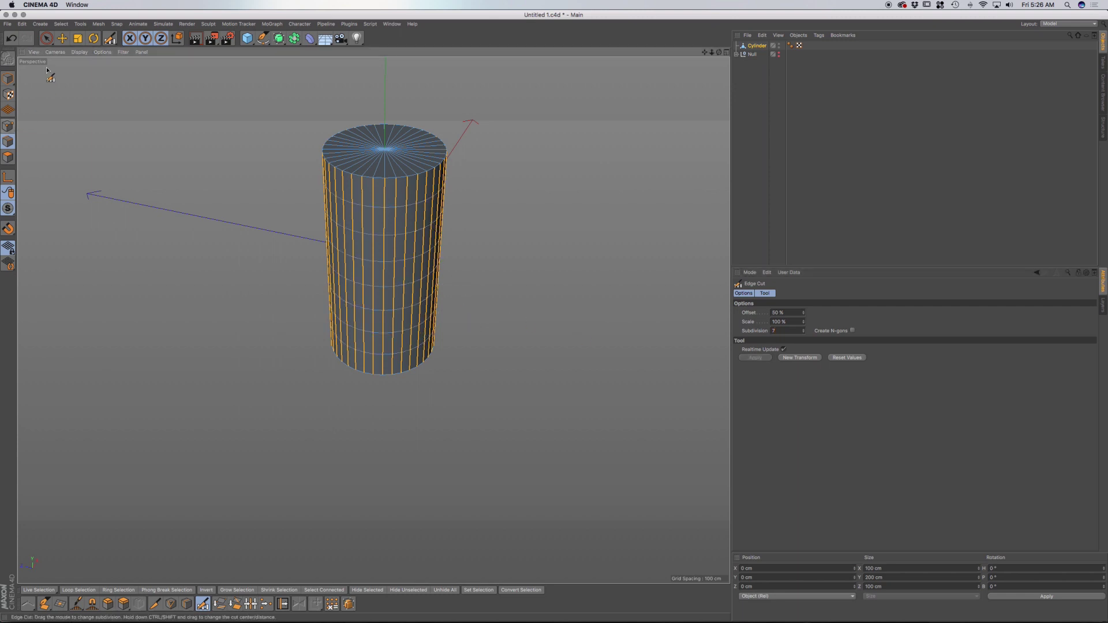
{"action": "key", "text": "space"}
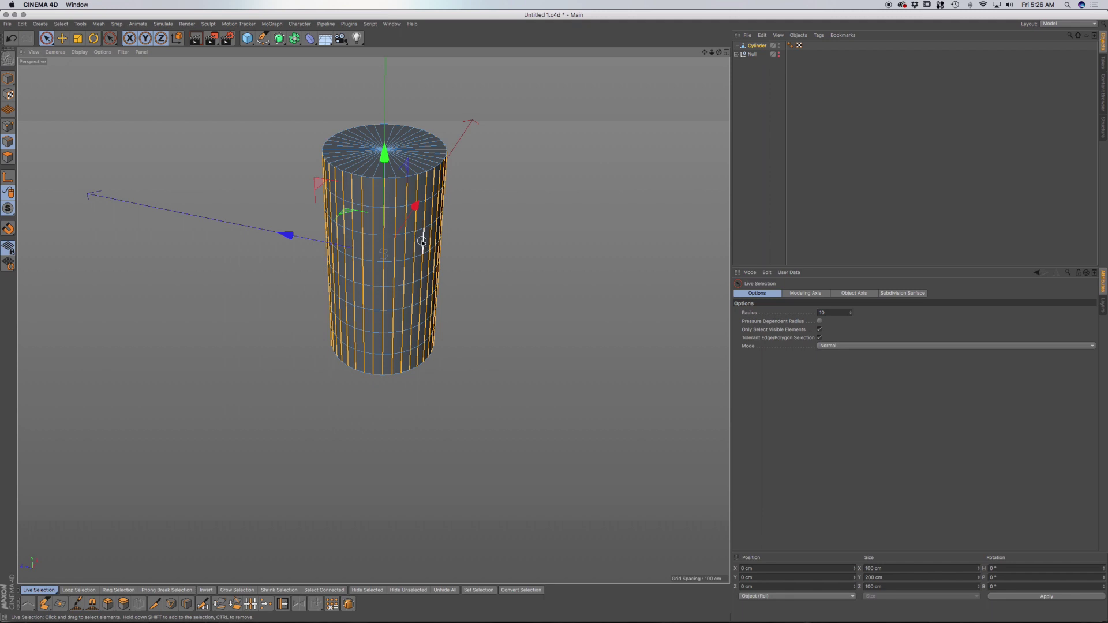
Clear the cylinder's edge selection and activate Loop Selection.
{"action": "key", "text": "u"}
{"action": "key", "text": "l"}
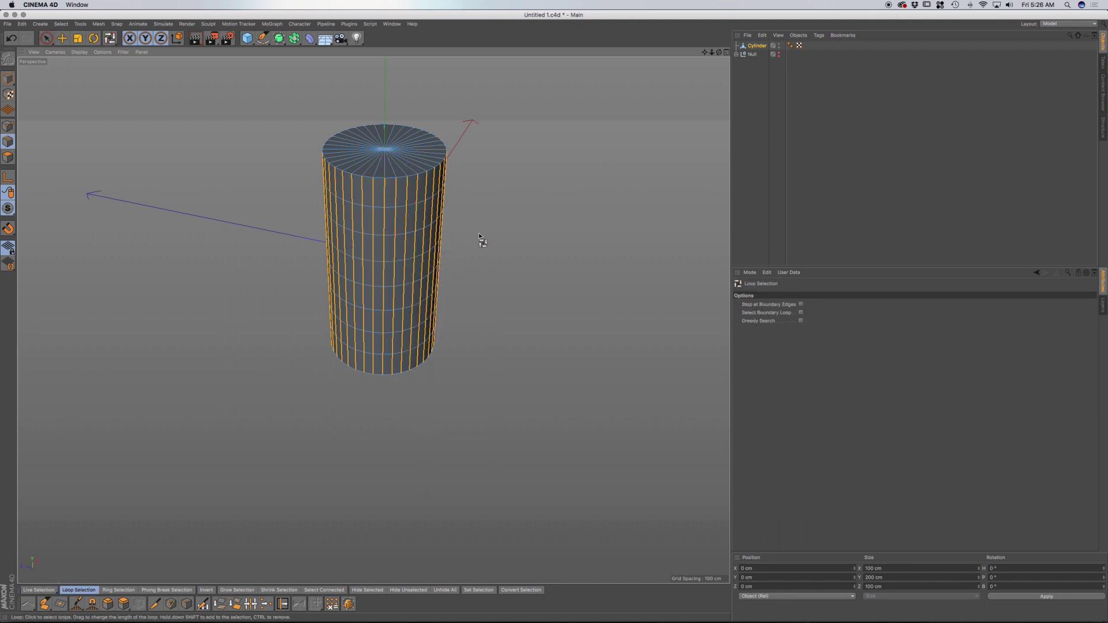
{"action": "key", "text": "space"}
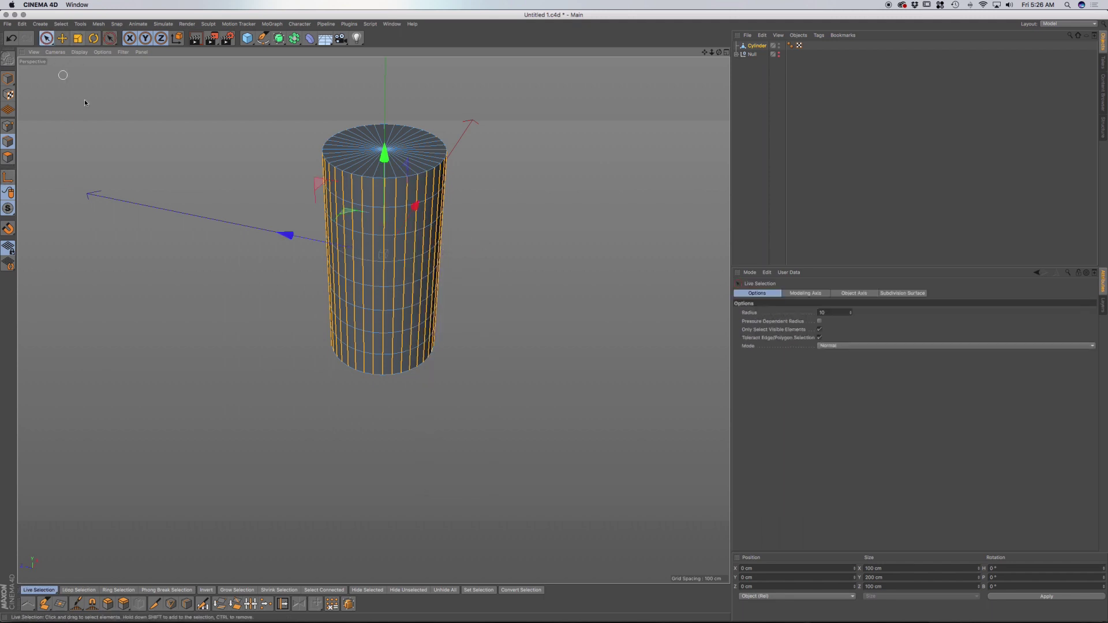
{"action": "left_click", "coordinate": [117, 132]}
{"action": "key", "text": "u"}
{"action": "key", "text": "l"}
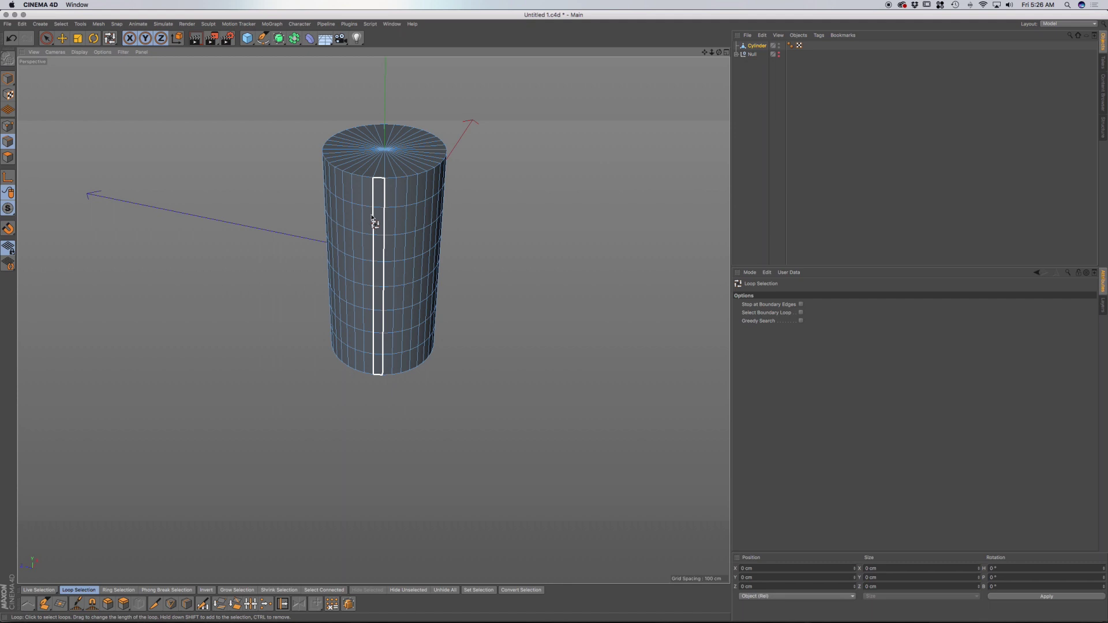
In Polygon mode, select four alternating polygon bands down the cylinder's side.
{"action": "left_click", "coordinate": [10, 157]}
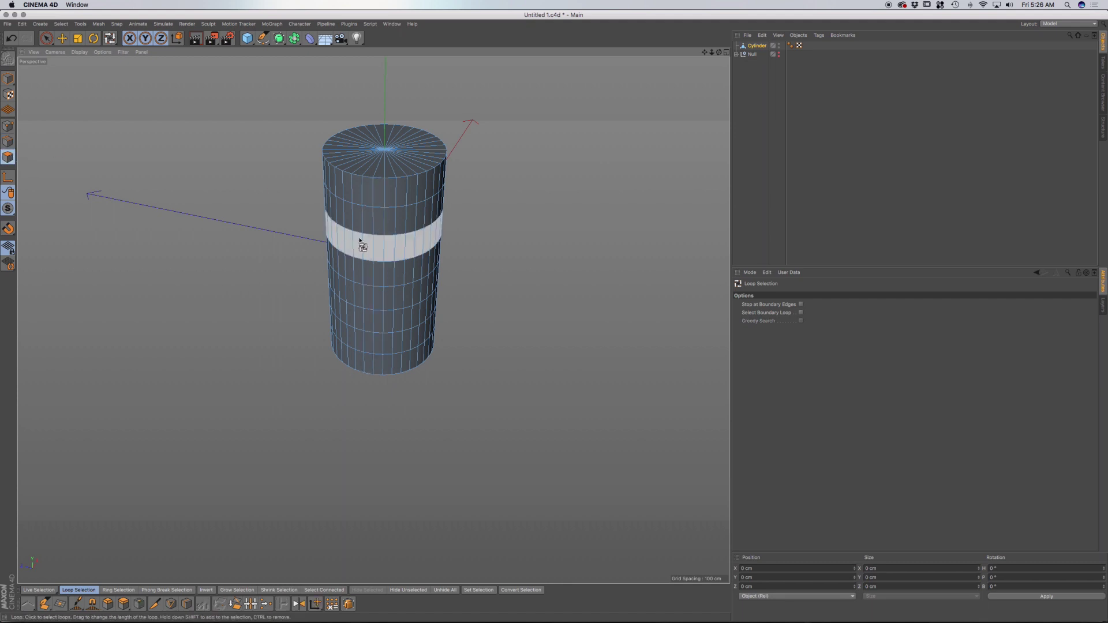
{"action": "left_click", "coordinate": [384, 225]}
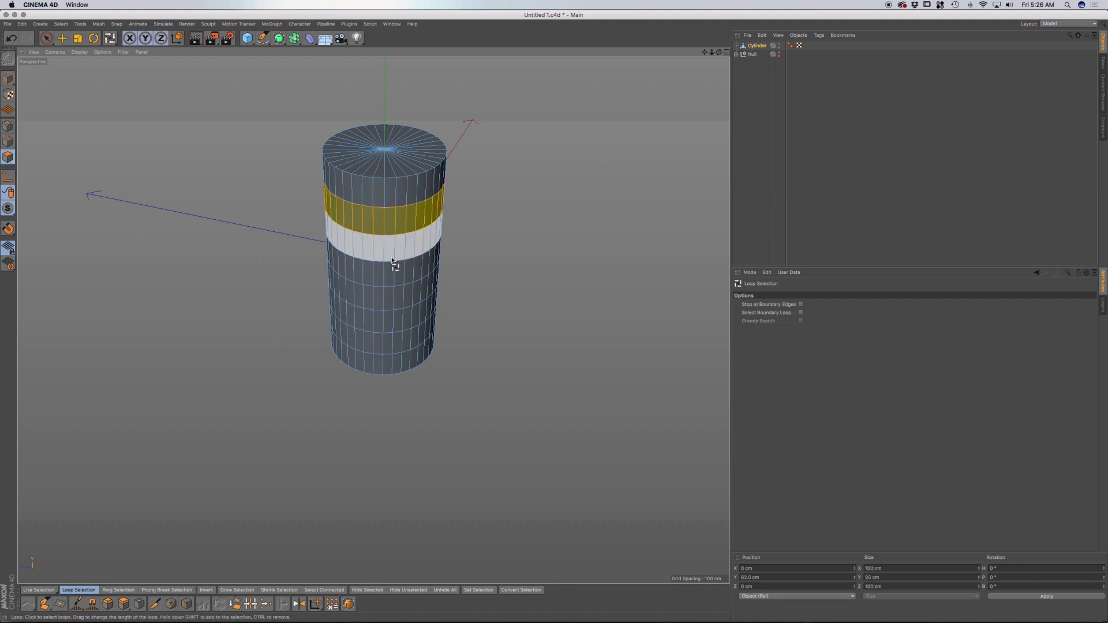
{"action": "left_click", "coordinate": [400, 280], "text": "shift"}
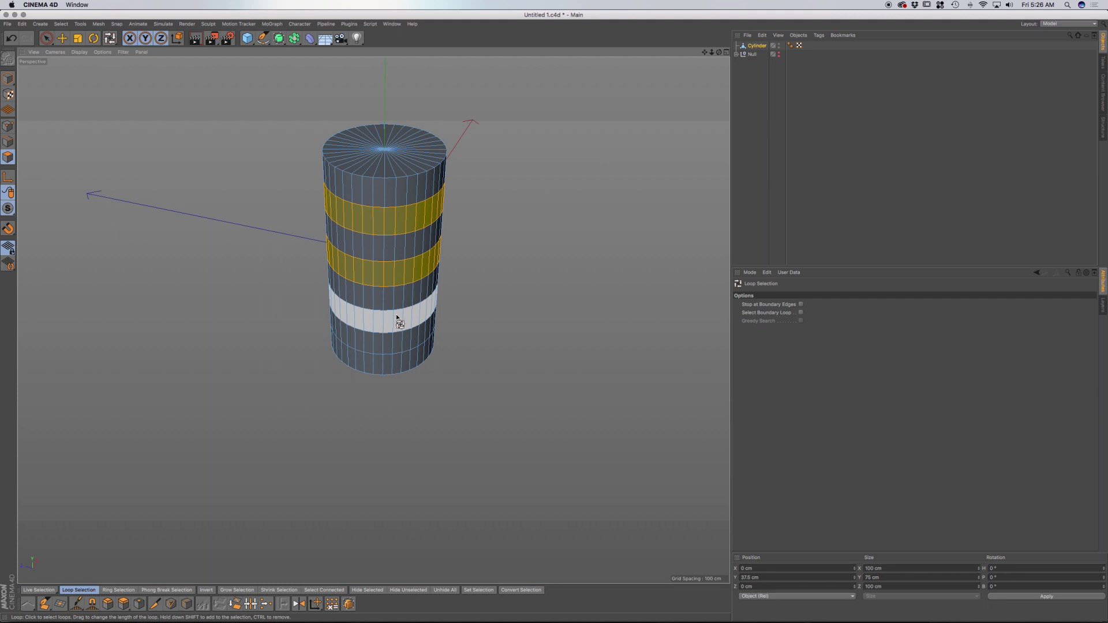
{"action": "left_click", "coordinate": [398, 318], "text": "shift"}
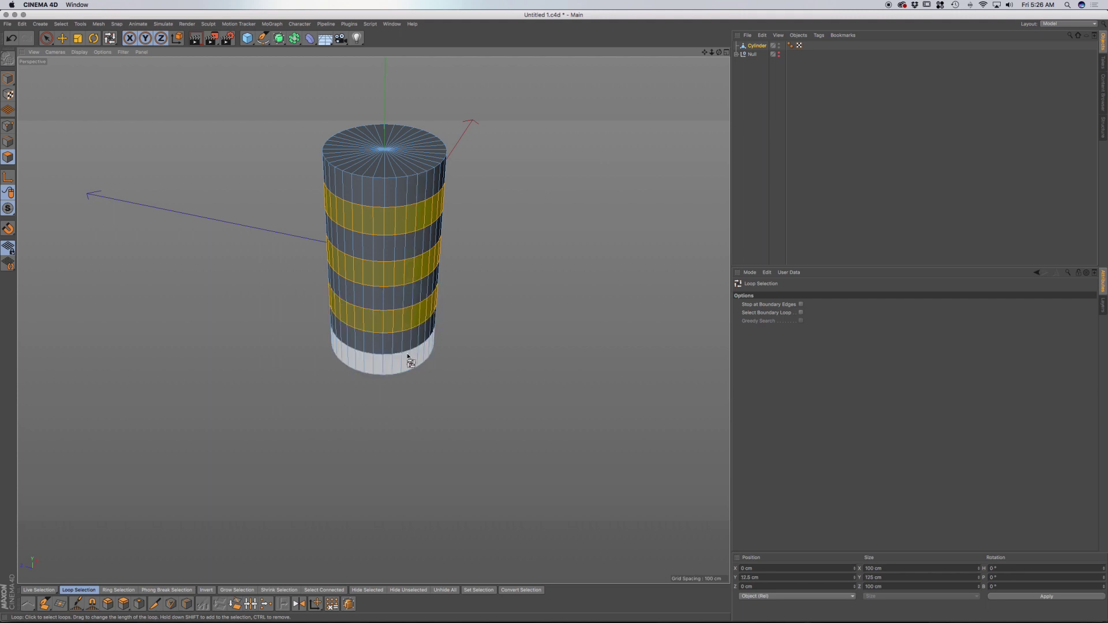
{"action": "left_click", "coordinate": [408, 363], "text": "shift"}
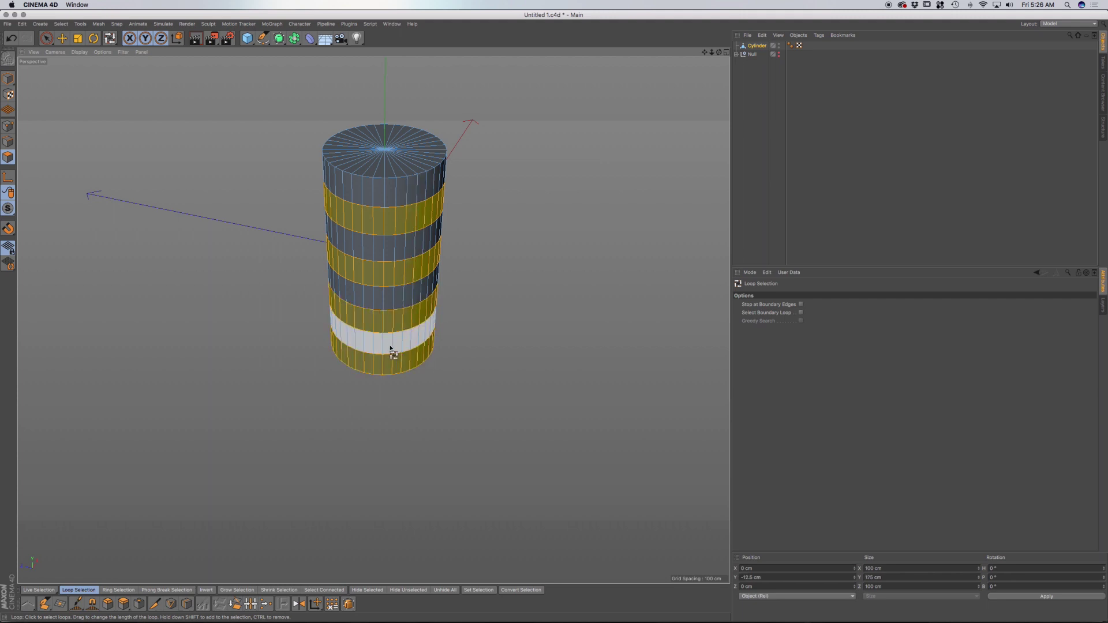
{"action": "left_click_drag", "start_coordinate": [376, 248], "coordinate": [404, 248], "text": "alt"}
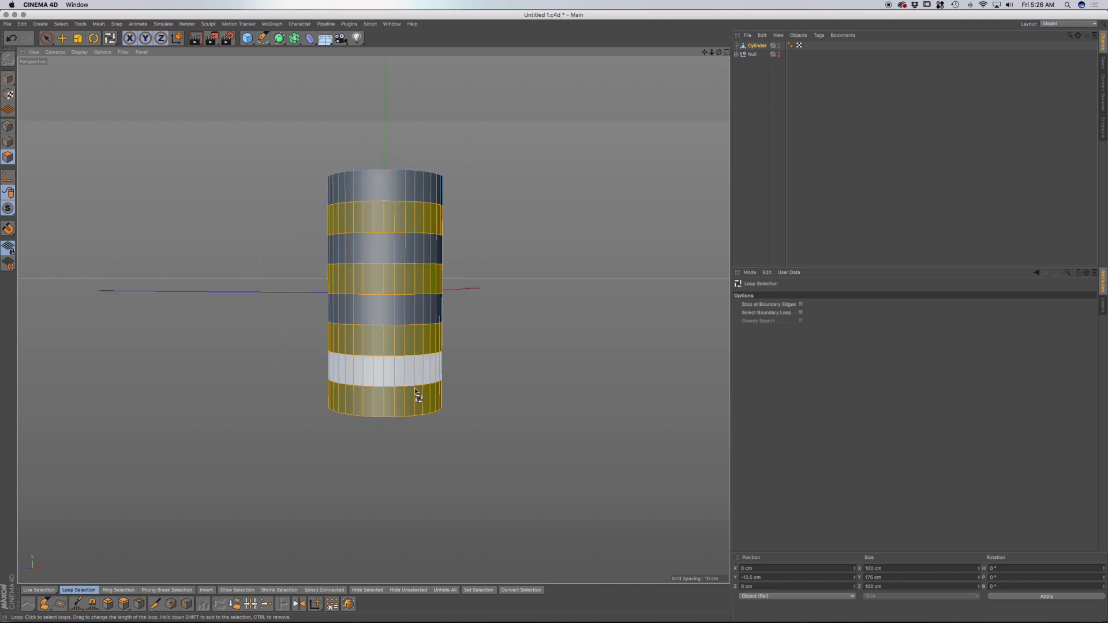
{"action": "left_click_drag", "start_coordinate": [407, 327], "coordinate": [438, 380], "text": "alt"}
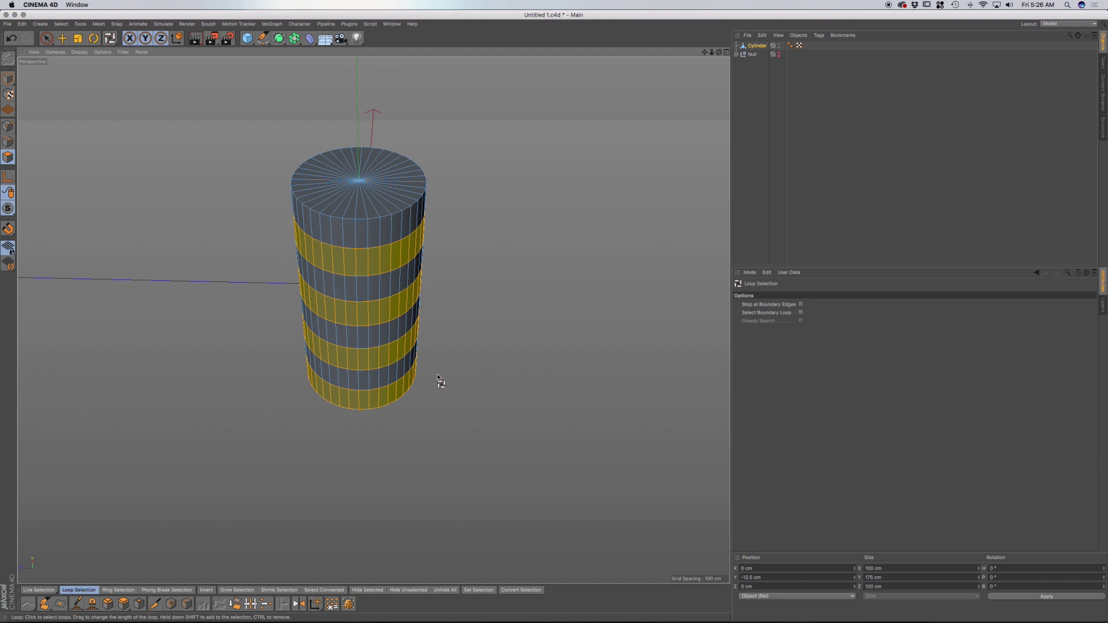
Extrude the four selected bands outward by about 4 cm into raised rings.
{"action": "key", "text": "e"}
{"action": "key", "text": "super+z"}
{"action": "key", "text": "super+z"}
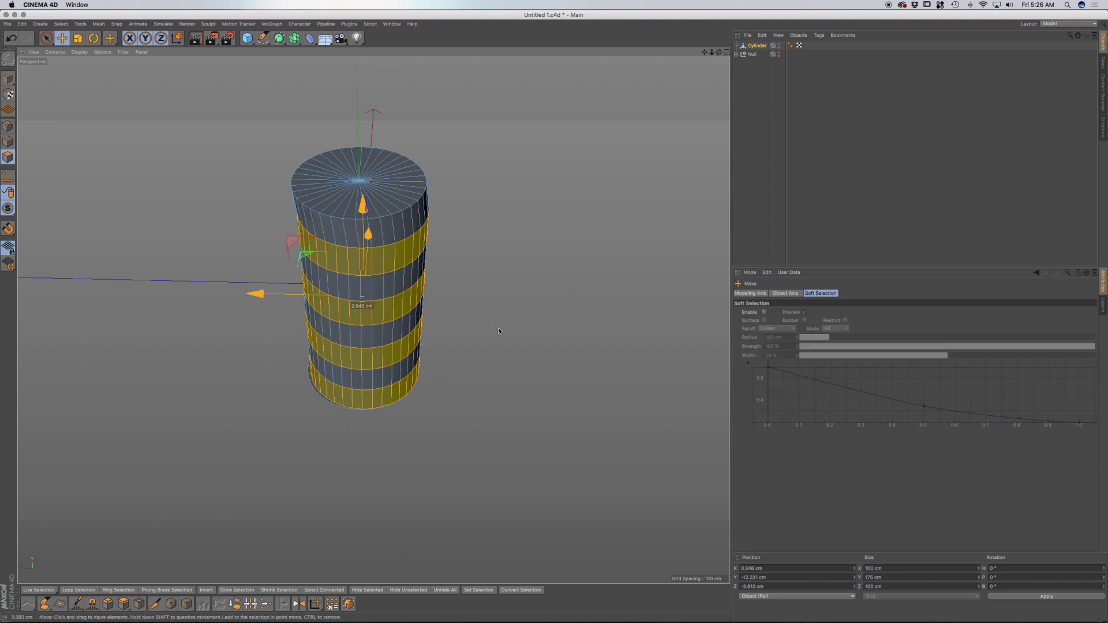
{"action": "key", "text": "d"}
{"action": "mouse_move", "coordinate": [514, 330]}
{"action": "left_mouse_down"}
{"action": "mouse_move", "coordinate": [538, 330]}
{"action": "mouse_move", "coordinate": [519, 329]}
{"action": "left_mouse_up"}
{"action": "left_click_drag", "start_coordinate": [353, 364], "coordinate": [240, 317], "text": "alt"}
{"action": "scroll", "coordinate": [448, 363], "scroll_direction": "up", "scroll_amount": 8}
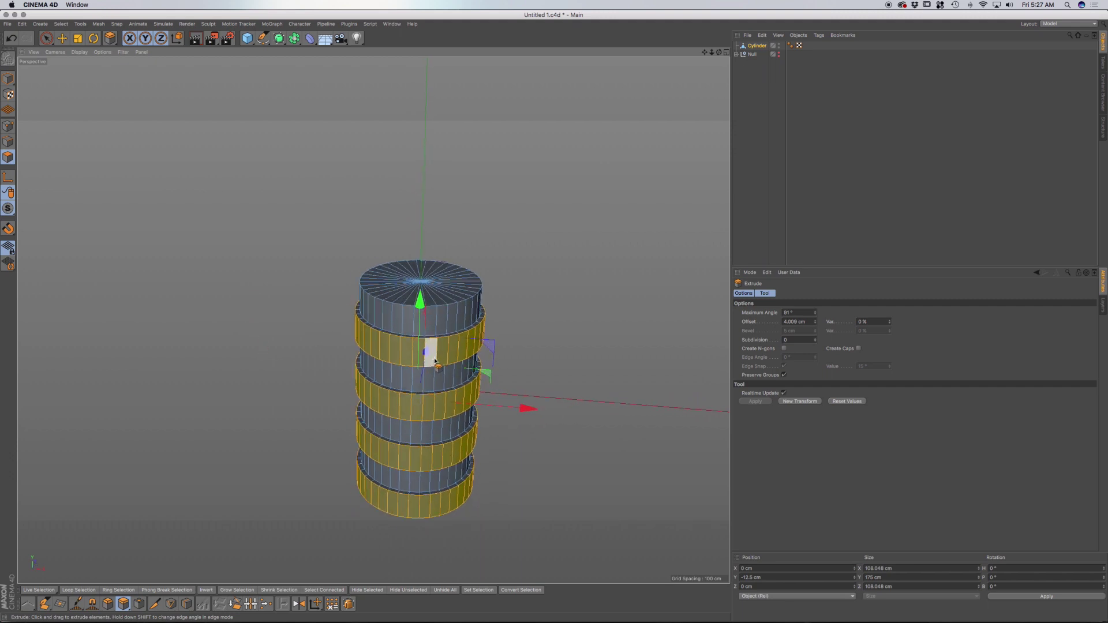
{"action": "middle_click_drag", "start_coordinate": [444, 313], "coordinate": [438, 309], "text": "alt"}
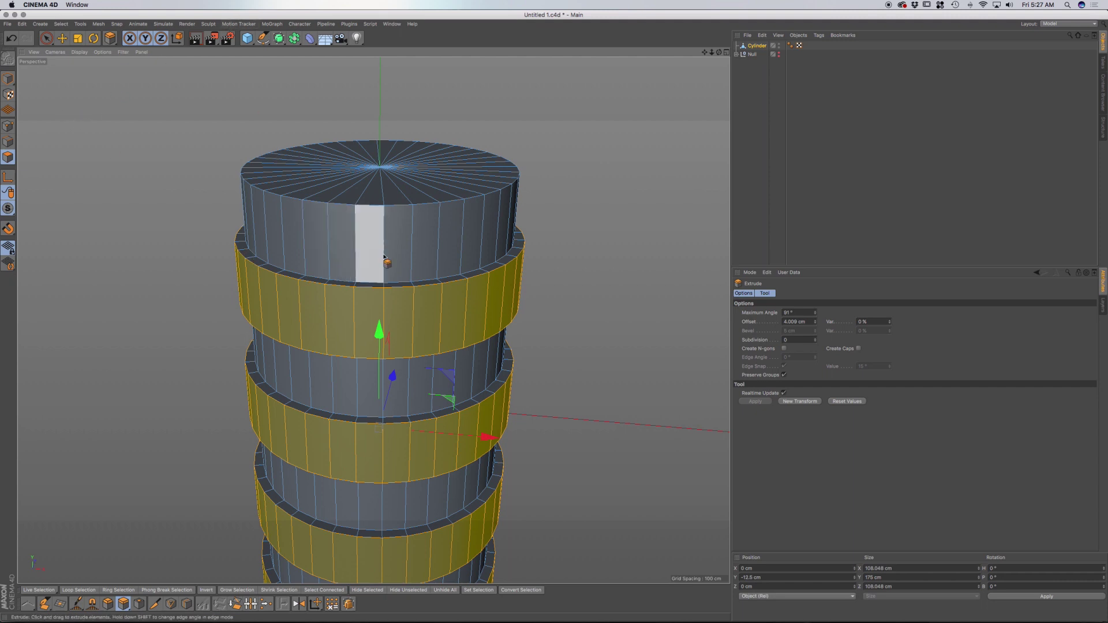
In Edge mode, loop-select the edge loop at the top ring.
{"action": "key", "text": "Return"}
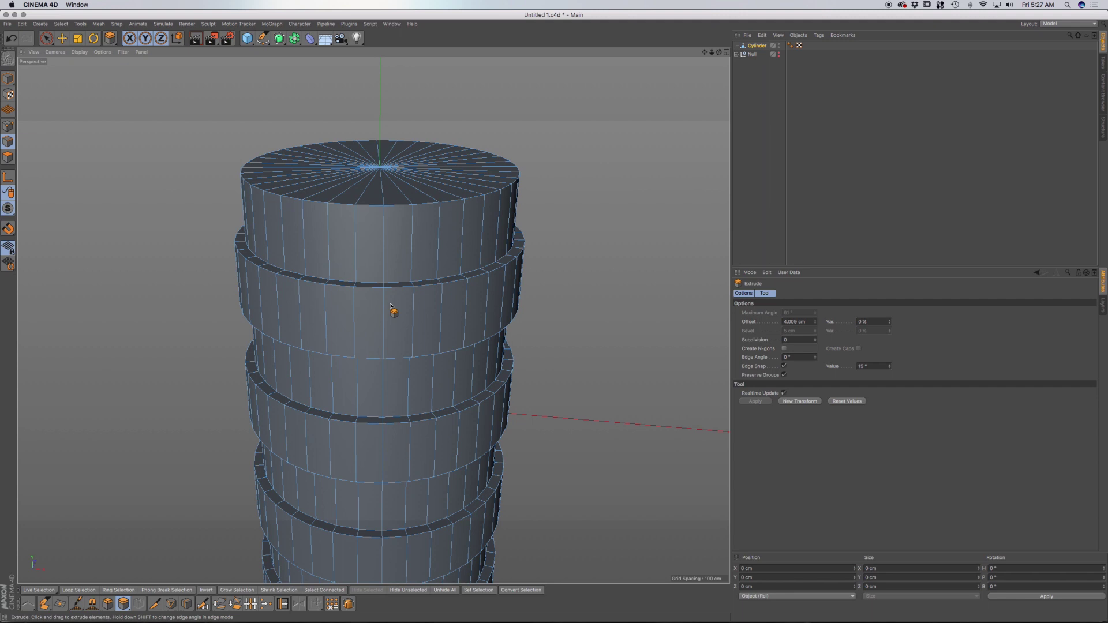
{"action": "key", "text": "u"}
{"action": "key", "text": "l"}
{"action": "left_click", "coordinate": [398, 288]}
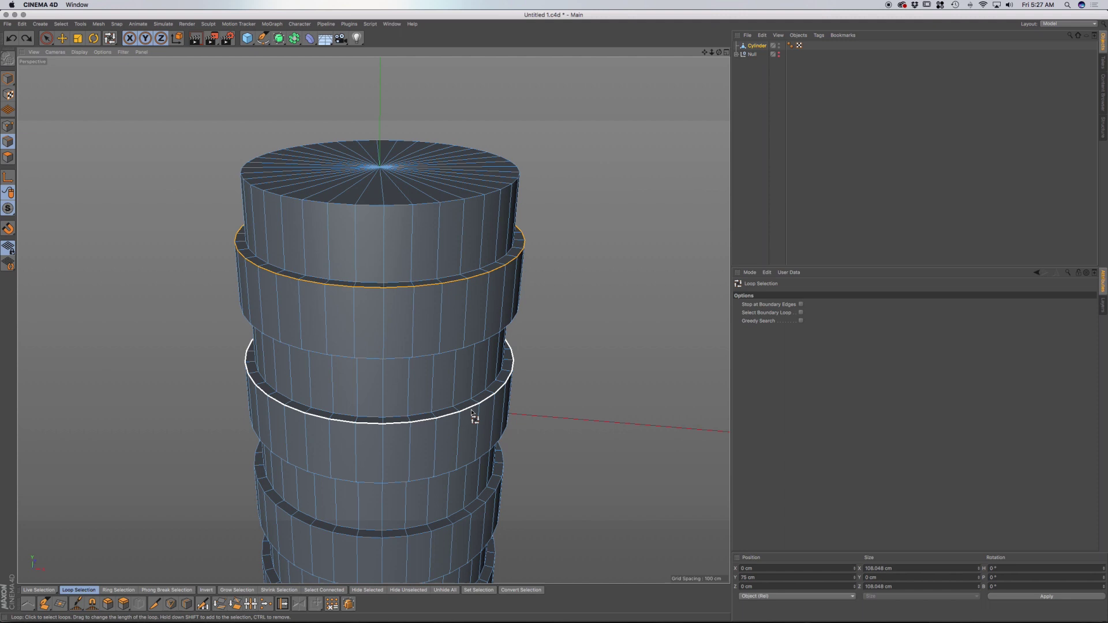
Inset the raised ring faces by 1.854 cm with Extrude Inner and add a Subdivision Surface.
{"action": "key", "text": "Return"}
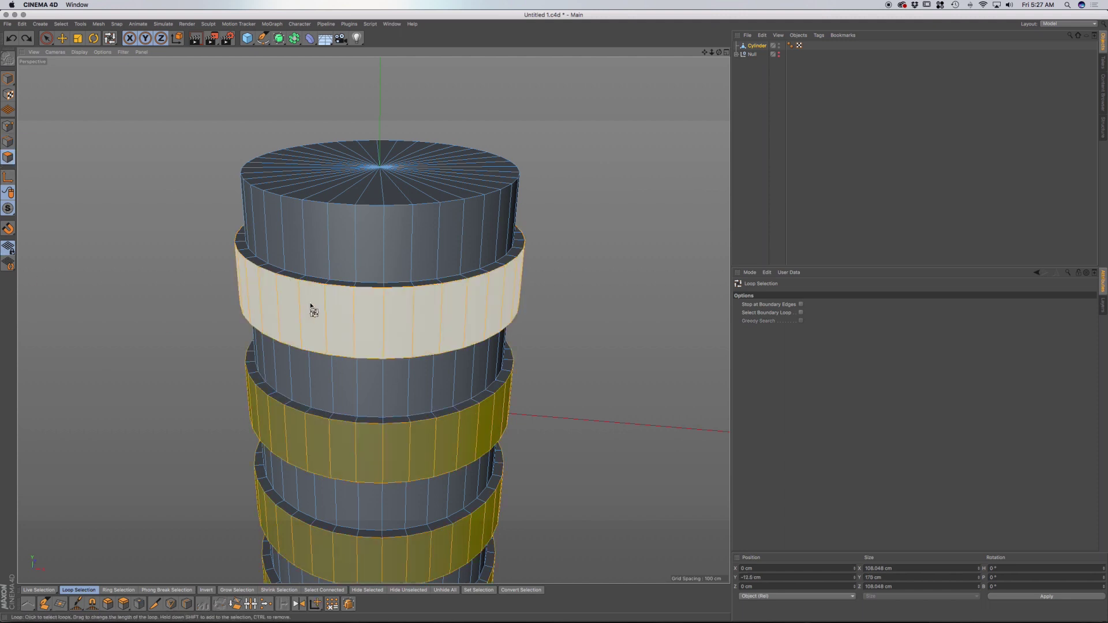
{"action": "key", "text": "i"}
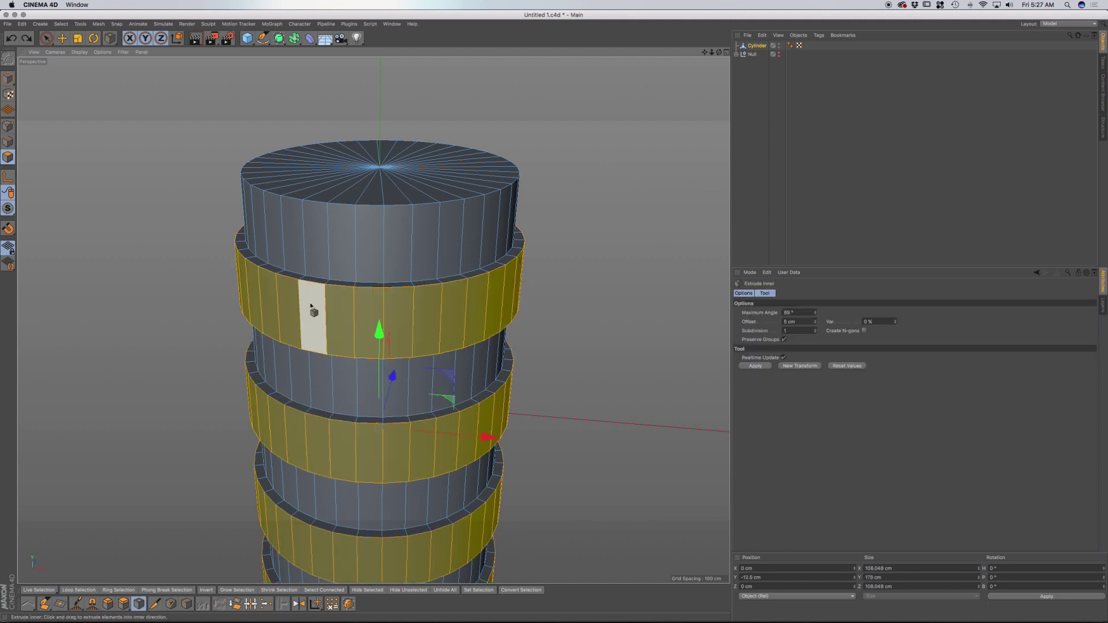
{"action": "left_click_drag", "start_coordinate": [462, 321], "coordinate": [447, 322]}
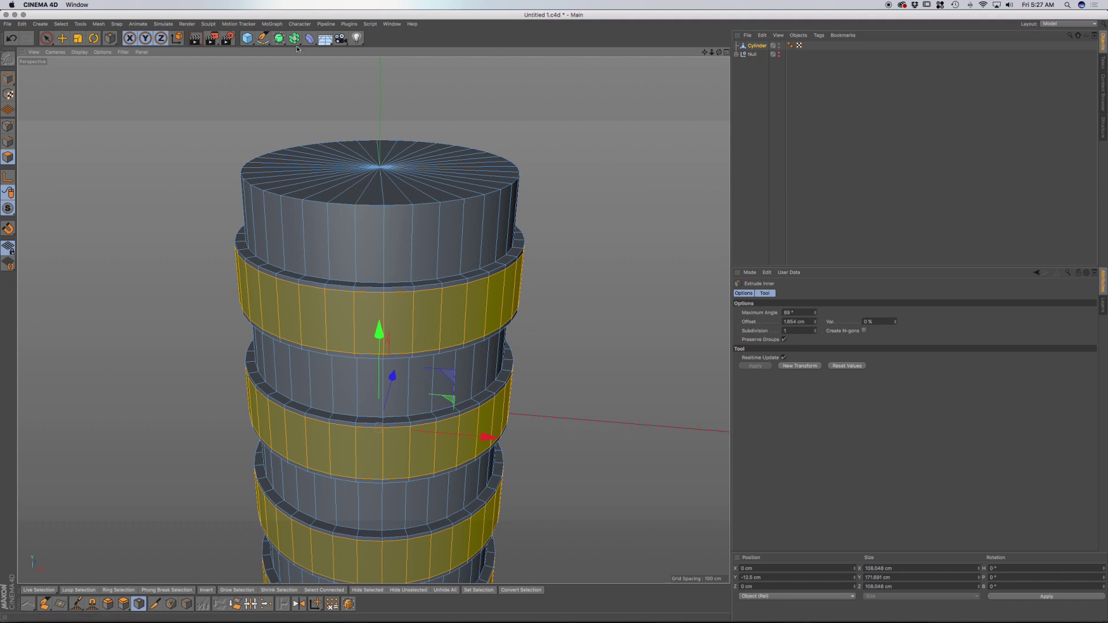
{"action": "left_click", "coordinate": [279, 38]}
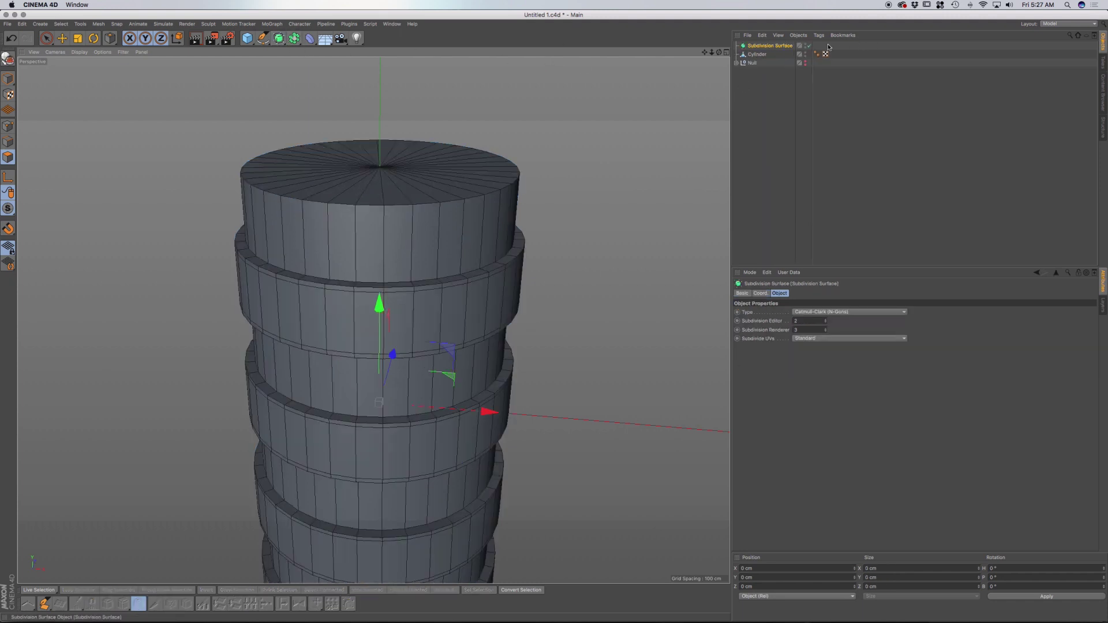
Parent the Cylinder under the Subdivision Surface and inspect the smoothed rings without wireframe.
{"action": "left_click_drag", "start_coordinate": [756, 56], "coordinate": [763, 47]}
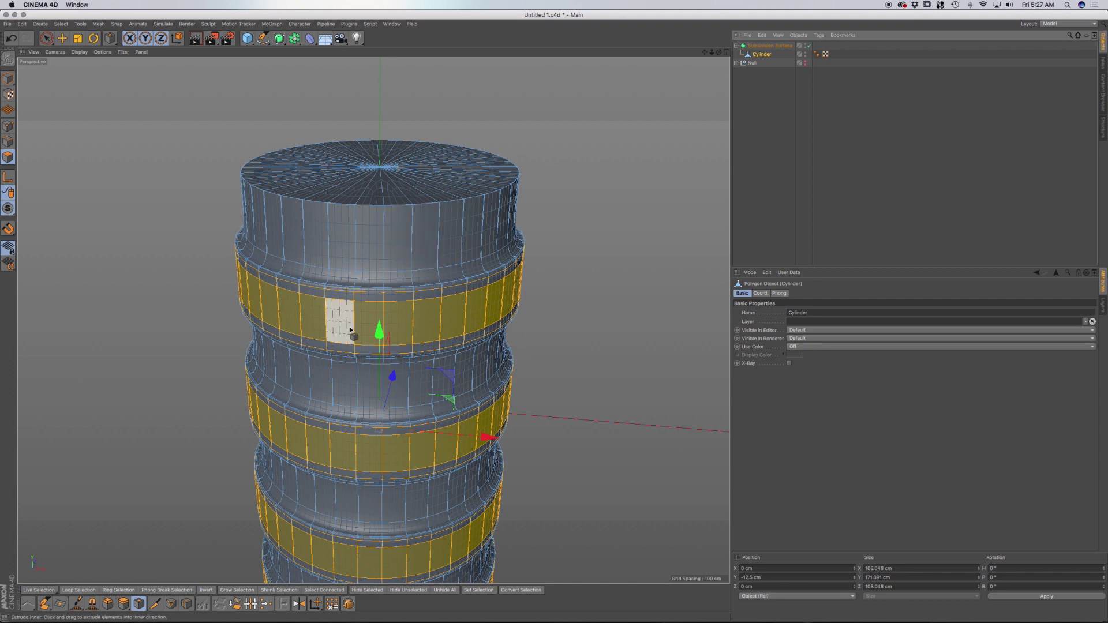
{"action": "left_click_drag", "start_coordinate": [8, 79], "coordinate": [25, 91]}
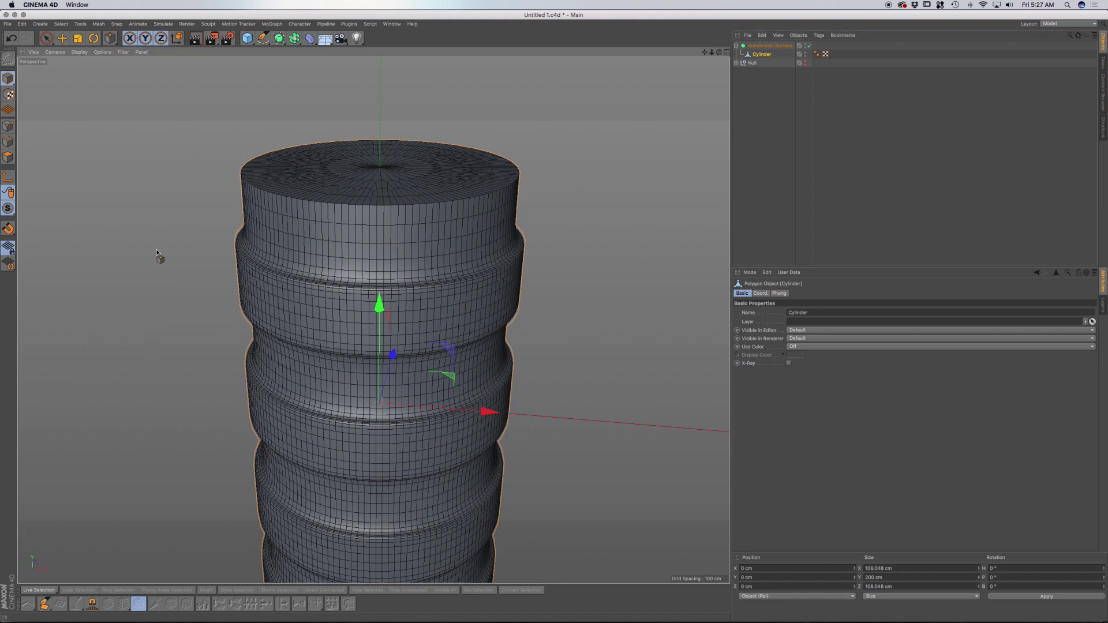
{"action": "key", "text": "n"}
{"action": "key", "text": "a"}
{"action": "middle_click_drag", "start_coordinate": [367, 407], "coordinate": [346, 299], "text": "alt"}
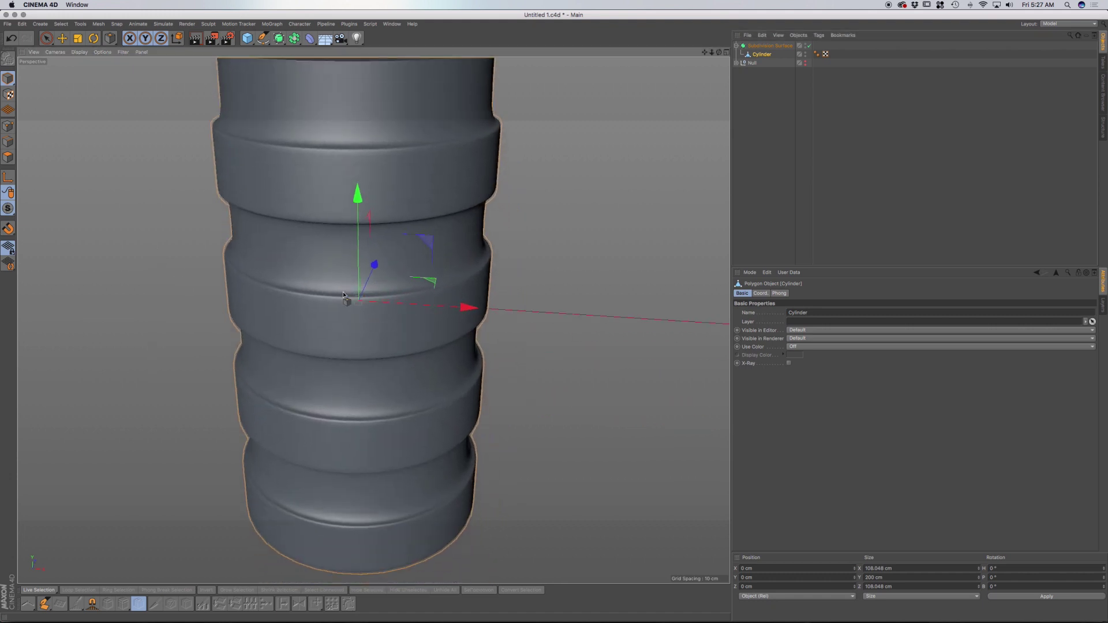
{"action": "scroll", "coordinate": [346, 300], "scroll_direction": "down", "scroll_amount": 3}
{"action": "left_click_drag", "start_coordinate": [346, 299], "coordinate": [326, 334], "text": "alt"}
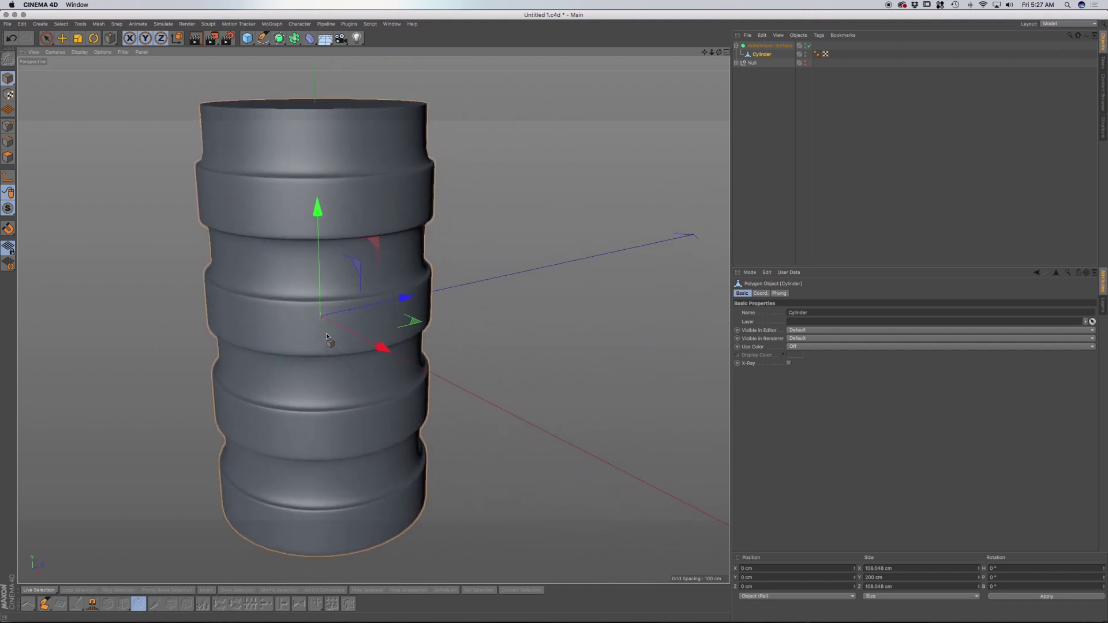
{"action": "right_click_drag", "start_coordinate": [327, 333], "coordinate": [324, 368], "text": "alt"}
{"action": "left_click_drag", "start_coordinate": [311, 275], "coordinate": [371, 317], "text": "alt"}
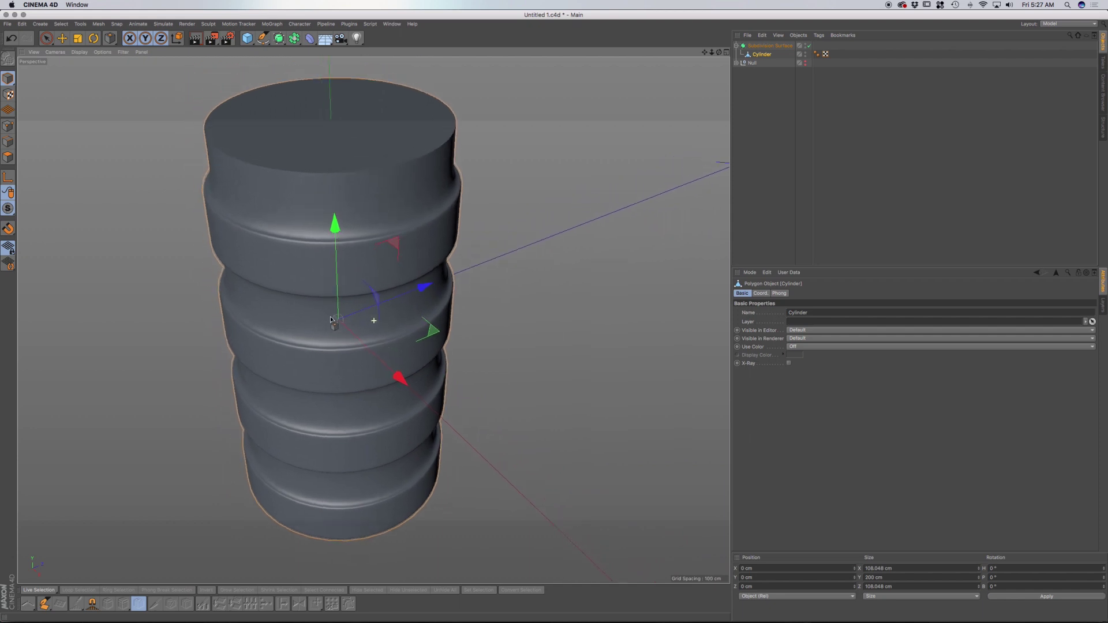
Group the Subdivision Surface and Cylinder into a new Null.
{"action": "left_click", "coordinate": [767, 47]}
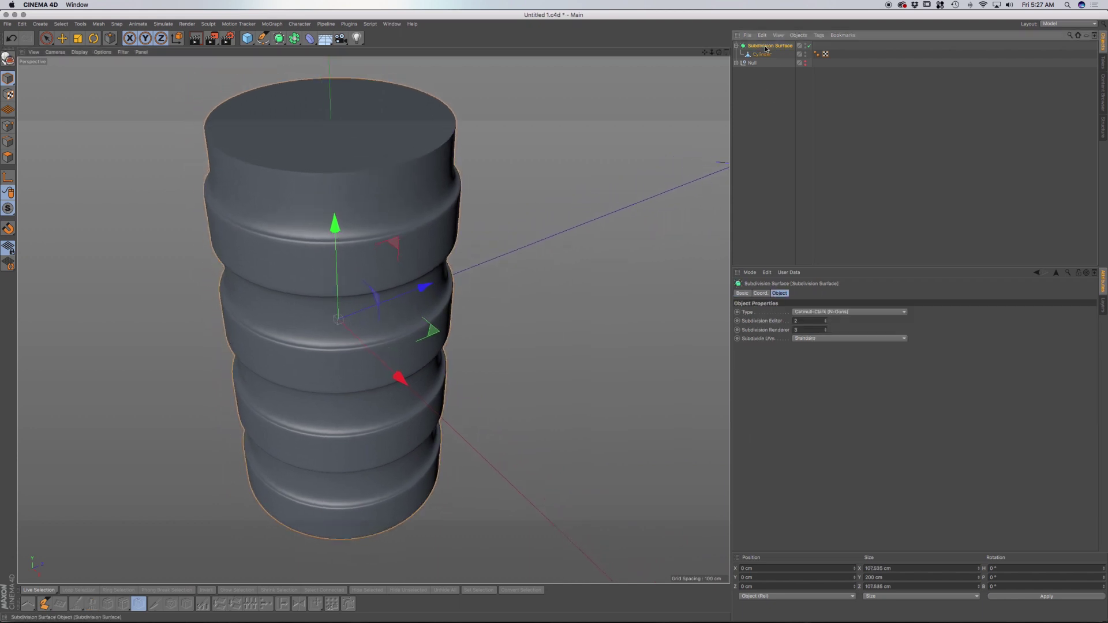
{"action": "left_click", "coordinate": [764, 55], "text": "ctrl"}
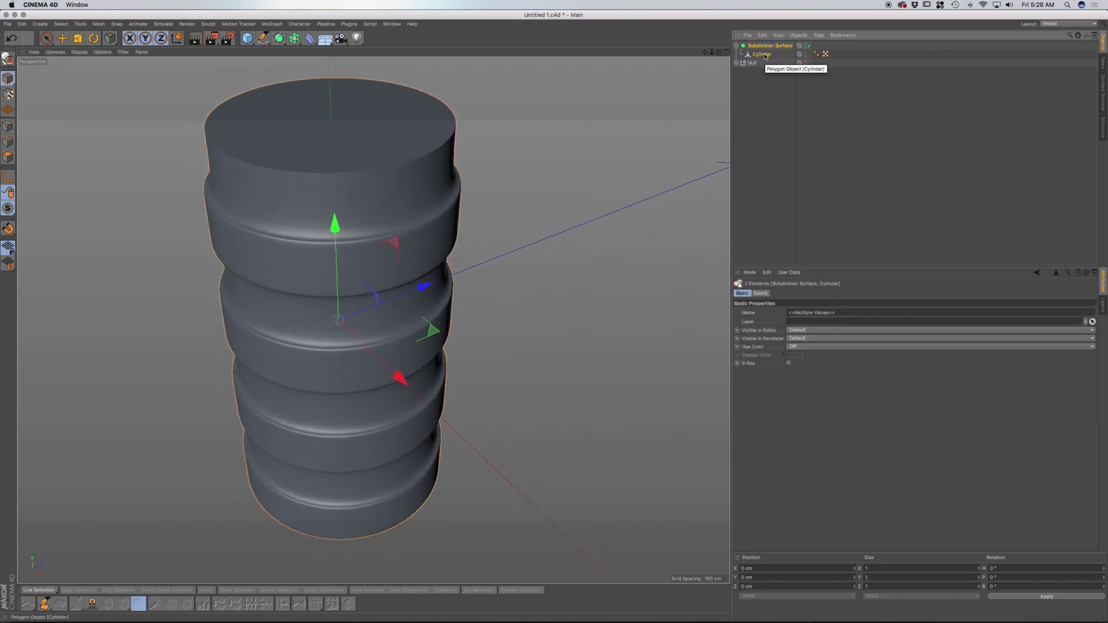
{"action": "key", "text": "alt+g"}
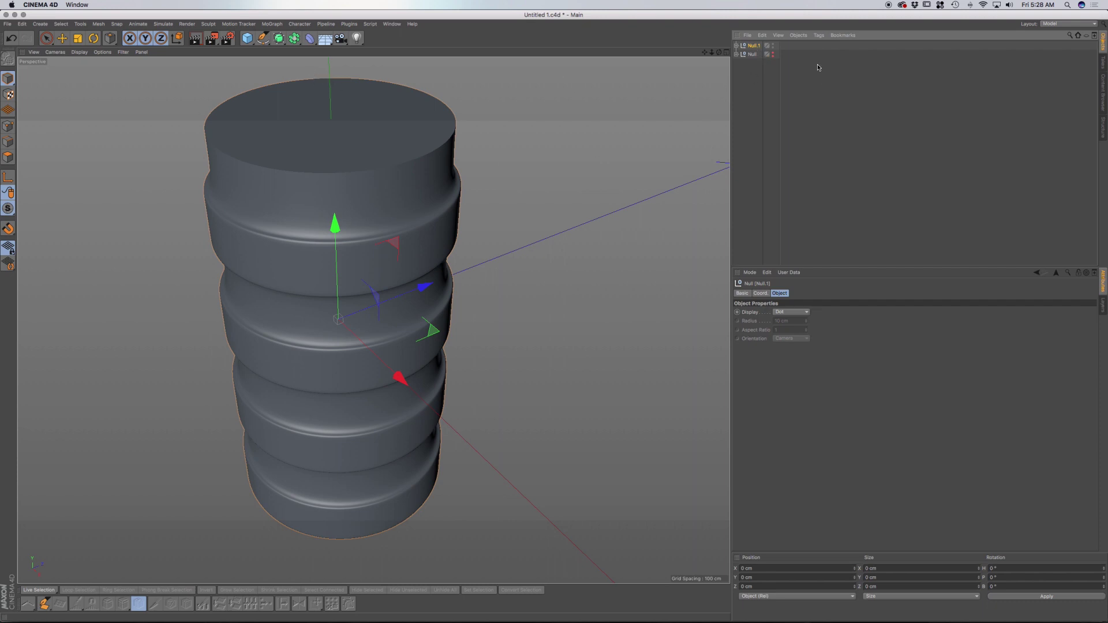
Hide the cylinder group, add a 100 cm, 24-segment Sphere and make it editable.
{"action": "double_click", "coordinate": [773, 44]}
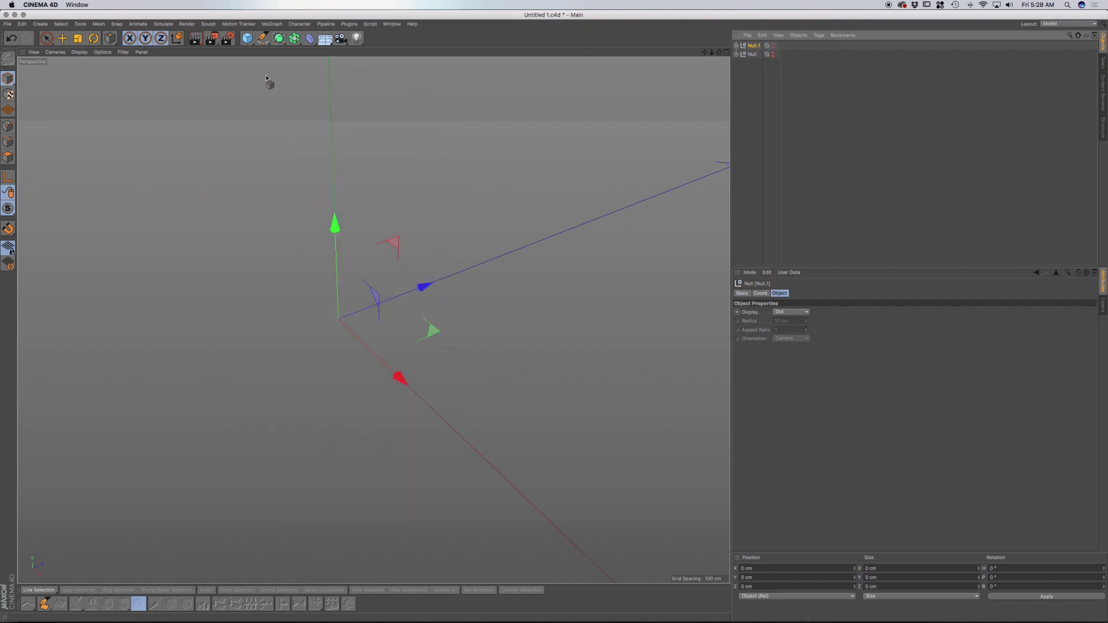
{"action": "left_click", "coordinate": [251, 43]}
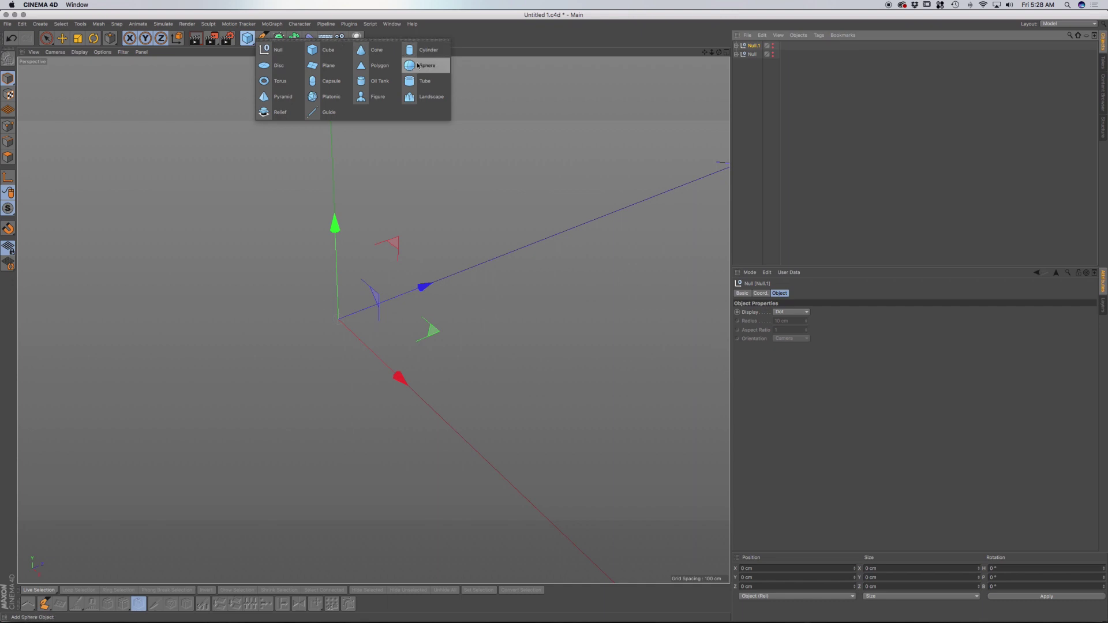
{"action": "left_click", "coordinate": [424, 67]}
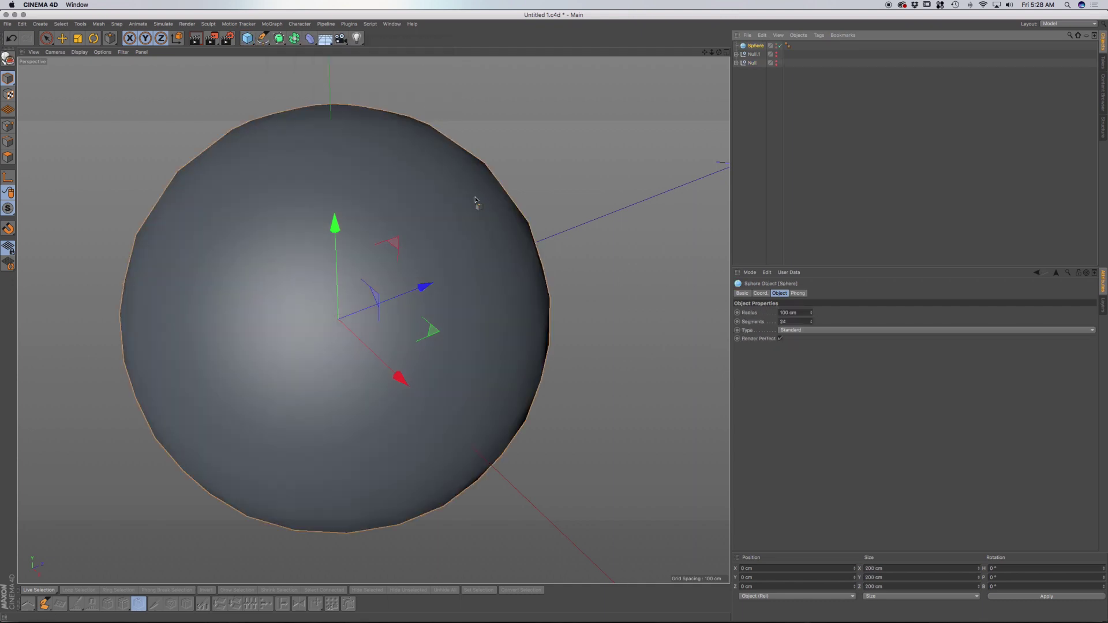
{"action": "key", "text": "n"}
{"action": "key", "text": "b"}
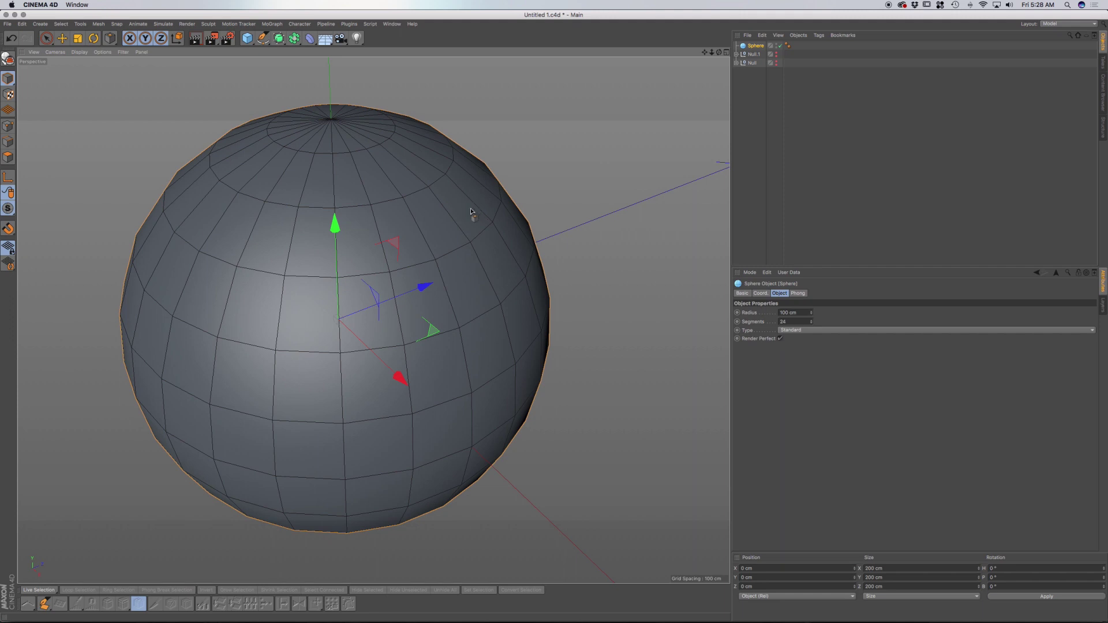
{"action": "key", "text": "c"}
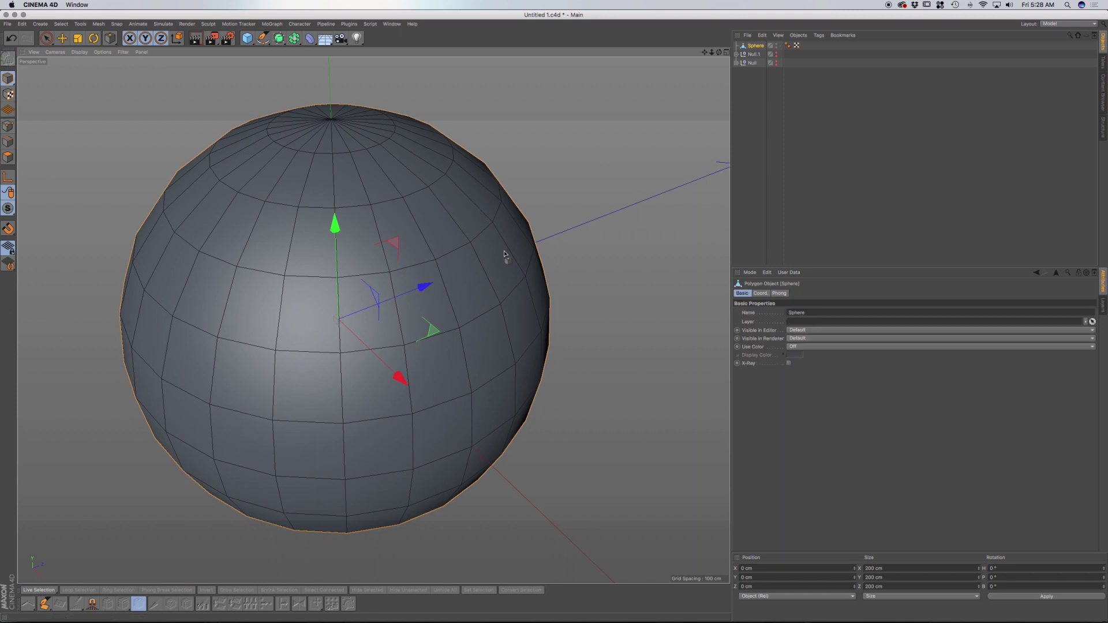
{"action": "left_click_drag", "start_coordinate": [447, 275], "coordinate": [455, 298], "text": "alt"}
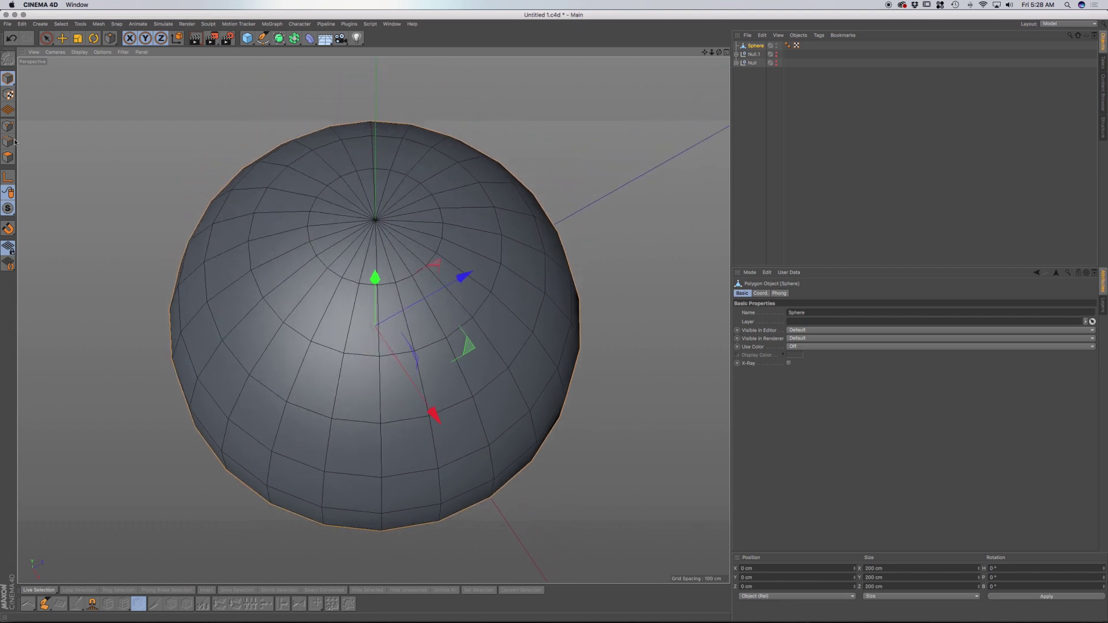
Ring-select the radial edges near the top pole and cut new loops with Edge Cut.
{"action": "left_click", "coordinate": [8, 157]}
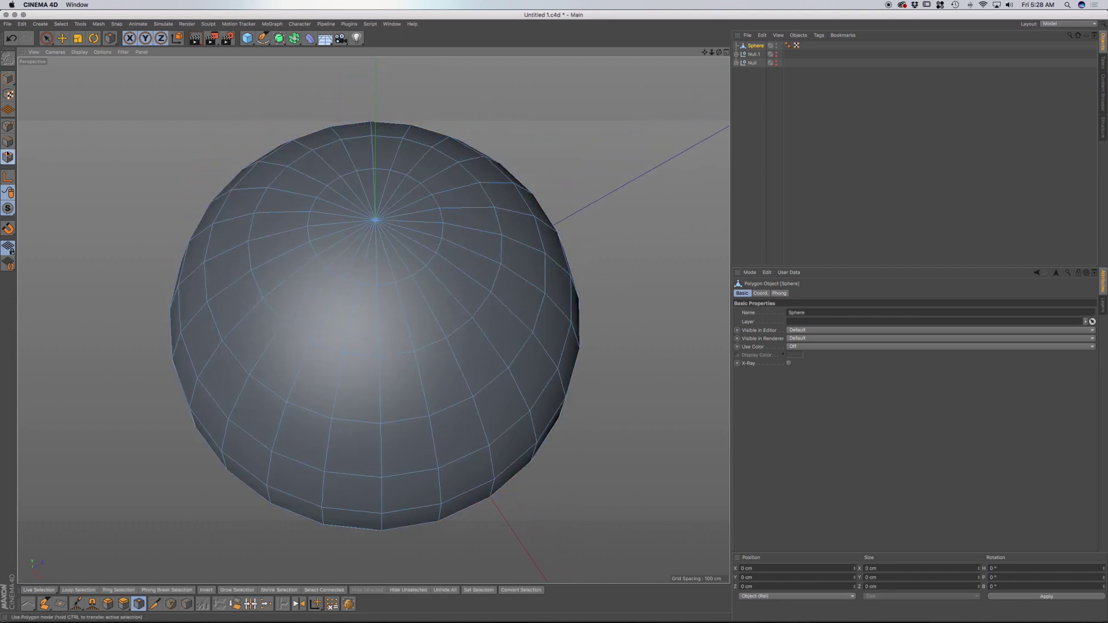
{"action": "left_click", "coordinate": [8, 143]}
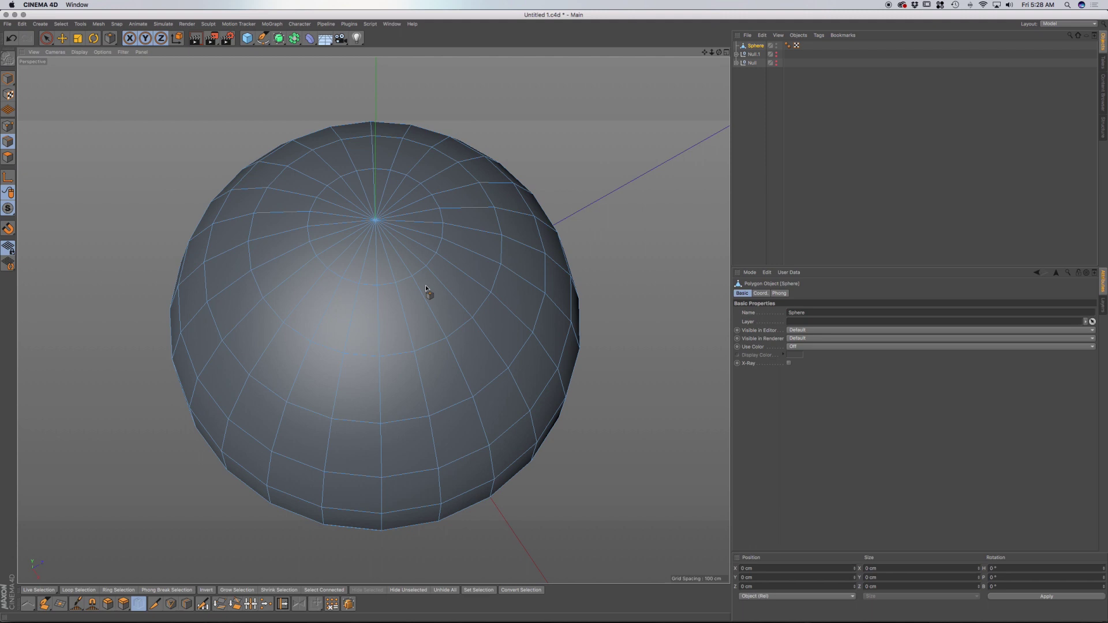
{"action": "key", "text": "u"}
{"action": "key", "text": "b"}
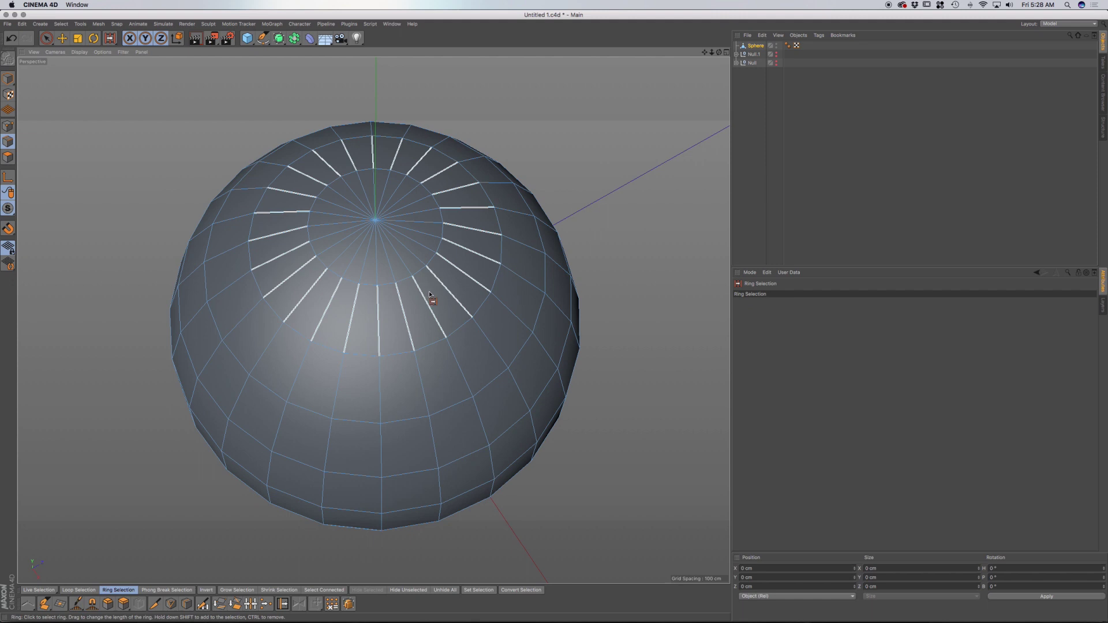
{"action": "left_click", "coordinate": [428, 291]}
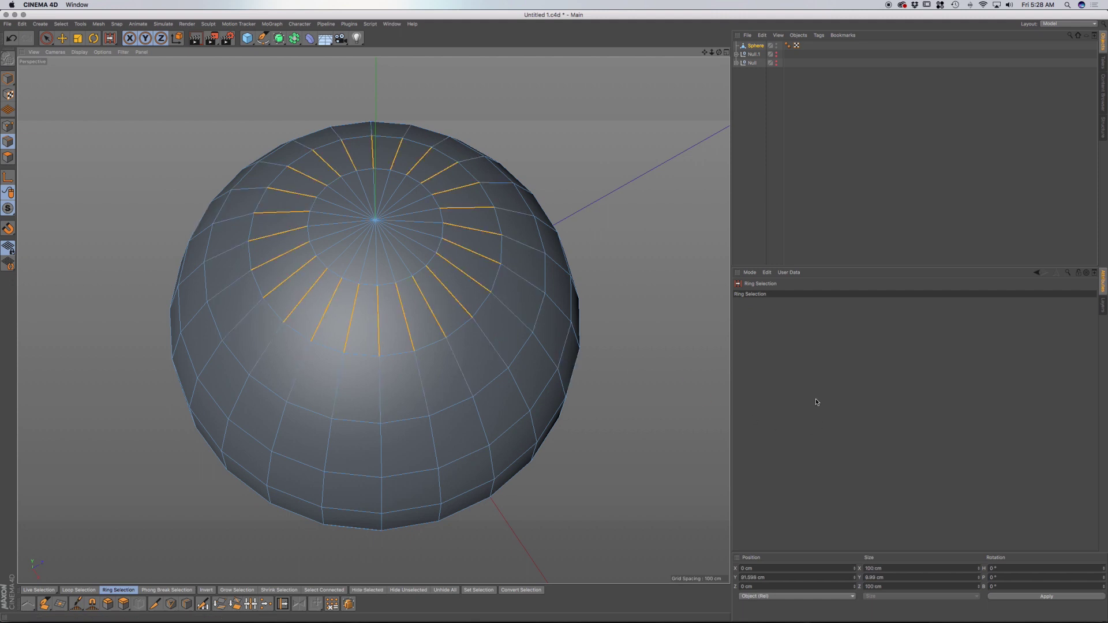
{"action": "key", "text": "m"}
{"action": "key", "text": "f"}
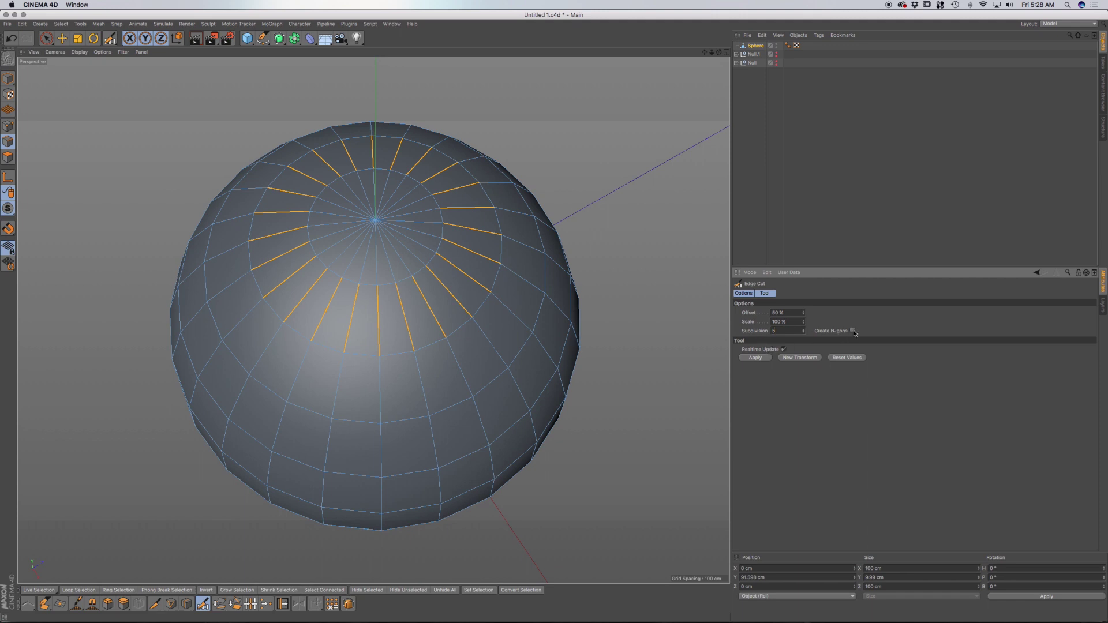
{"action": "left_click", "coordinate": [413, 299]}
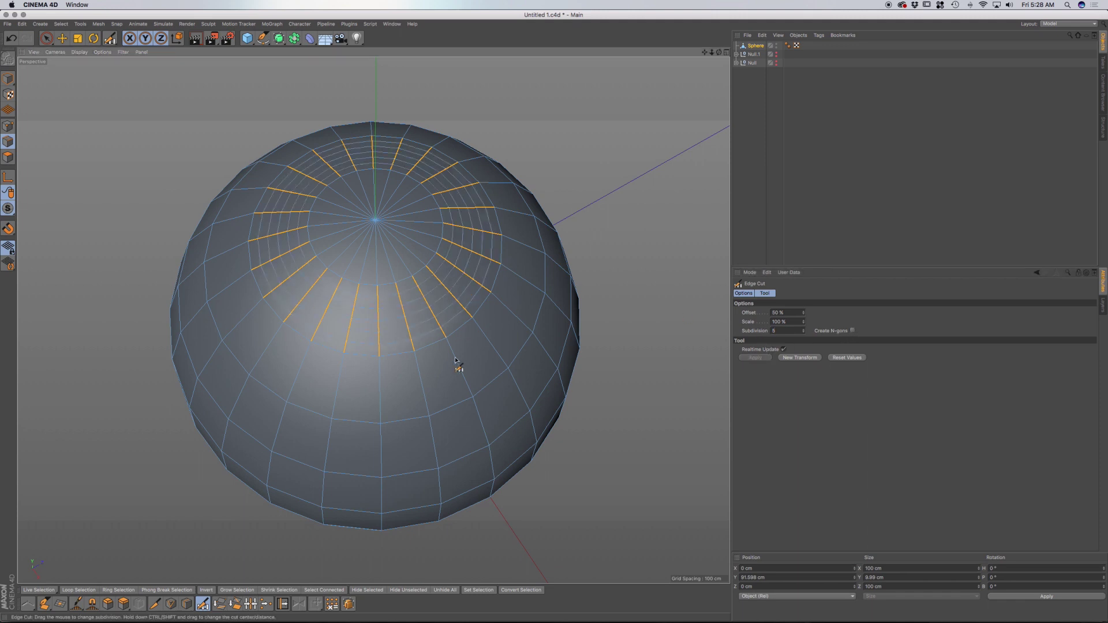
Return to the selection tool in Polygon mode.
{"action": "left_click", "coordinate": [47, 38]}
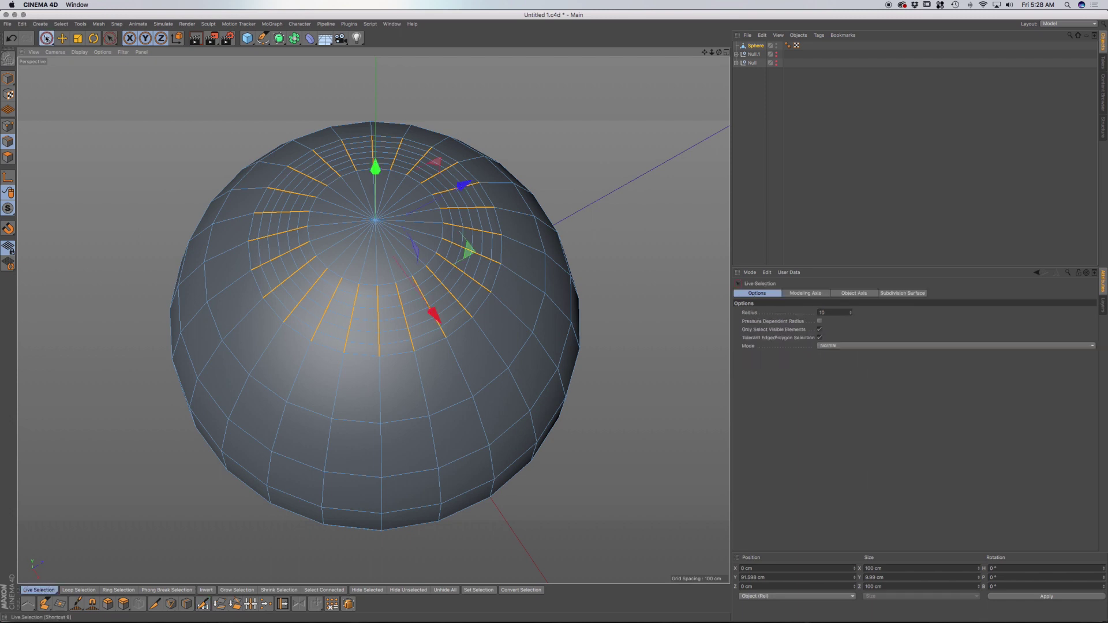
{"action": "left_click", "coordinate": [8, 157]}
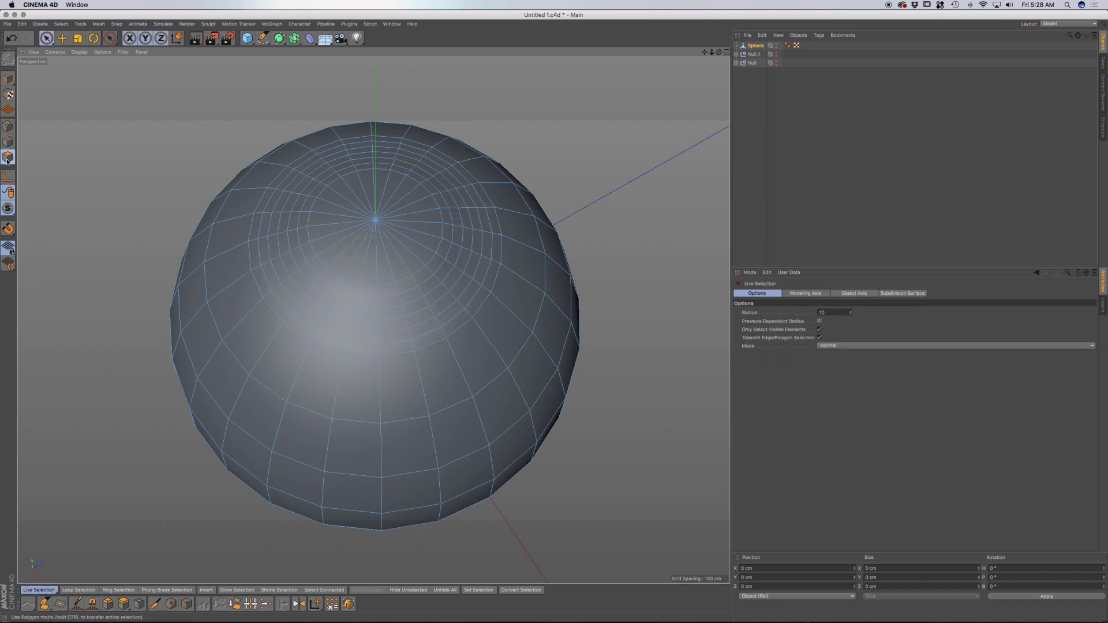
{"action": "left_click", "coordinate": [476, 322]}
Loop-select four adjacent polygon rings encircling the sphere's top pole.
{"action": "left_click_drag", "start_coordinate": [476, 322], "coordinate": [471, 318]}
{"action": "key", "text": "u"}
{"action": "key", "text": "l"}
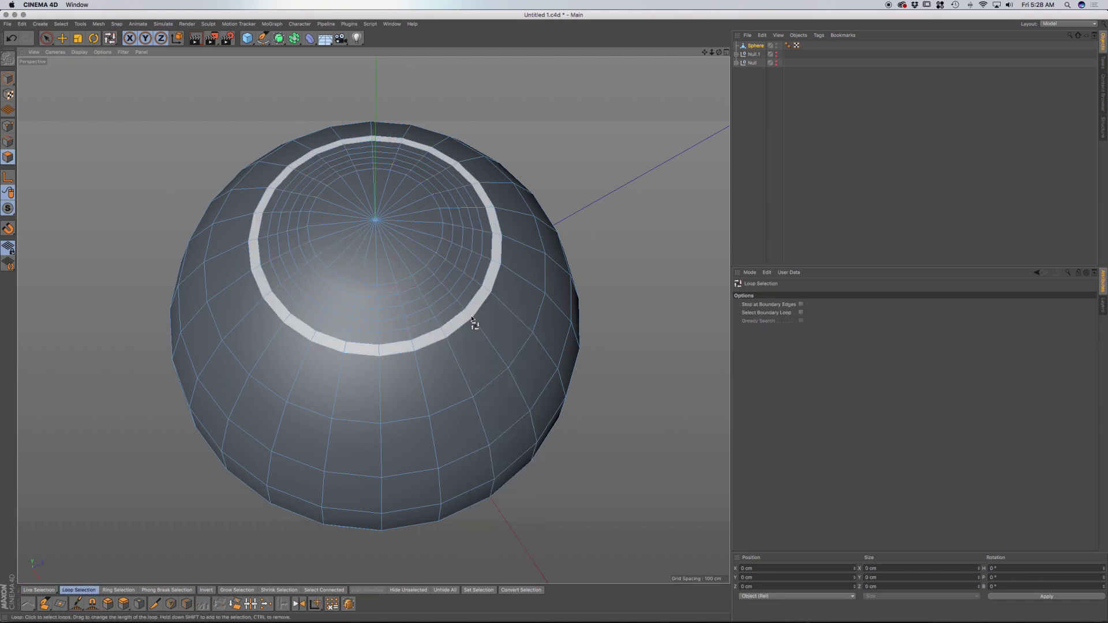
{"action": "left_click", "coordinate": [438, 284]}
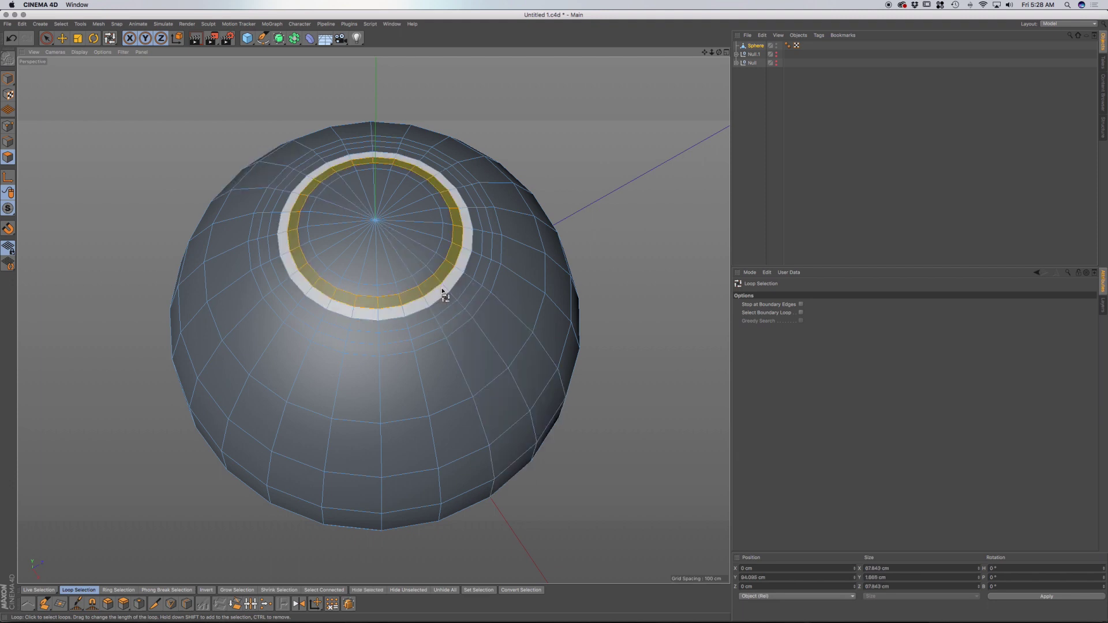
{"action": "left_click", "coordinate": [442, 292], "text": "shift"}
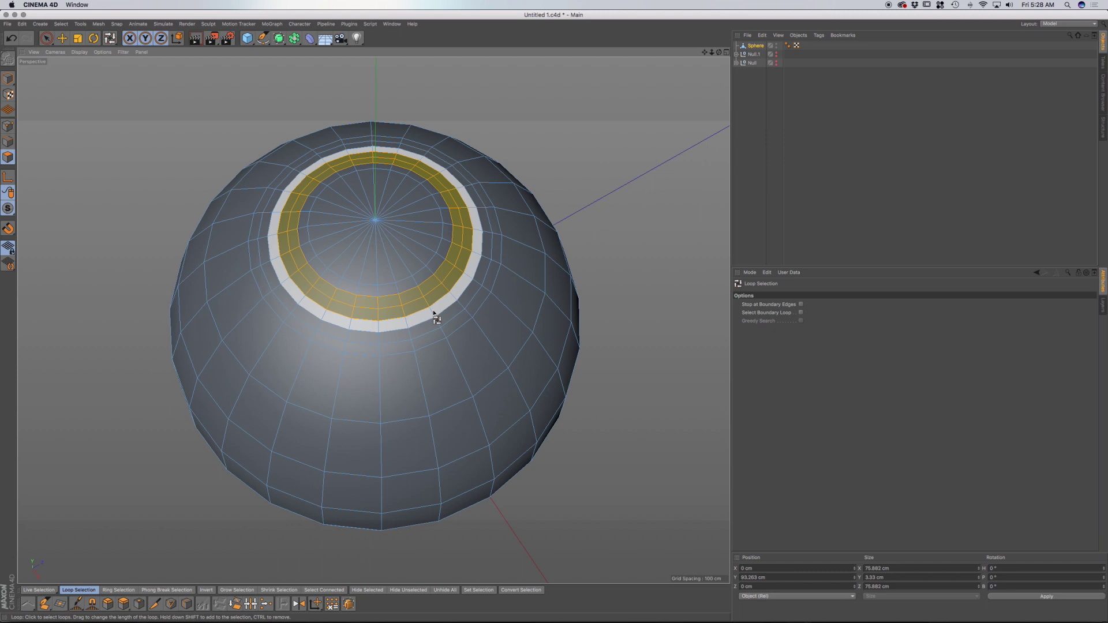
{"action": "left_click", "coordinate": [434, 313], "text": "shift"}
{"action": "left_click", "coordinate": [438, 324], "text": "shift"}
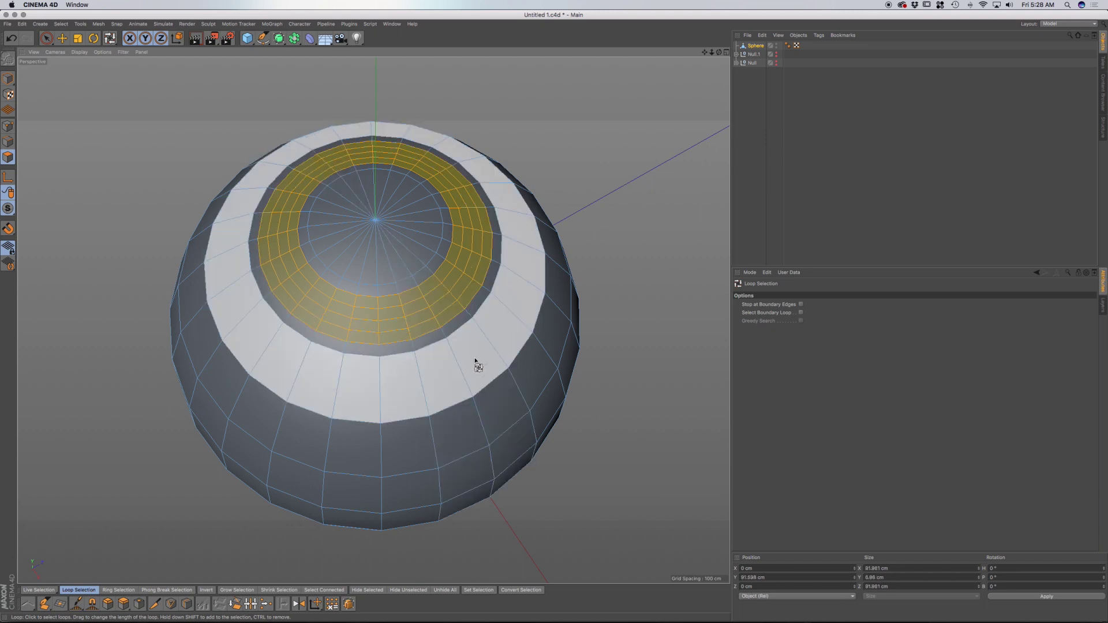
{"action": "left_click_drag", "start_coordinate": [431, 368], "coordinate": [490, 313], "text": "alt"}
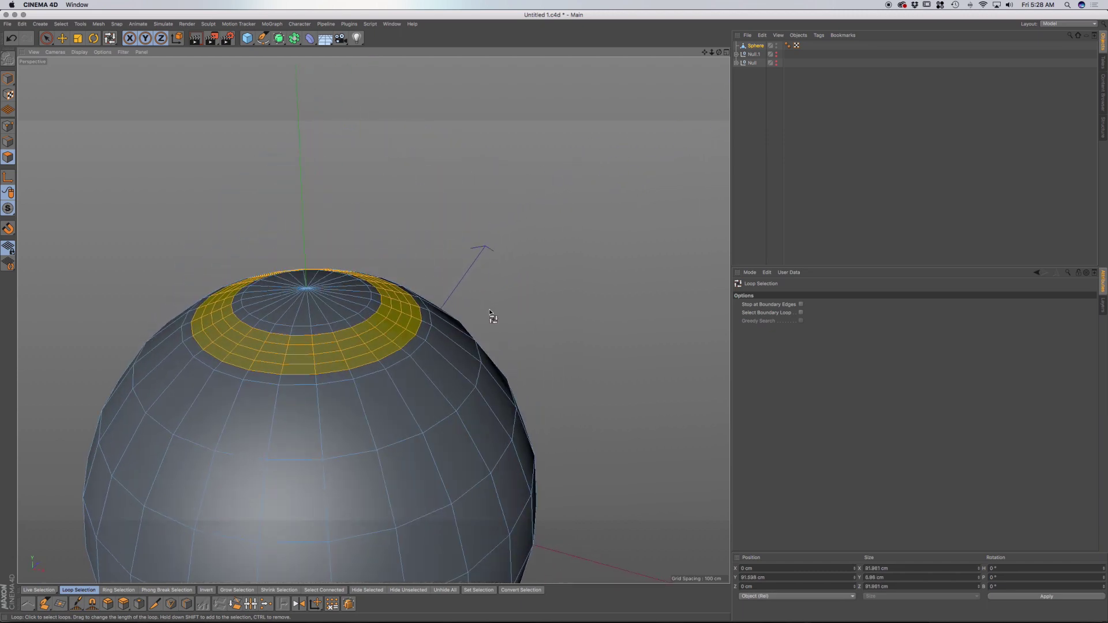
Sink the ring band along Y, shrink the selection, raise the narrower band, then add a Subdivision Surface.
{"action": "key", "text": "e"}
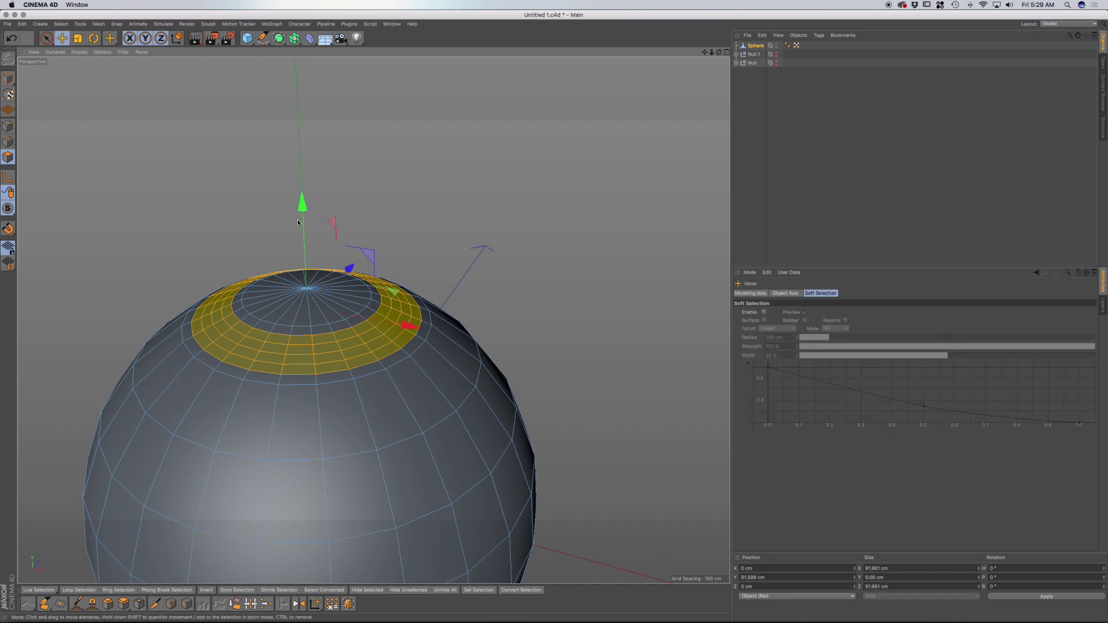
{"action": "left_click_drag", "start_coordinate": [302, 203], "coordinate": [304, 218]}
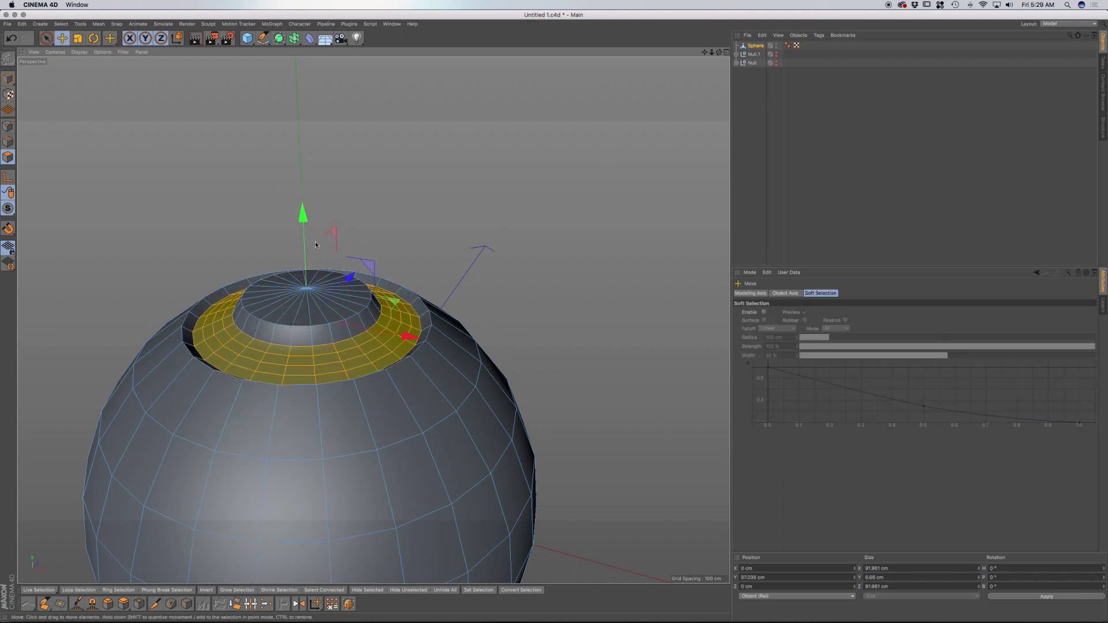
{"action": "key", "text": "u"}
{"action": "key", "text": "k"}
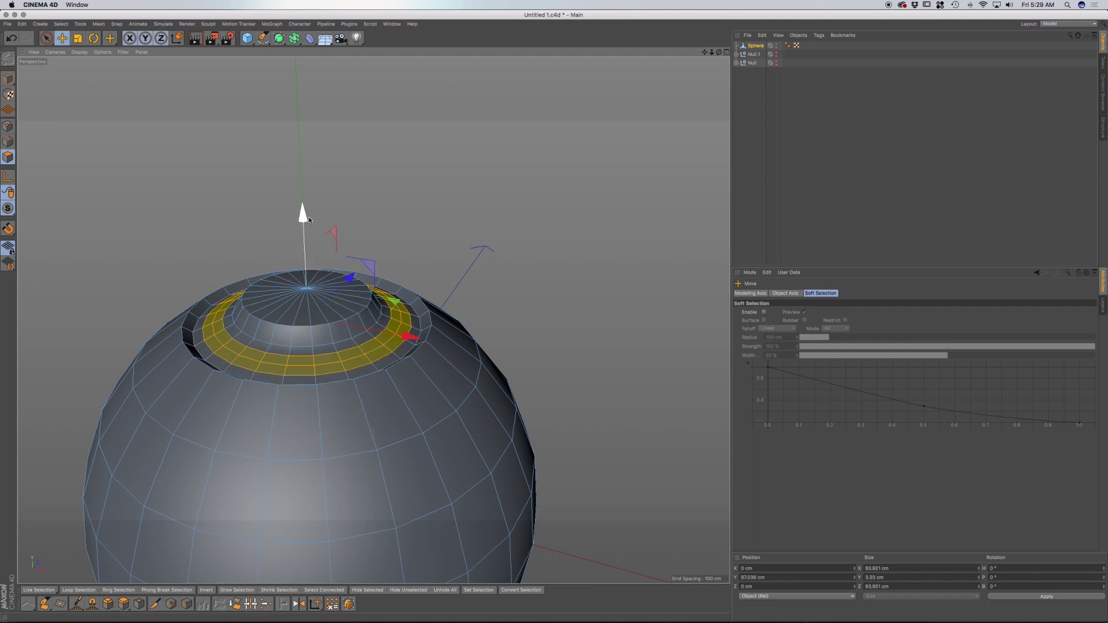
{"action": "left_click_drag", "start_coordinate": [304, 216], "coordinate": [305, 206]}
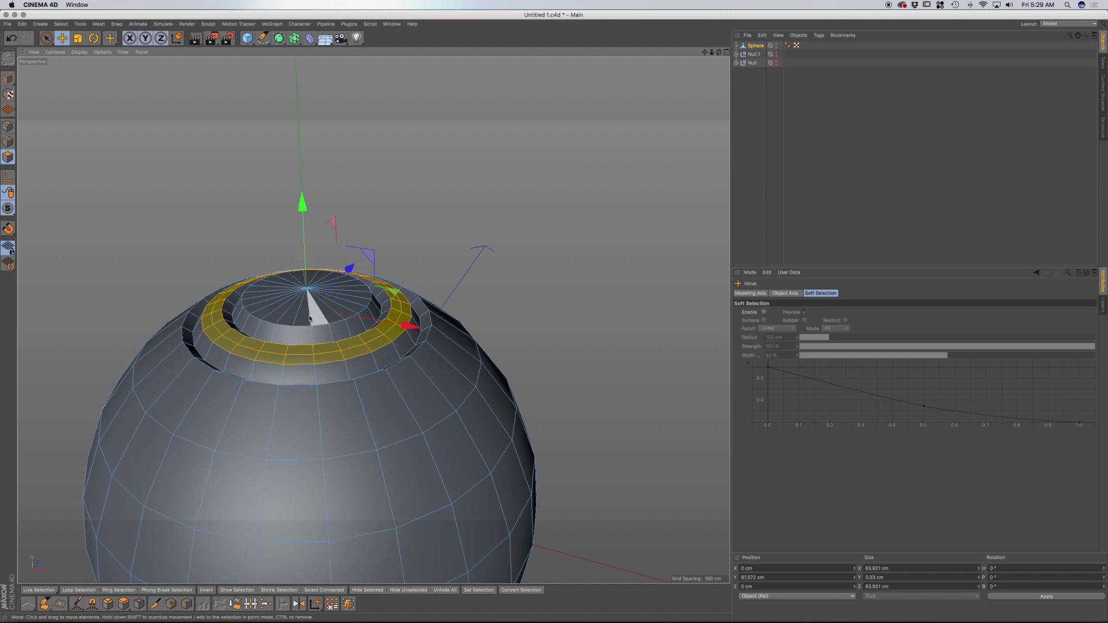
{"action": "left_click_drag", "start_coordinate": [309, 296], "coordinate": [300, 370], "text": "alt"}
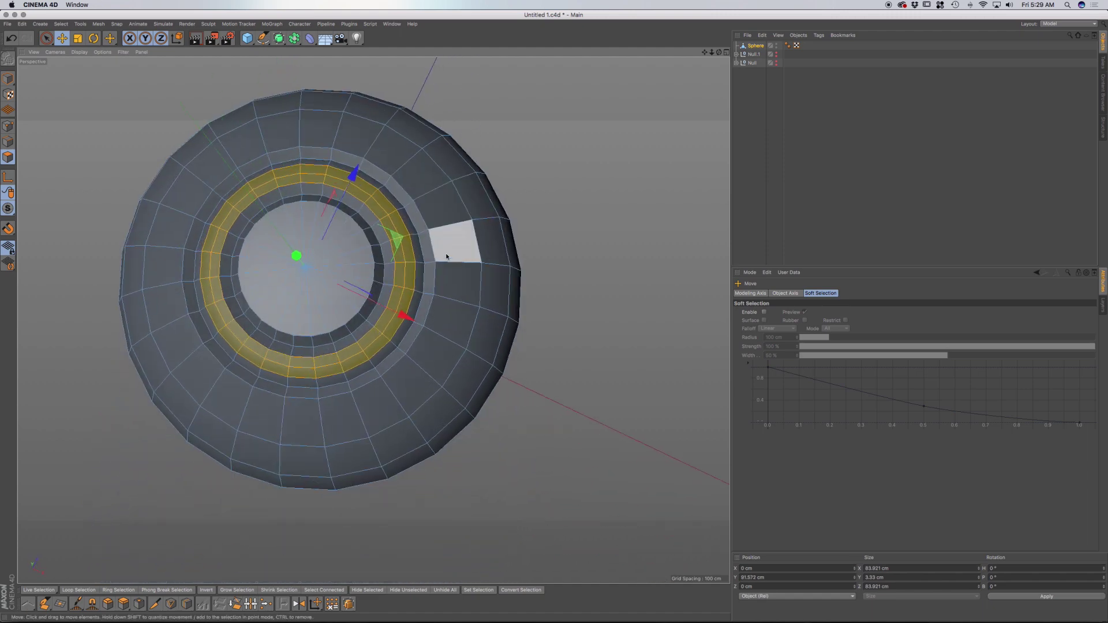
{"action": "left_click", "coordinate": [279, 38], "text": "alt"}
Select the Sphere under the Subdivision Surface and orbit in Model mode to inspect the smoothed rings.
{"action": "left_click", "coordinate": [761, 54]}
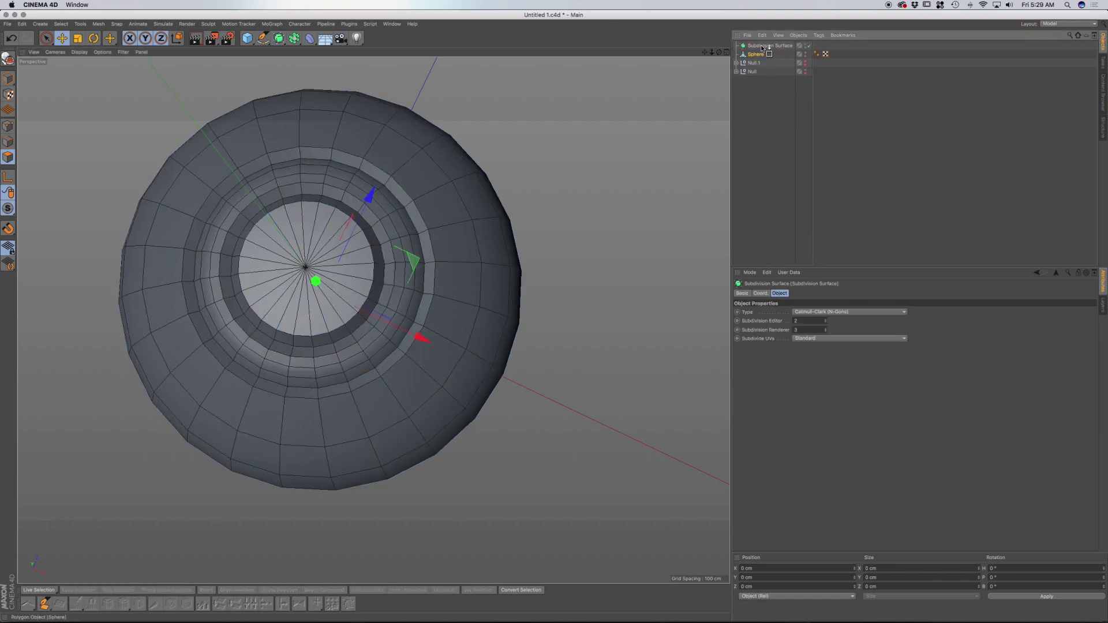
{"action": "left_click_drag", "start_coordinate": [460, 280], "coordinate": [473, 211], "text": "alt"}
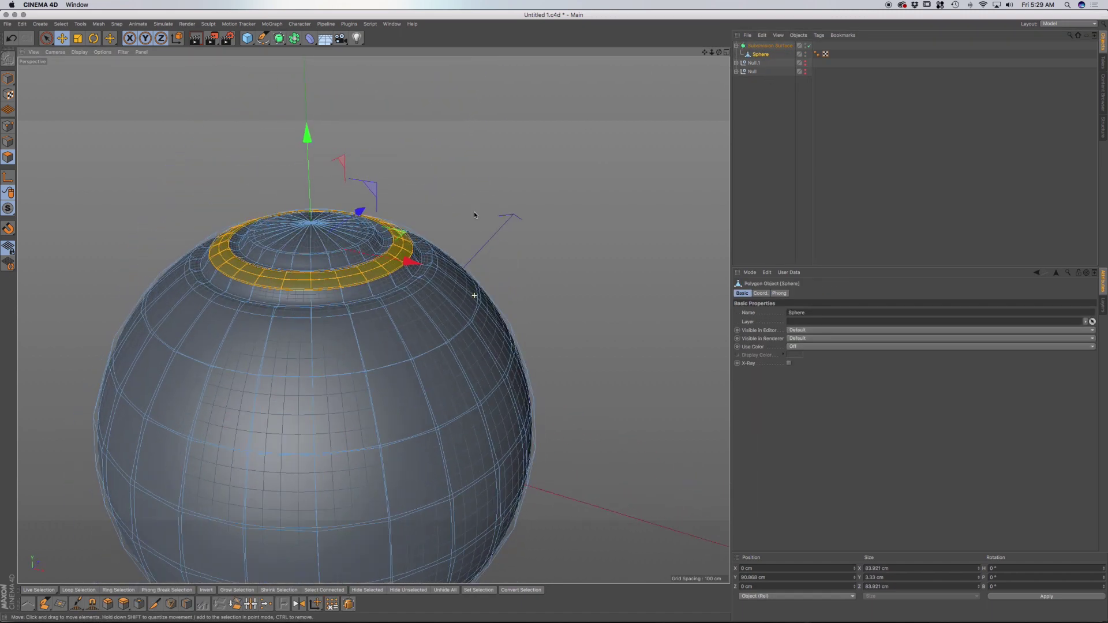
{"action": "left_click", "coordinate": [8, 78]}
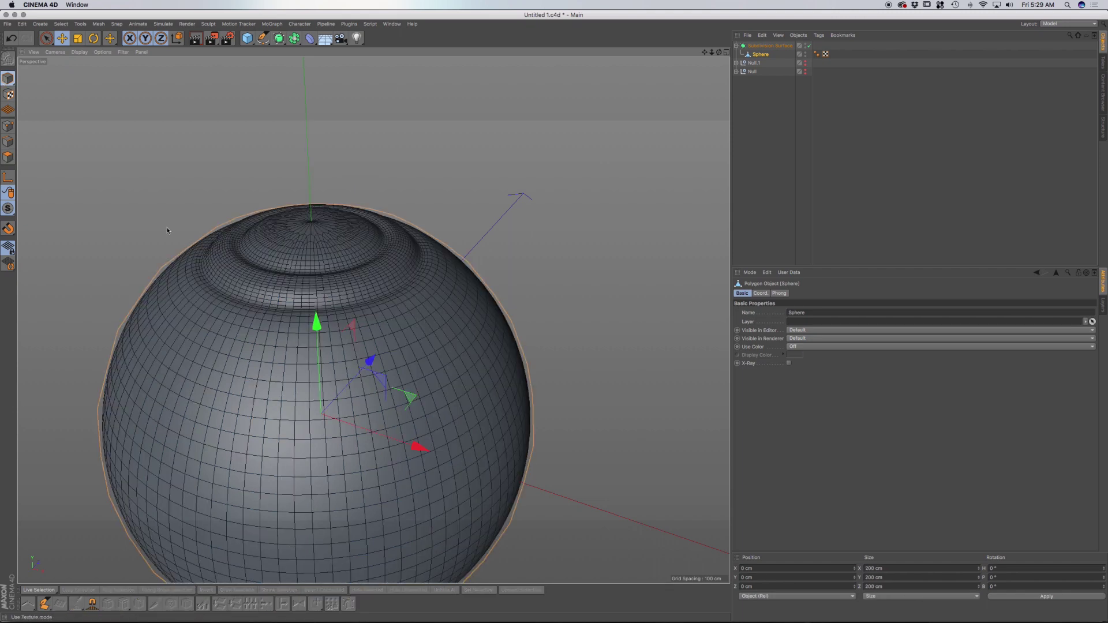
{"action": "left_click_drag", "start_coordinate": [167, 231], "coordinate": [378, 234], "text": "alt"}
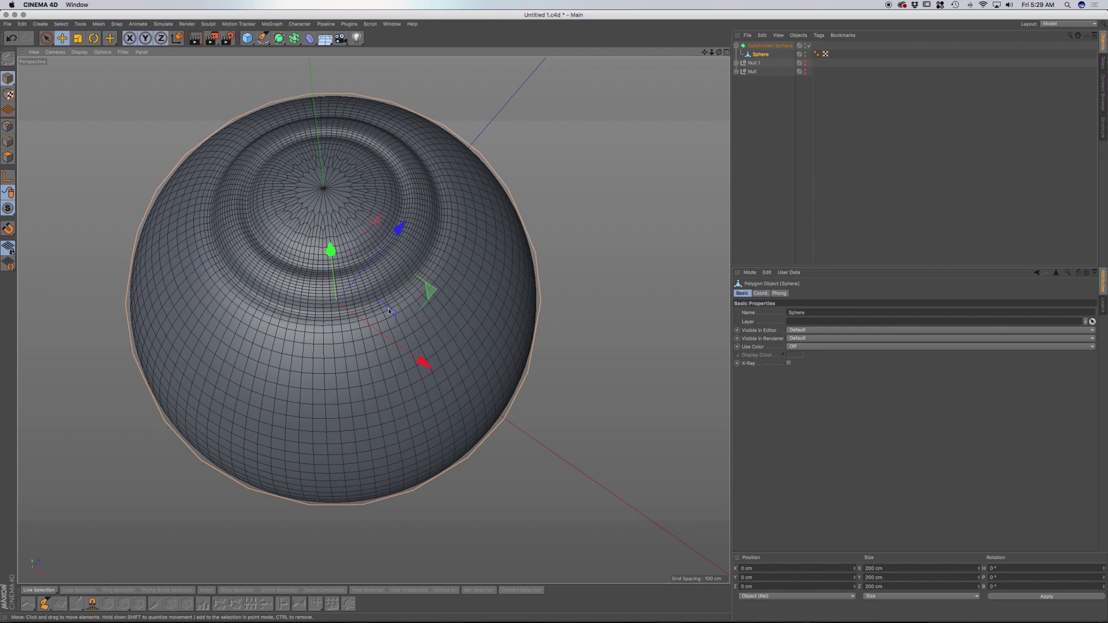
{"action": "left_click_drag", "start_coordinate": [389, 312], "coordinate": [391, 369], "text": "alt"}
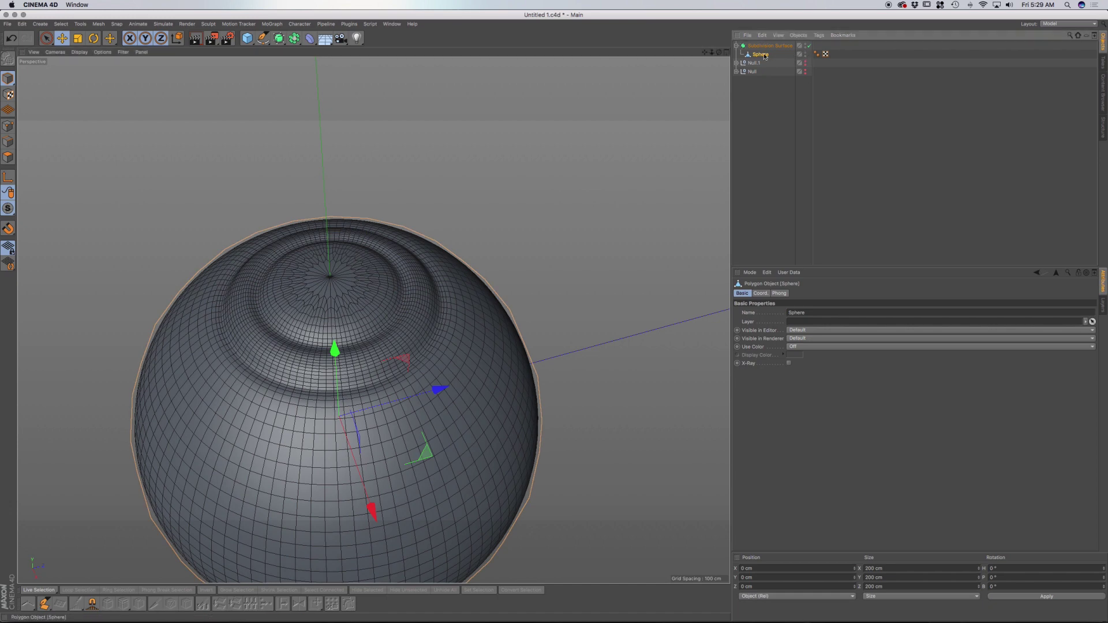
Disable subdivision smoothing and loop-select the inner and outer ring edge loops.
{"action": "left_click", "coordinate": [8, 141]}
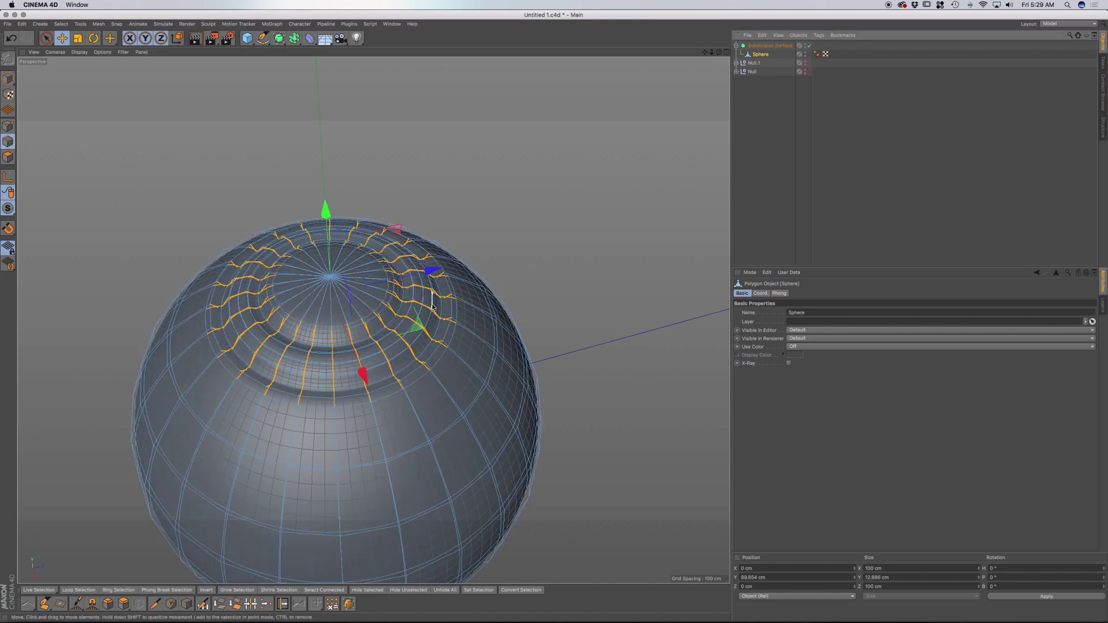
{"action": "key", "text": "u"}
{"action": "key", "text": "l"}
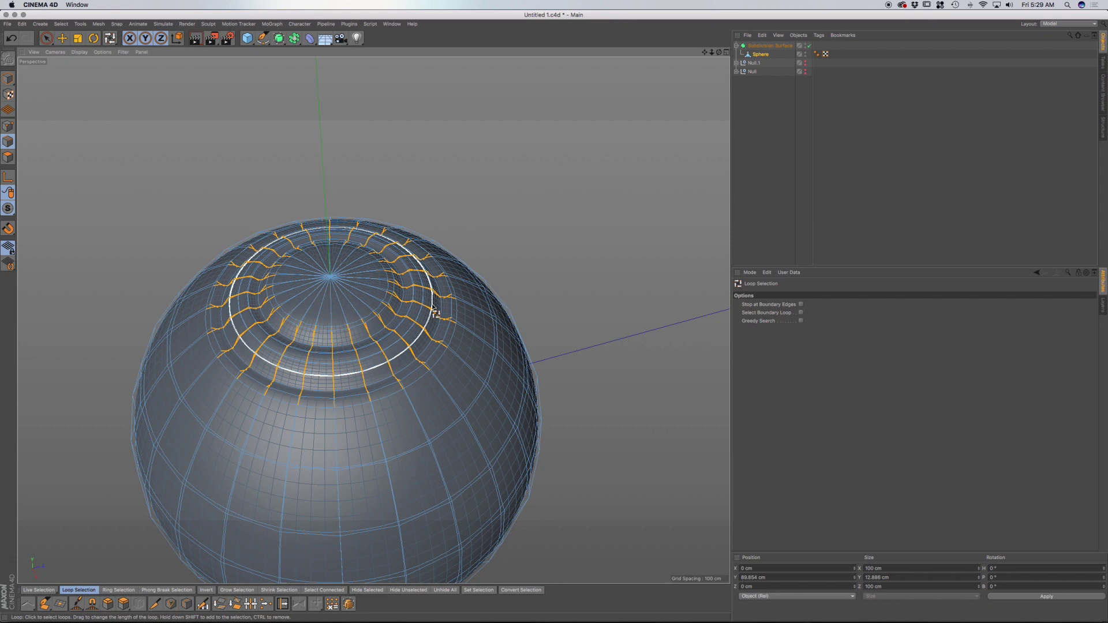
{"action": "left_click", "coordinate": [808, 45]}
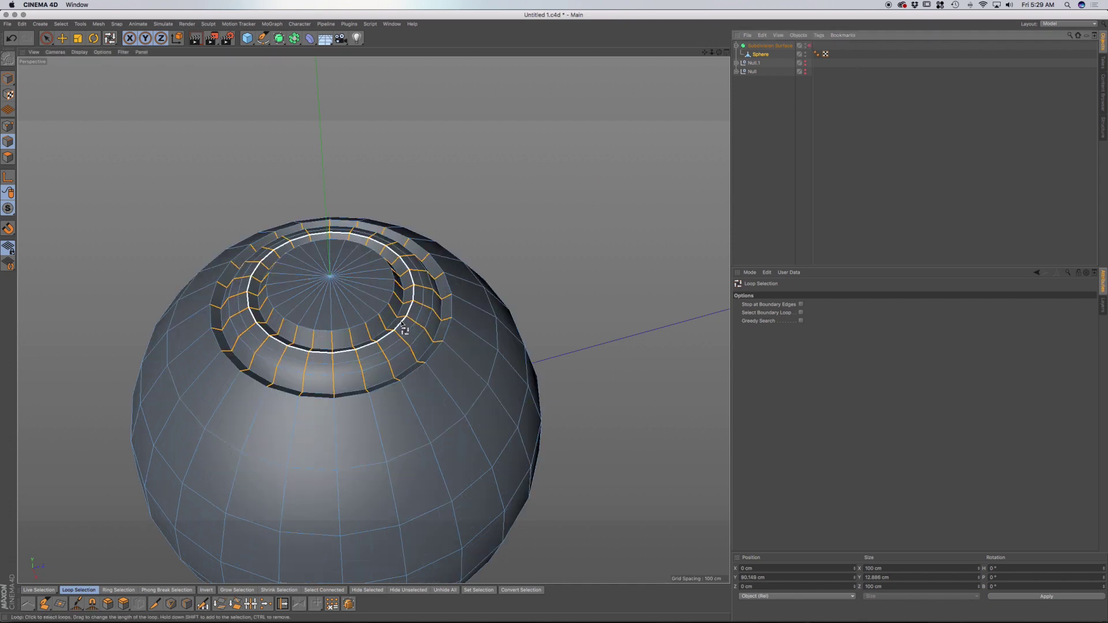
{"action": "left_click", "coordinate": [401, 326]}
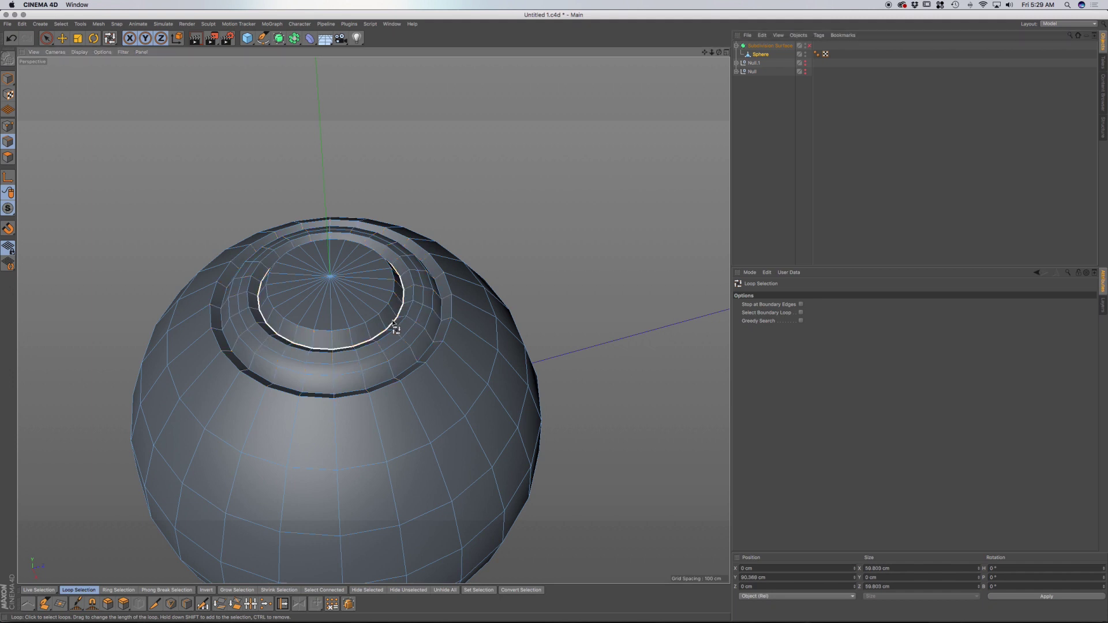
{"action": "left_click", "coordinate": [423, 358], "text": "shift"}
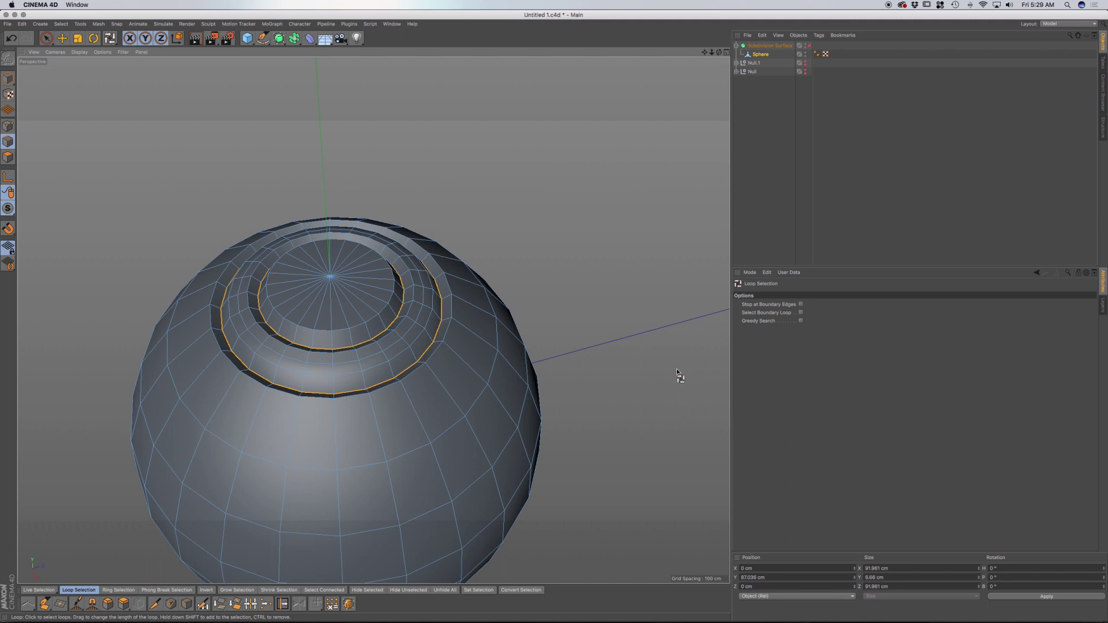
Bevel both ring edge loops by about 1.316 cm with Subdivision 1.
{"action": "key", "text": "m"}
{"action": "key", "text": "s"}
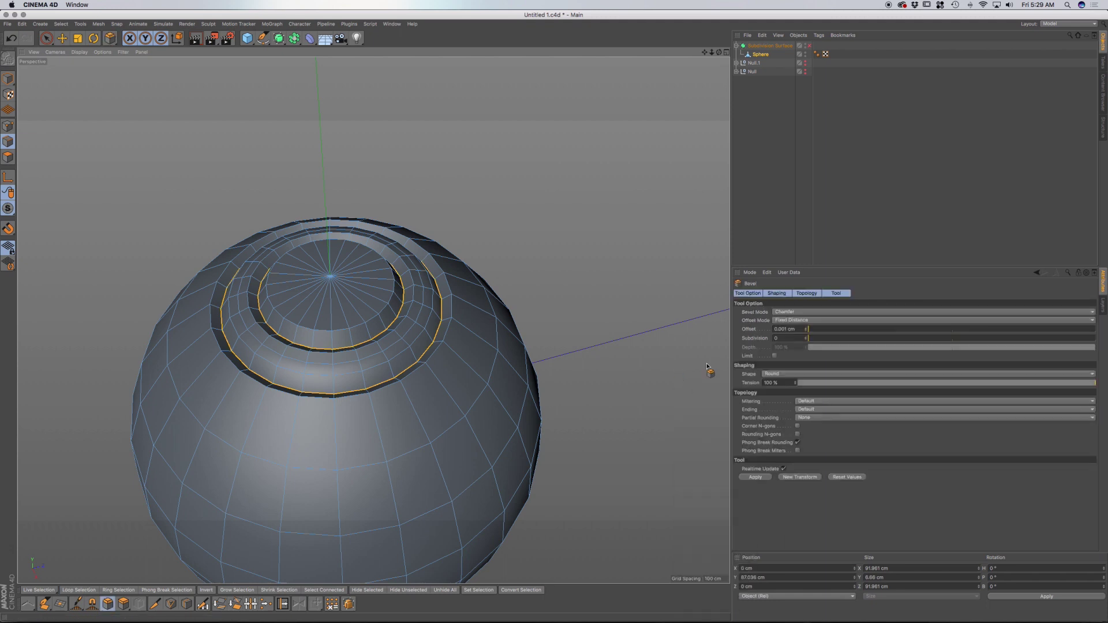
{"action": "left_click", "coordinate": [782, 338]}
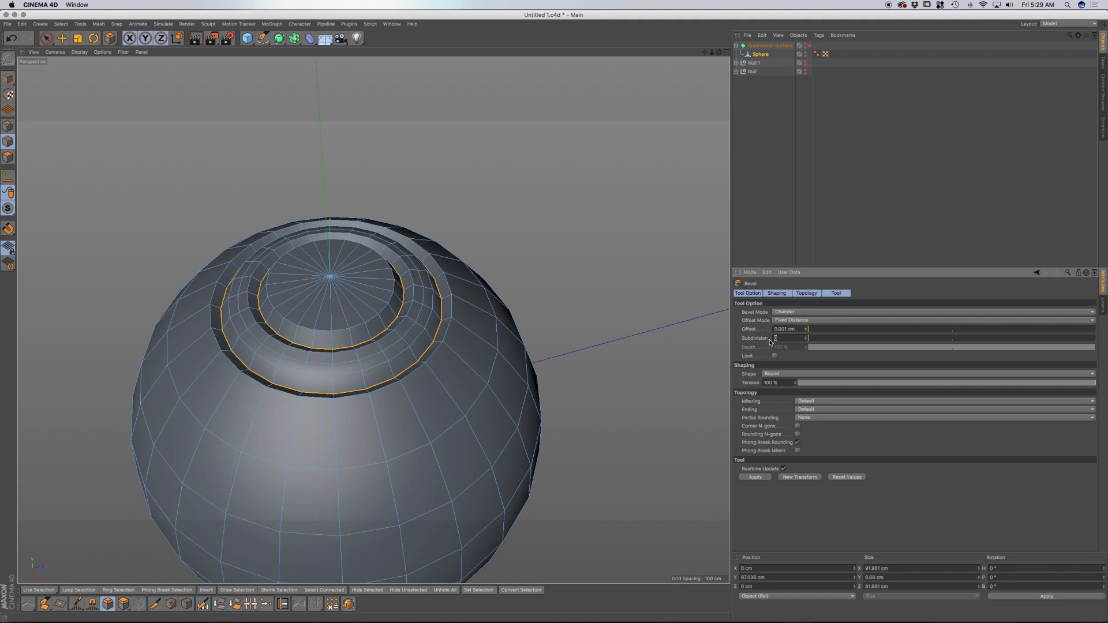
{"action": "left_click", "coordinate": [754, 477]}
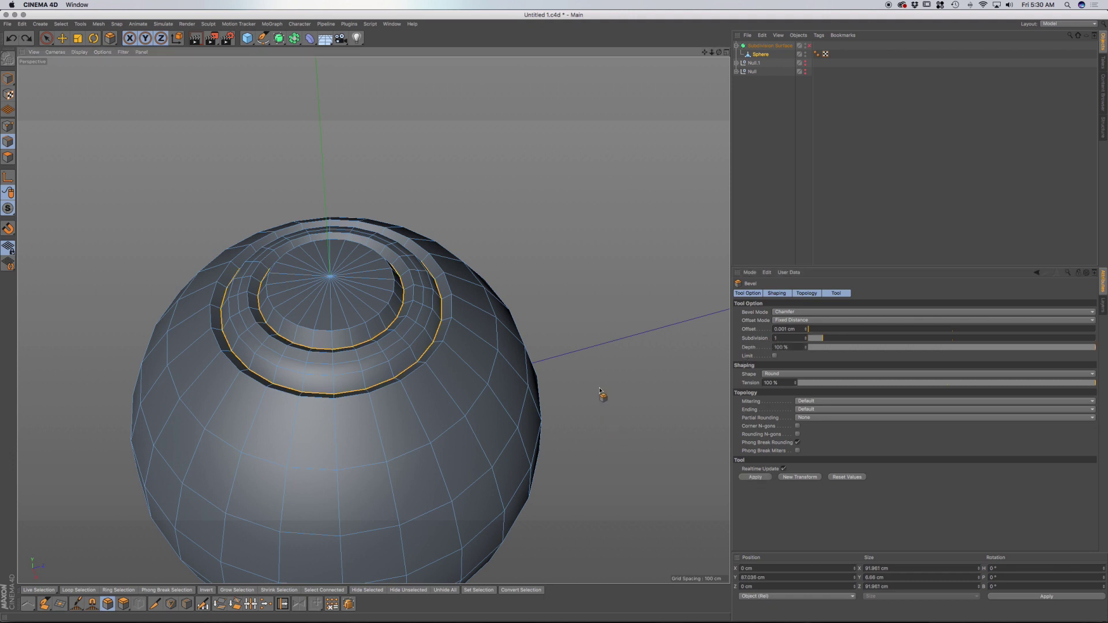
{"action": "key", "text": "super+z"}
{"action": "key", "text": "super+shift+z"}
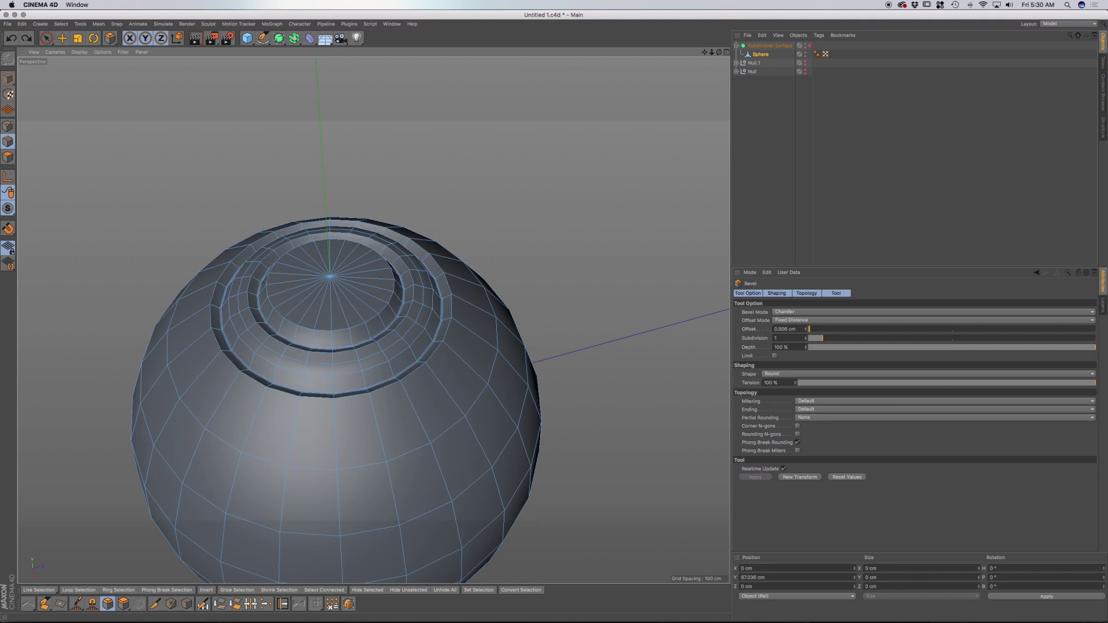
{"action": "key", "text": "super+shift+z"}
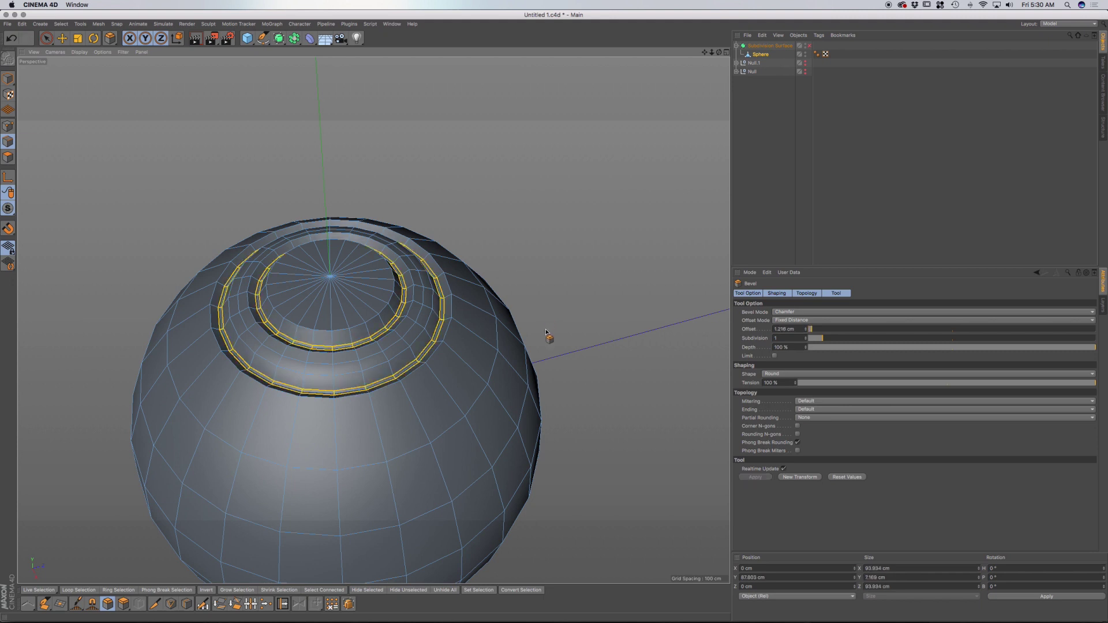
Re-enable the Subdivision Surface and view the smooth shaded result in Model mode.
{"action": "left_click", "coordinate": [809, 46]}
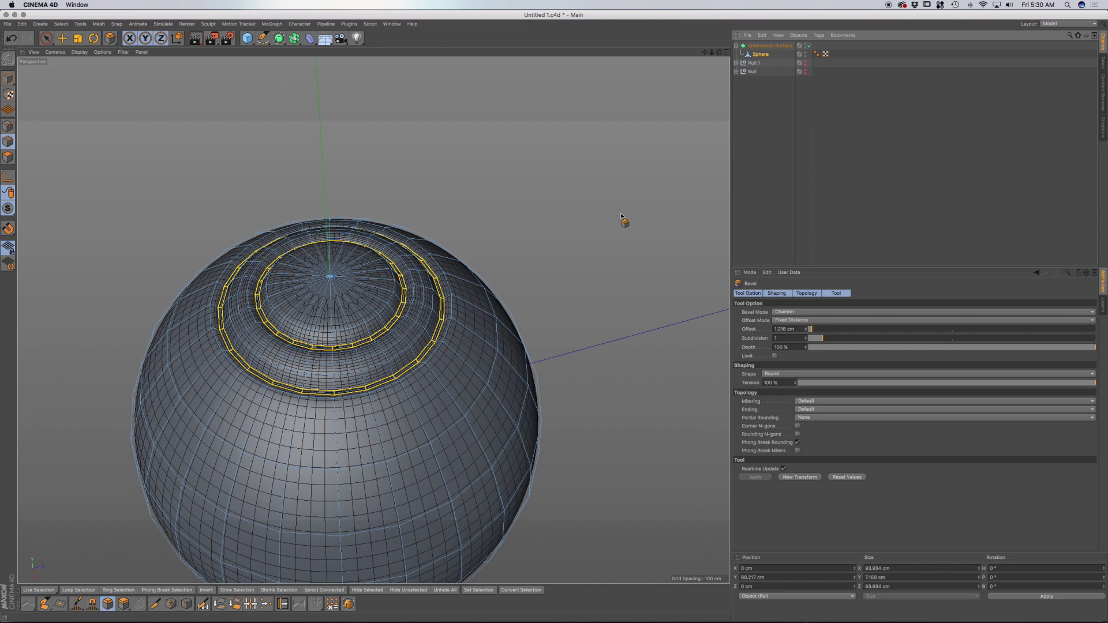
{"action": "left_click", "coordinate": [8, 78]}
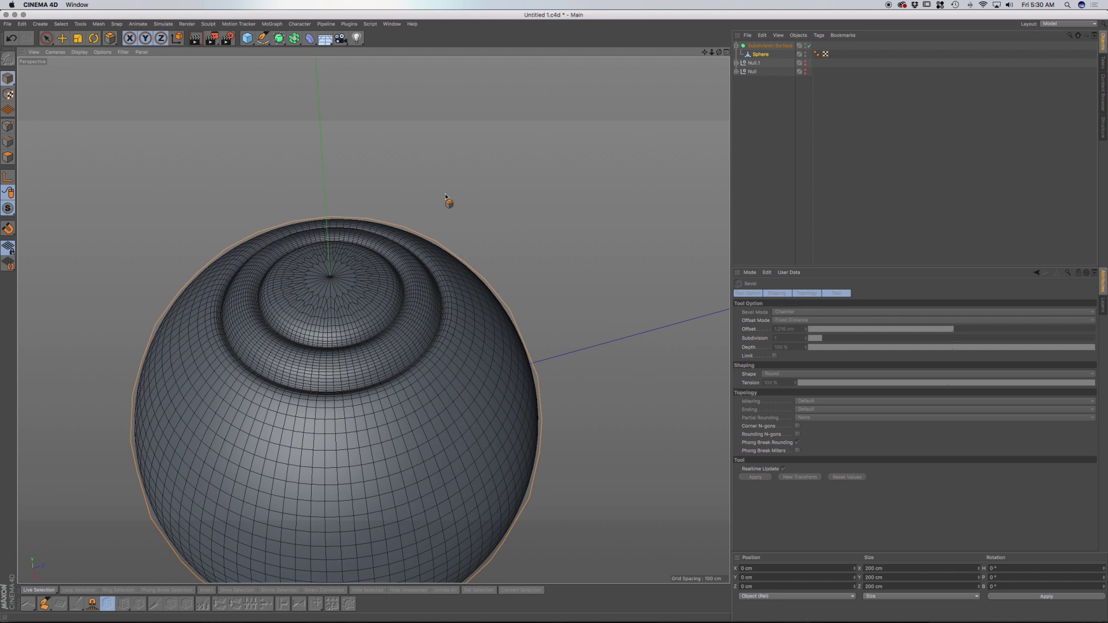
{"action": "key", "text": "n"}
{"action": "key", "text": "a"}
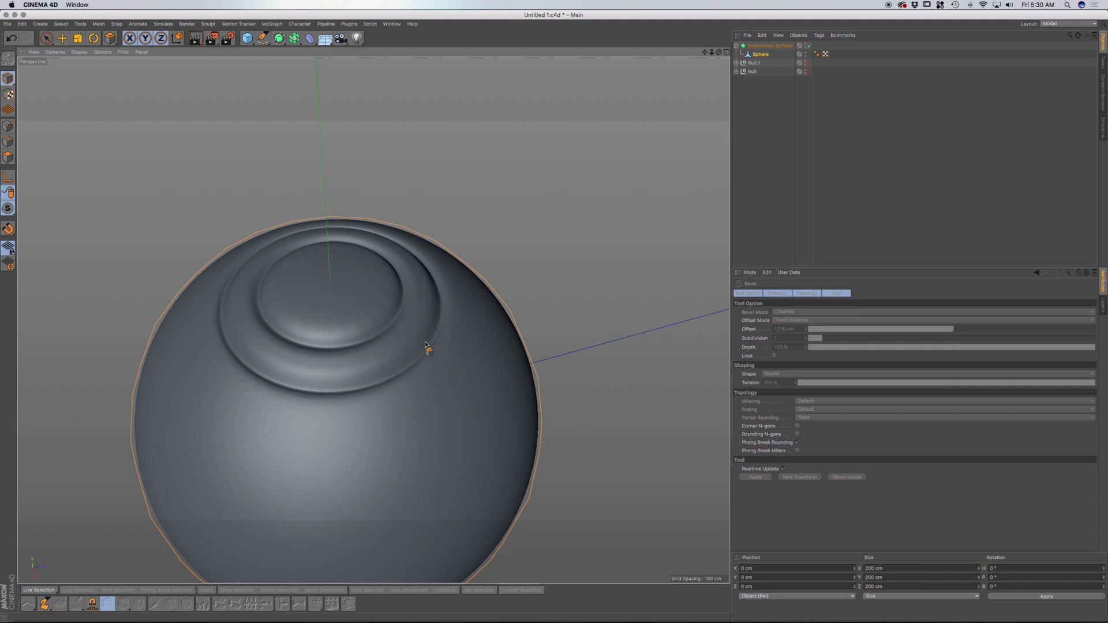
With Subdivision Surface disabled, loop-select the inner and outer edge loops of the middle ring.
{"action": "left_click", "coordinate": [808, 46]}
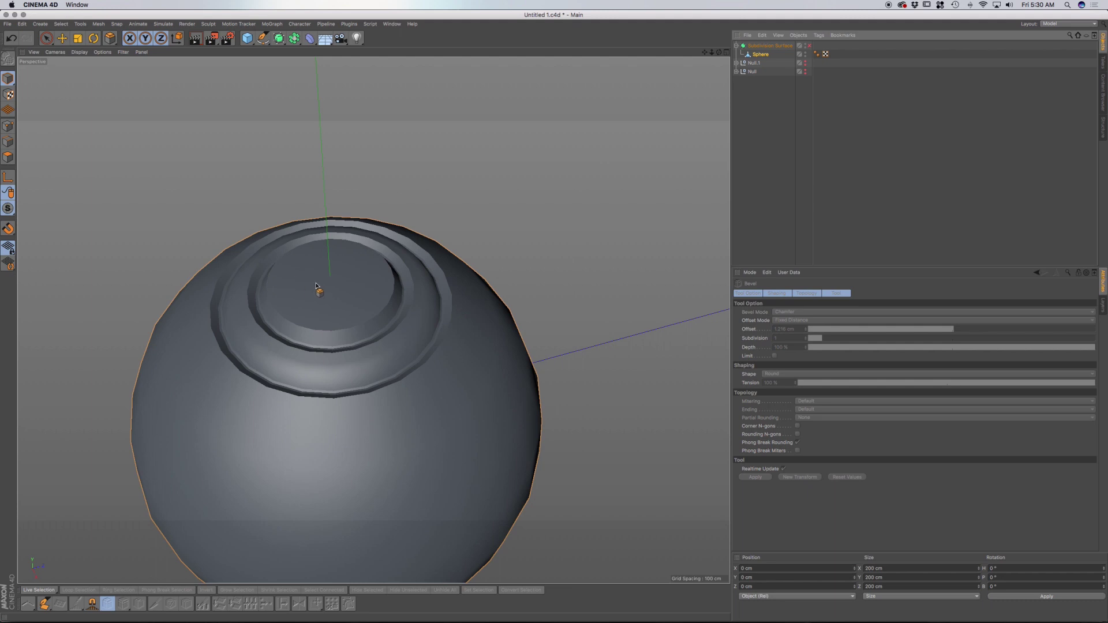
{"action": "key", "text": "Return"}
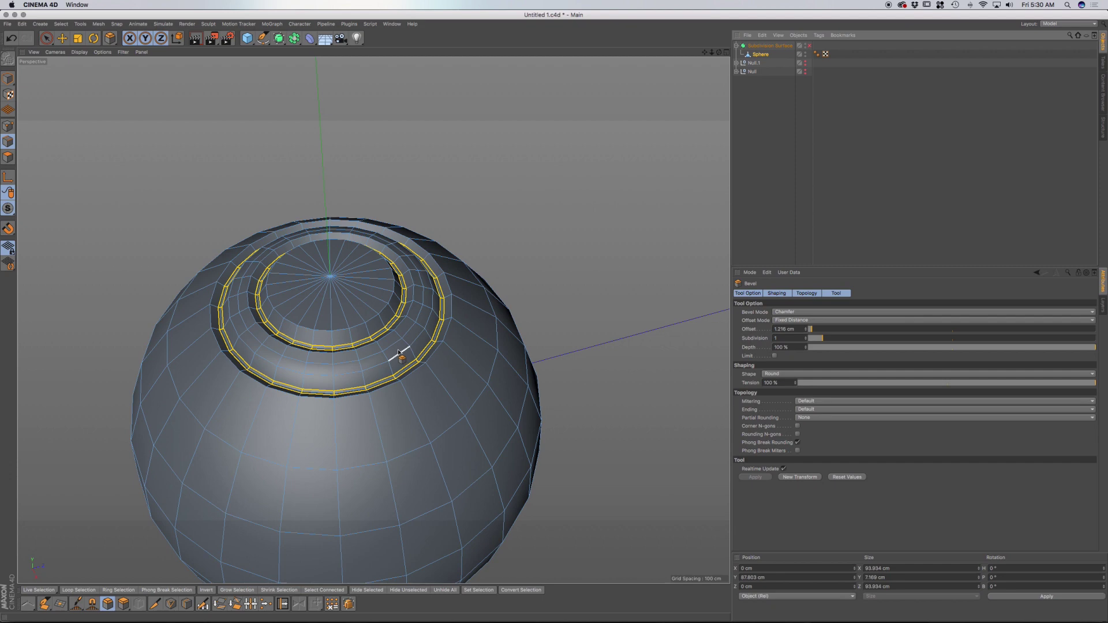
{"action": "key", "text": "u"}
{"action": "key", "text": "l"}
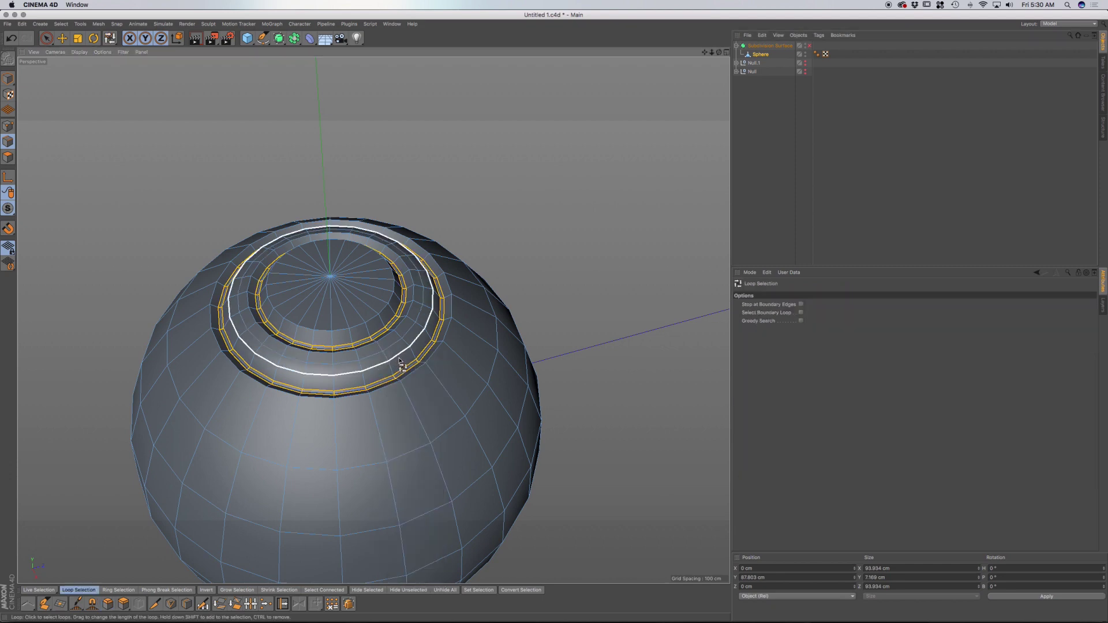
{"action": "left_click", "coordinate": [401, 364]}
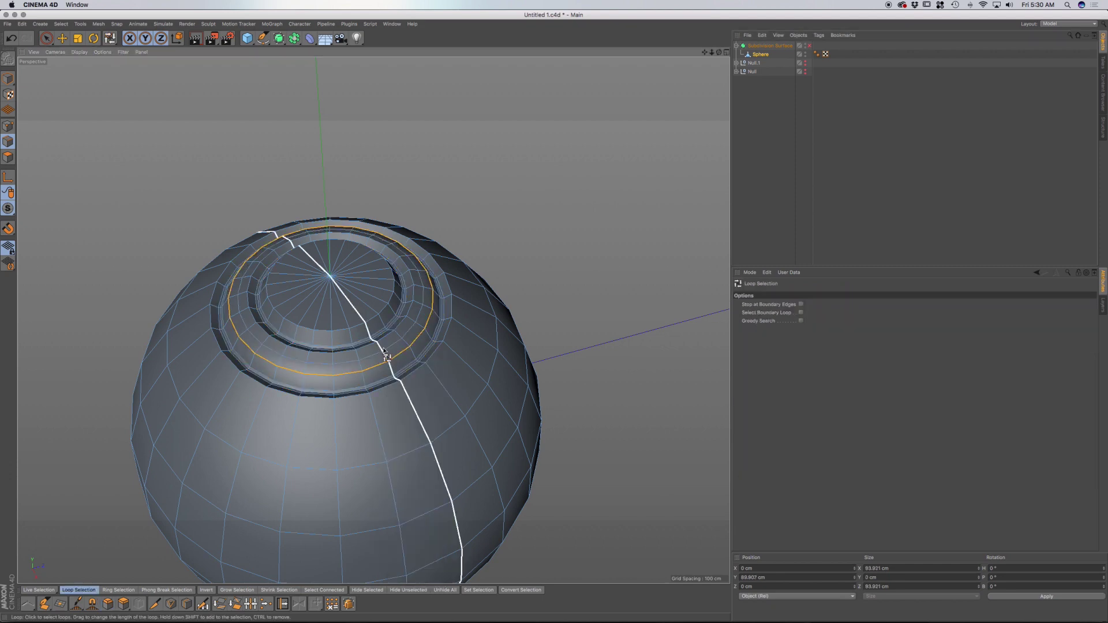
{"action": "scroll", "coordinate": [383, 352], "scroll_direction": "up", "scroll_amount": 3}
{"action": "scroll", "coordinate": [384, 352], "scroll_direction": "down", "scroll_amount": 2}
{"action": "left_click_drag", "start_coordinate": [383, 354], "coordinate": [462, 349], "text": "alt"}
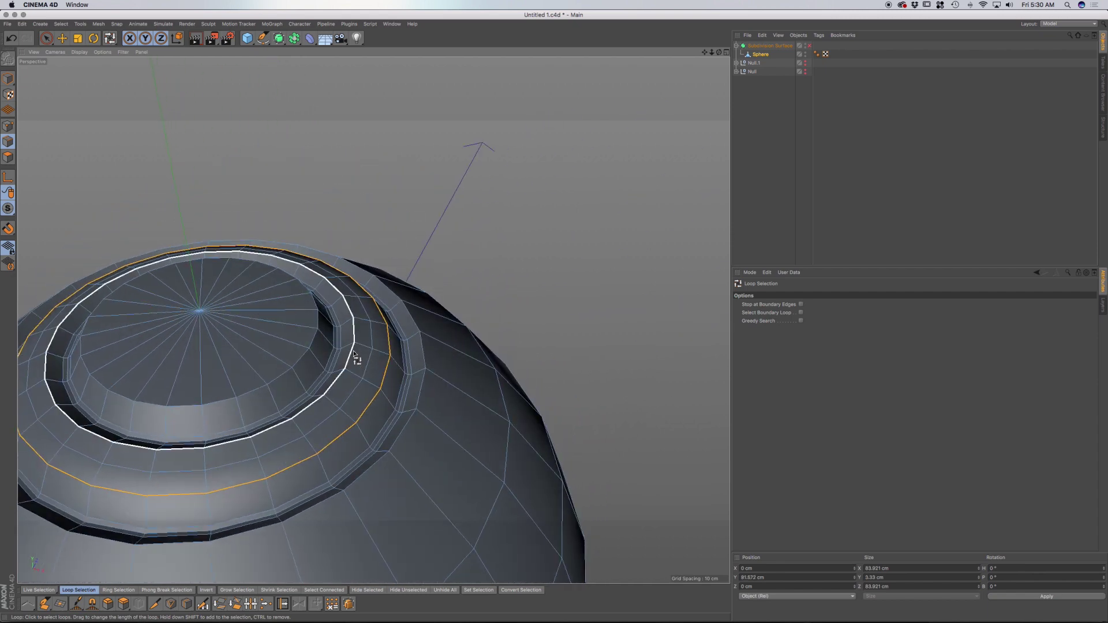
{"action": "left_click", "coordinate": [353, 355]}
{"action": "left_click", "coordinate": [396, 378], "text": "shift"}
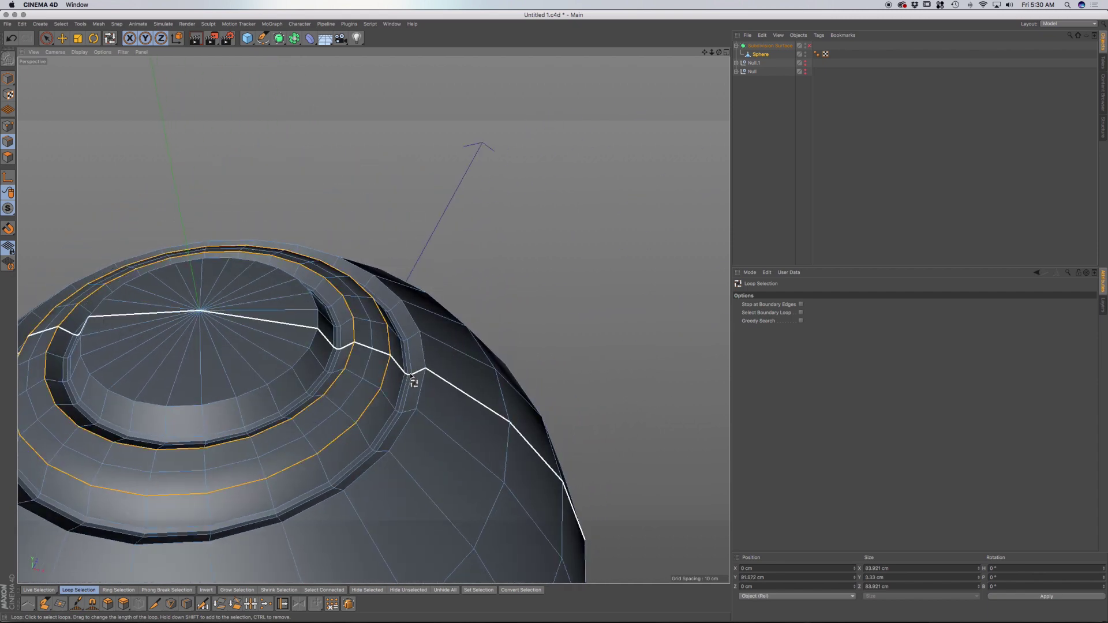
Bevel both loops by about 0.5 cm, re-enable Subdivision Surface and return to Model mode.
{"action": "key", "text": "m"}
{"action": "key", "text": "s"}
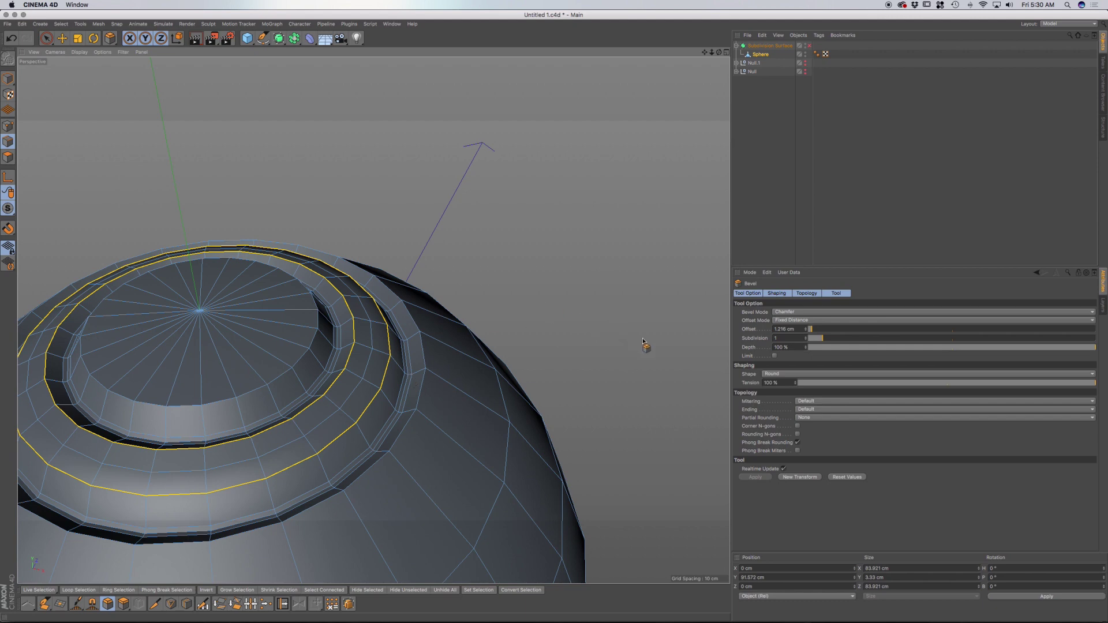
{"action": "left_click", "coordinate": [489, 311]}
{"action": "mouse_move", "coordinate": [489, 311]}
{"action": "left_mouse_down"}
{"action": "mouse_move", "coordinate": [508, 311]}
{"action": "mouse_move", "coordinate": [494, 314]}
{"action": "left_mouse_up"}
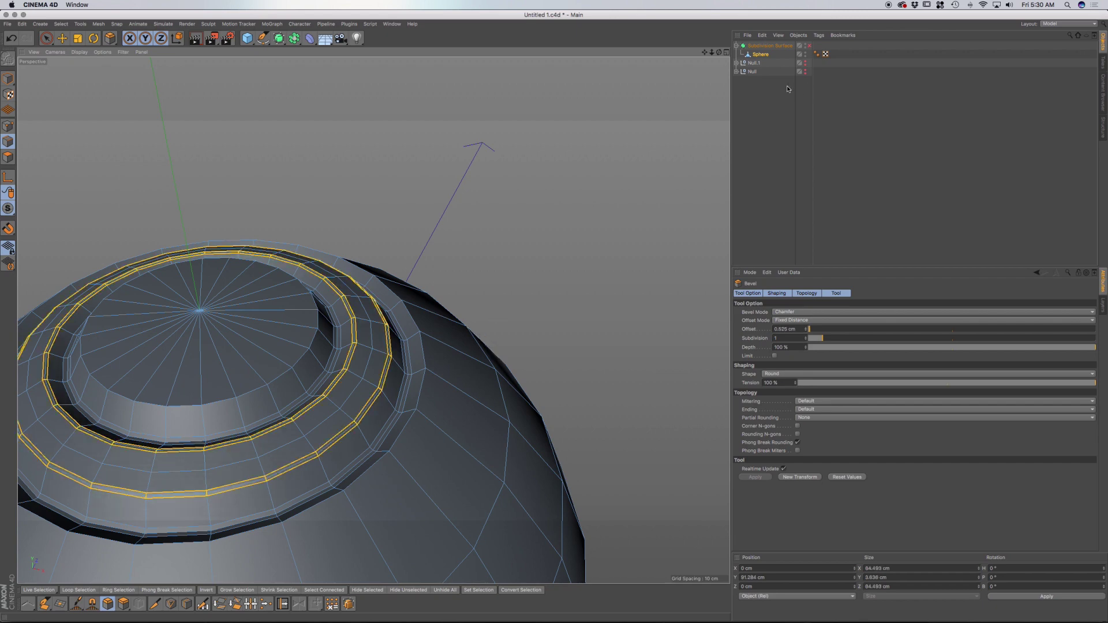
{"action": "left_click", "coordinate": [809, 46]}
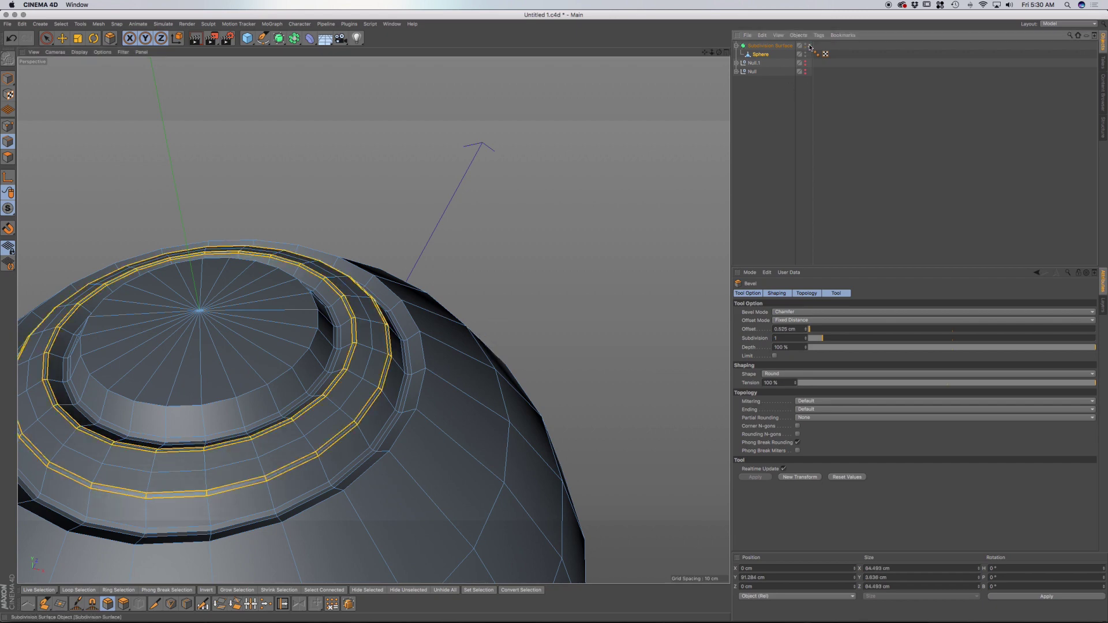
{"action": "left_click", "coordinate": [8, 77]}
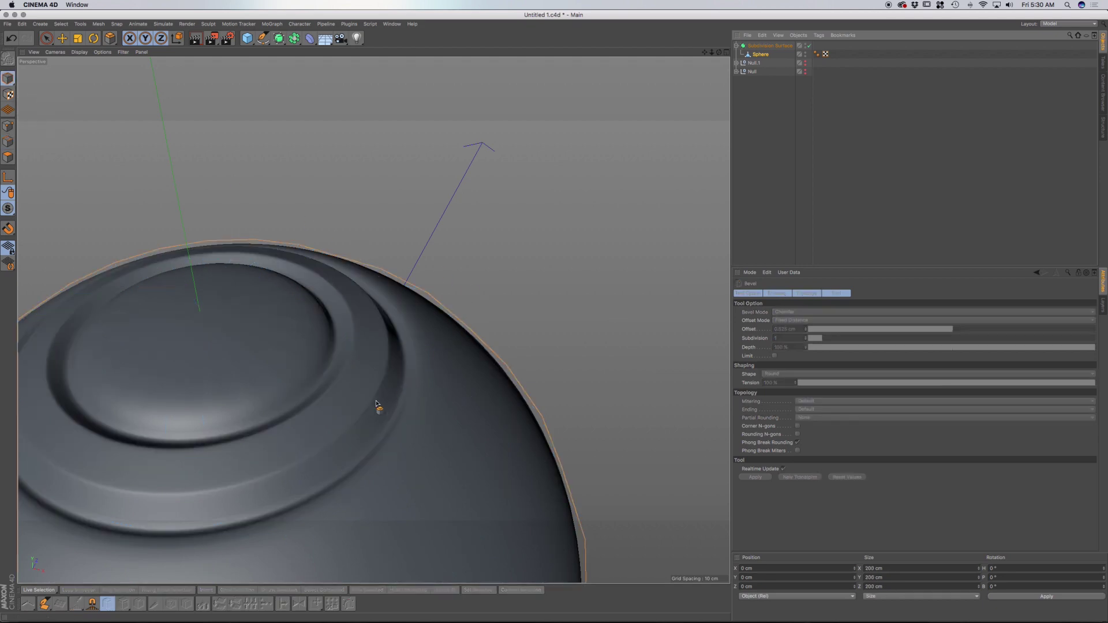
Orbit and zoom out to inspect the rounded concentric stepped rings on the sphere's top pole.
{"action": "left_click_drag", "start_coordinate": [377, 402], "coordinate": [340, 427], "text": "alt"}
{"action": "left_click_drag", "start_coordinate": [338, 323], "coordinate": [413, 294], "text": "alt"}
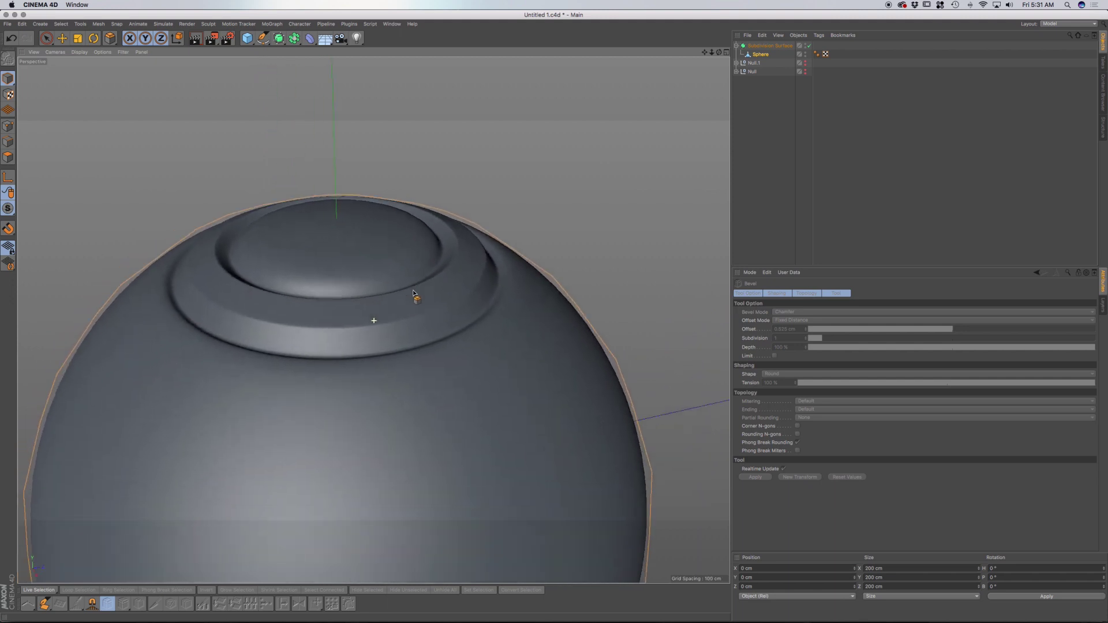
{"action": "scroll", "coordinate": [413, 293], "scroll_direction": "down", "scroll_amount": 5}
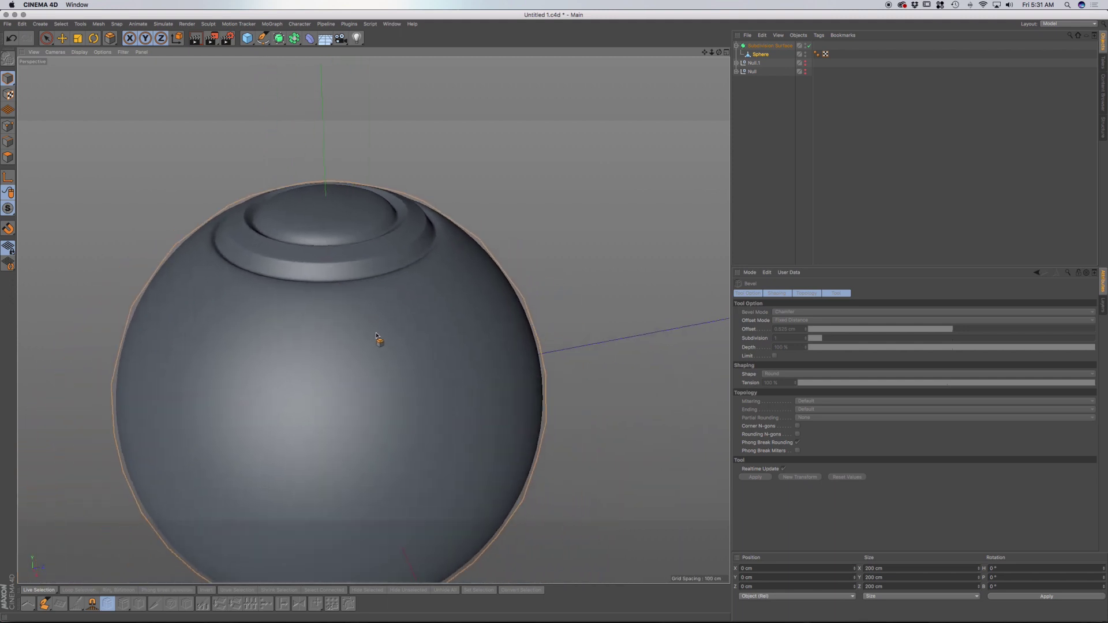
{"action": "scroll", "coordinate": [376, 335], "scroll_direction": "down", "scroll_amount": 2}
{"action": "left_click_drag", "start_coordinate": [378, 329], "coordinate": [371, 362], "text": "alt"}
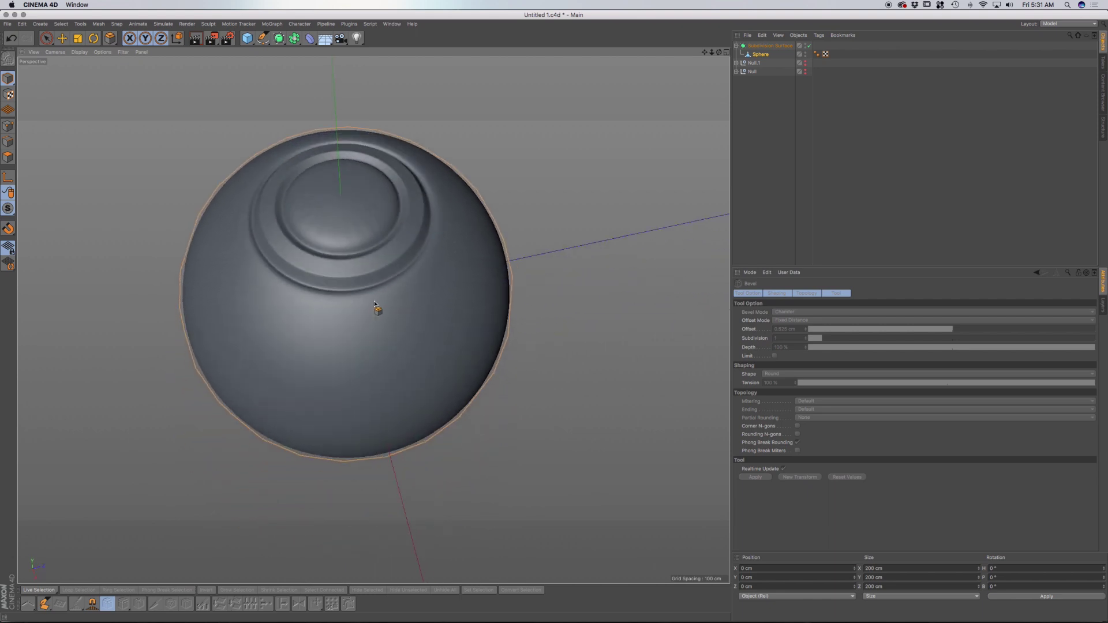
{"action": "left_click_drag", "start_coordinate": [374, 304], "coordinate": [373, 338], "text": "alt"}
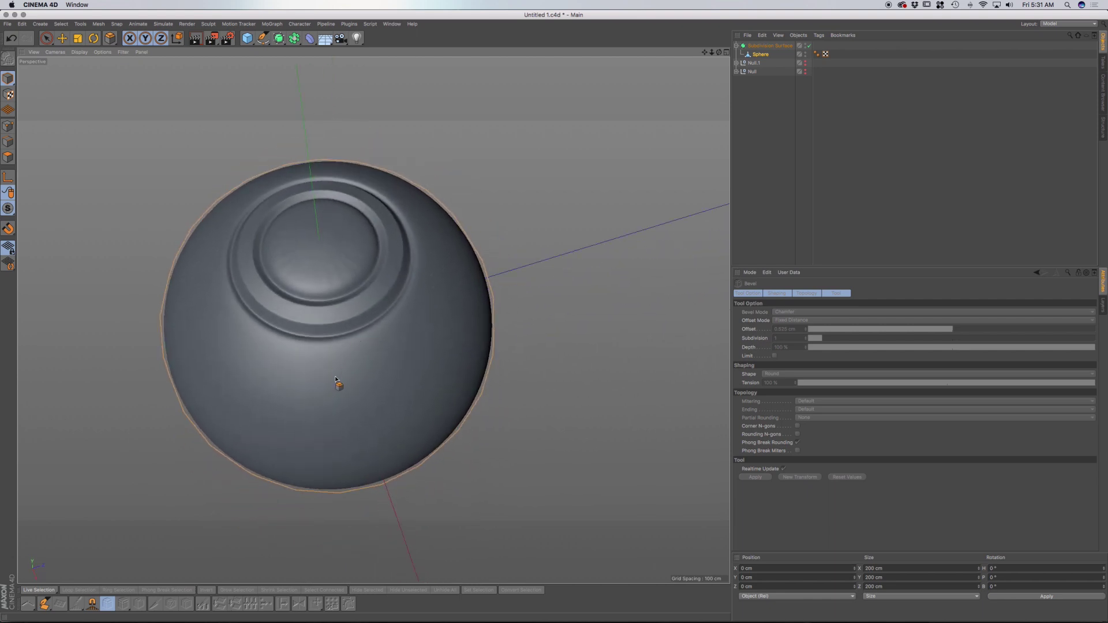